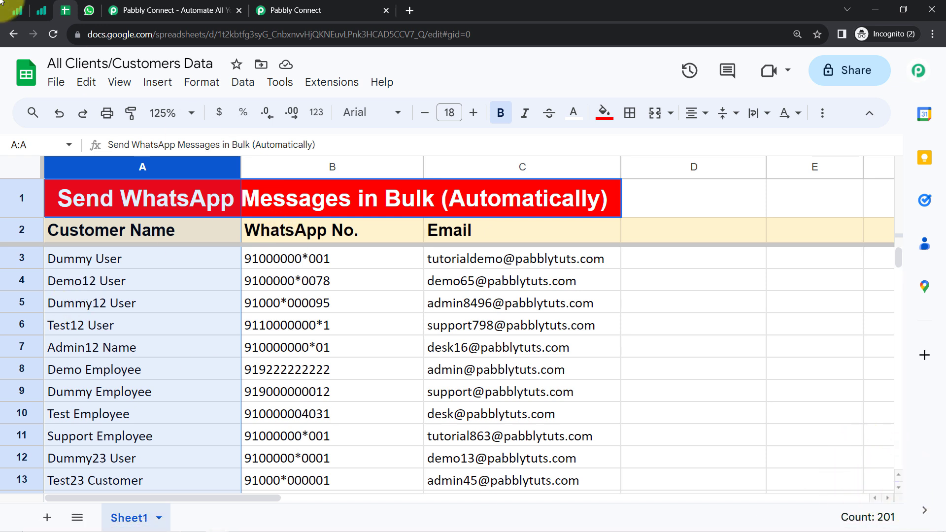
Step: Look over WhatsApp Web, the Ultramsg instances page and the All Clients/Customers Data spreadsheet
{"action": "left_click", "coordinate": [89, 10]}
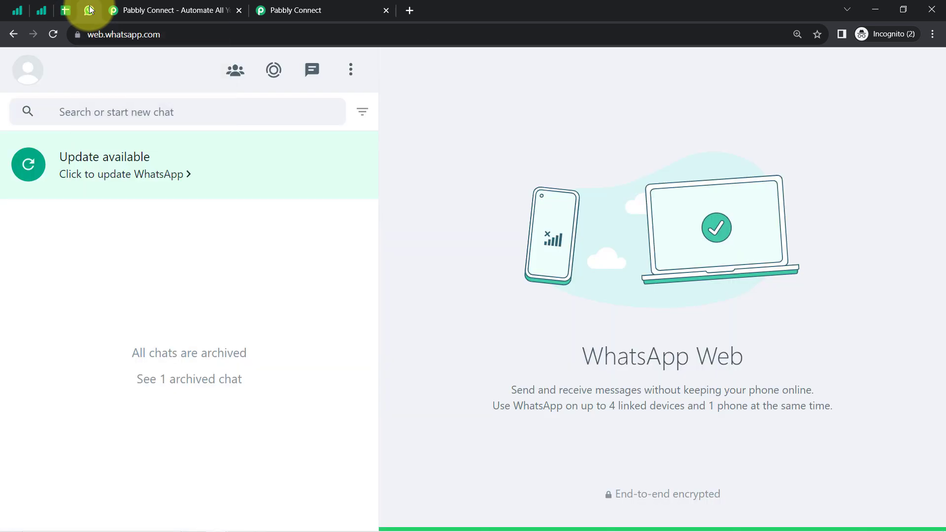
{"action": "left_click", "coordinate": [42, 10]}
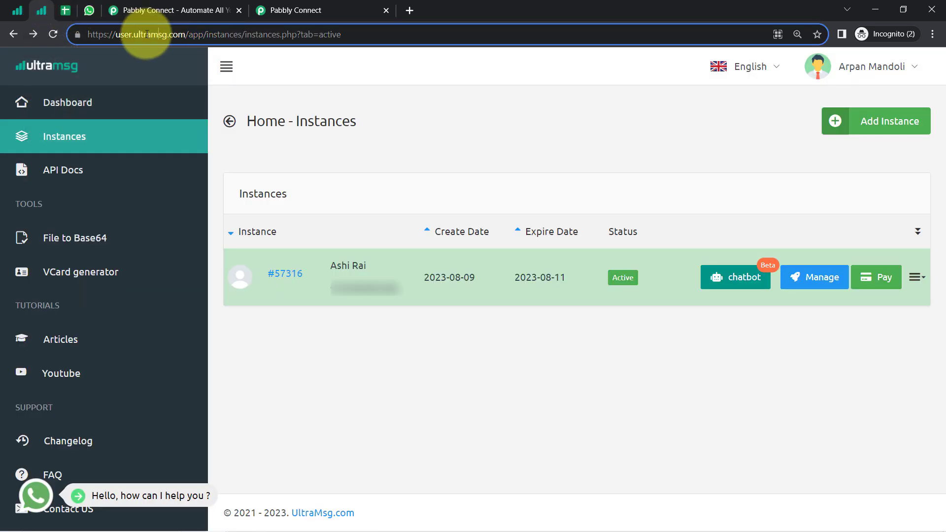
{"action": "left_click_drag", "start_coordinate": [127, 34], "coordinate": [201, 43]}
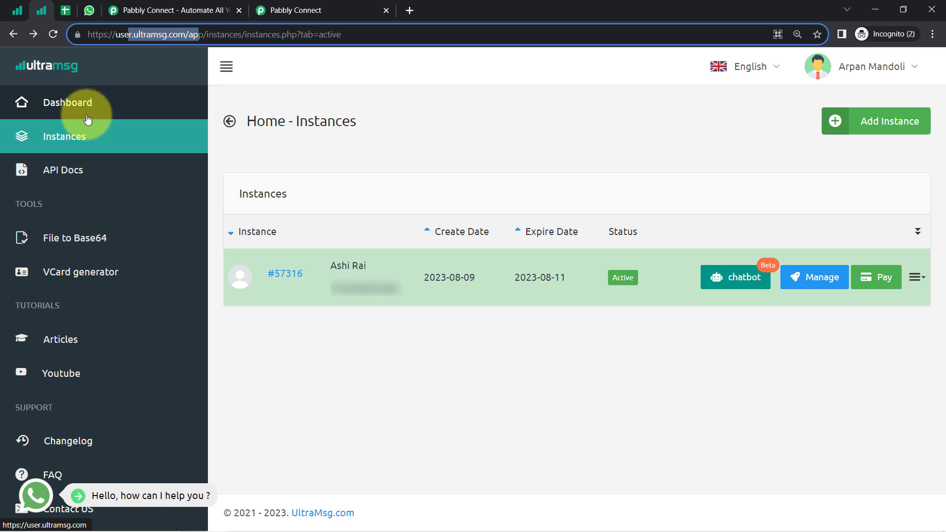
{"action": "left_click", "coordinate": [88, 12]}
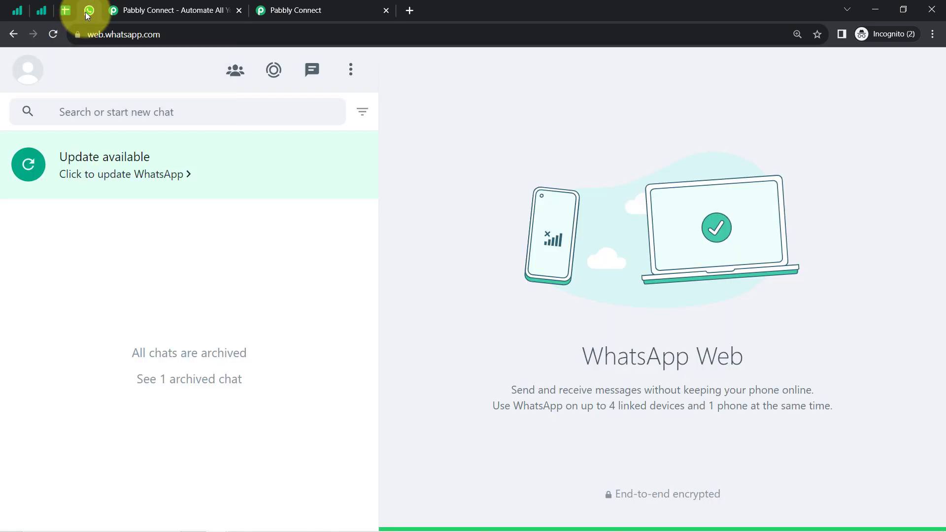
{"action": "left_click", "coordinate": [67, 12]}
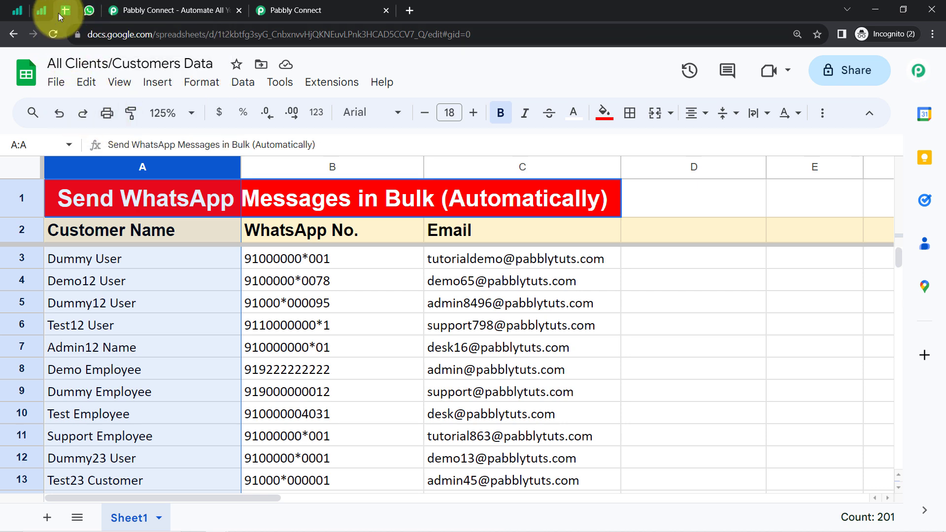
{"action": "left_click", "coordinate": [45, 6]}
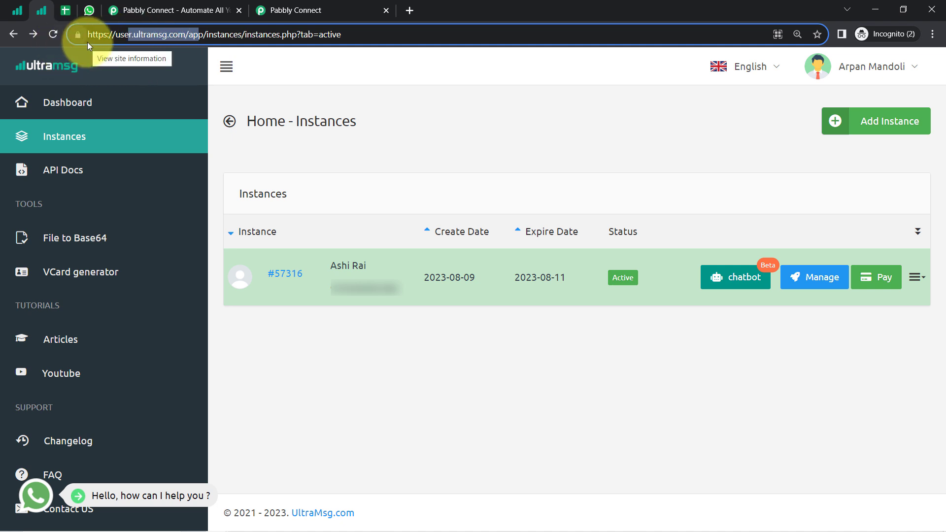
Step: Examine the Pabbly Connect landing page's headline and sign-up options, and glance at the Pabbly Connect dashboard
{"action": "left_click", "coordinate": [141, 4]}
{"action": "left_click", "coordinate": [151, 236]}
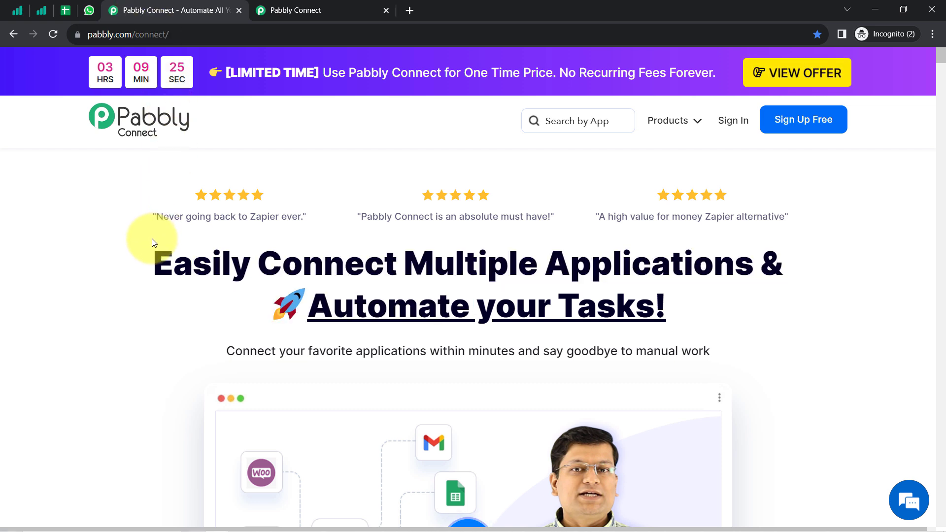
{"action": "left_click_drag", "start_coordinate": [166, 259], "coordinate": [642, 345]}
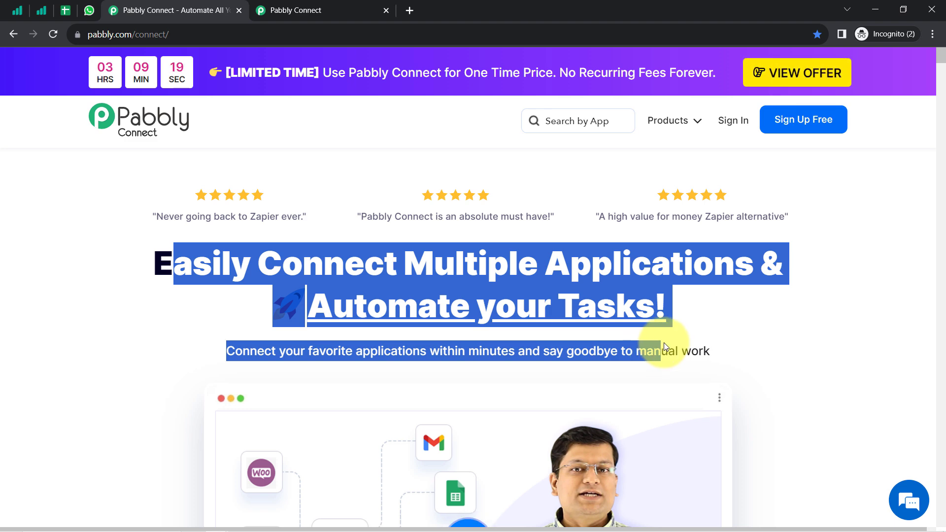
{"action": "left_click", "coordinate": [307, 9]}
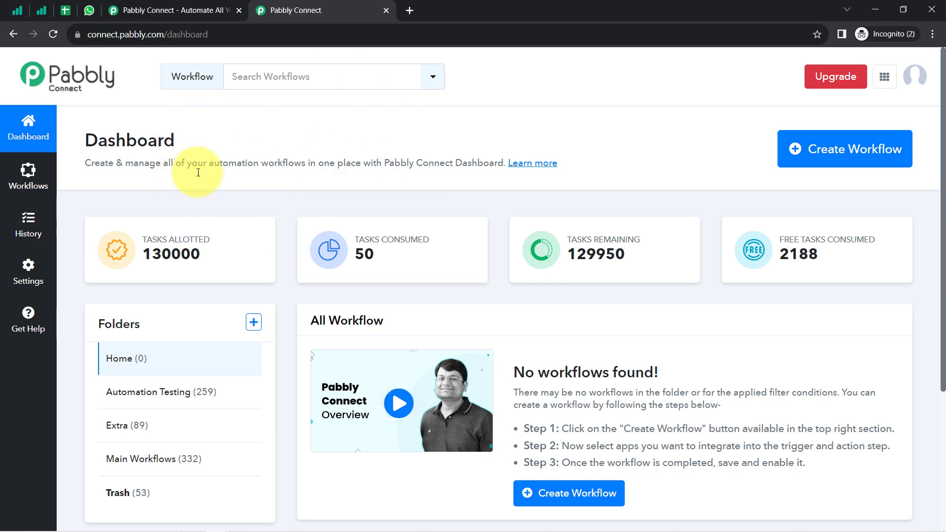
{"action": "left_click", "coordinate": [150, 6]}
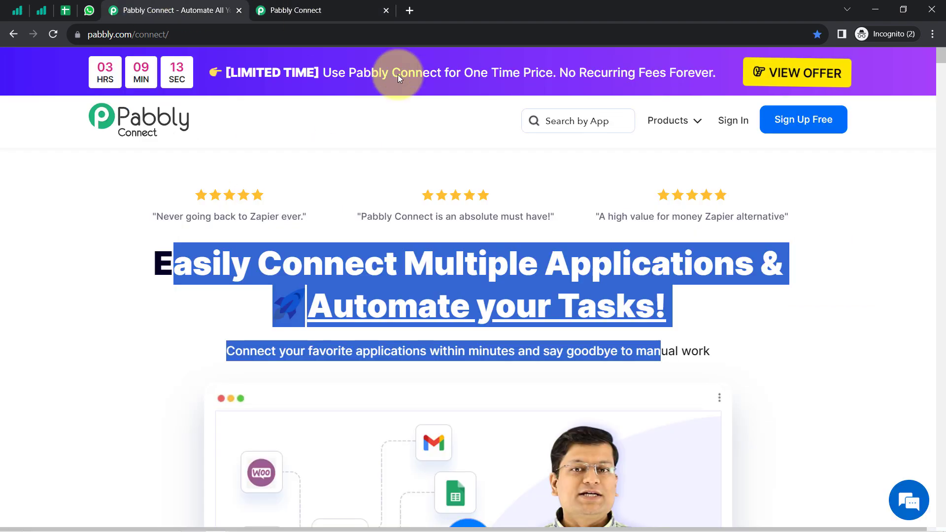
{"action": "left_click", "coordinate": [401, 264]}
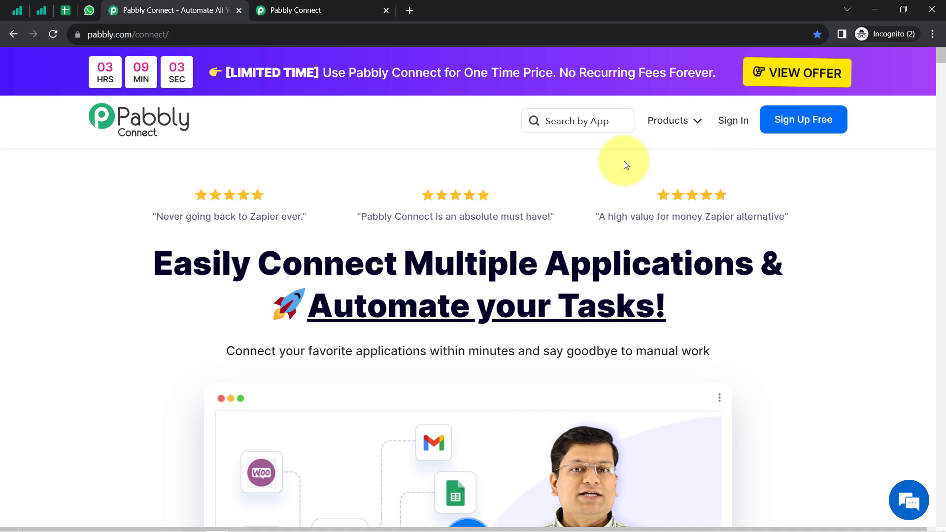
Step: Create a workflow named "Send WhatsApp Messages in Bulk from Google Sheets" from the Pabbly Connect dashboard
{"action": "left_click", "coordinate": [338, 7]}
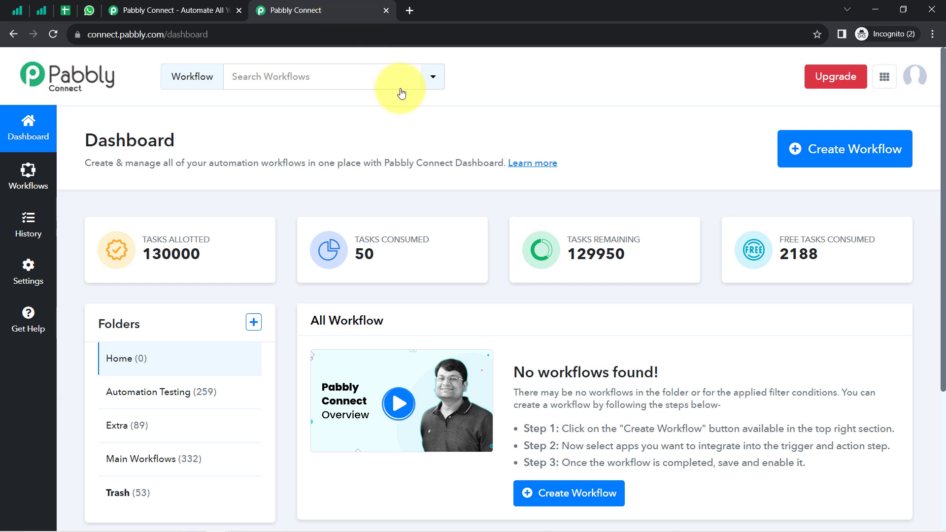
{"action": "left_click_drag", "start_coordinate": [106, 143], "coordinate": [185, 145]}
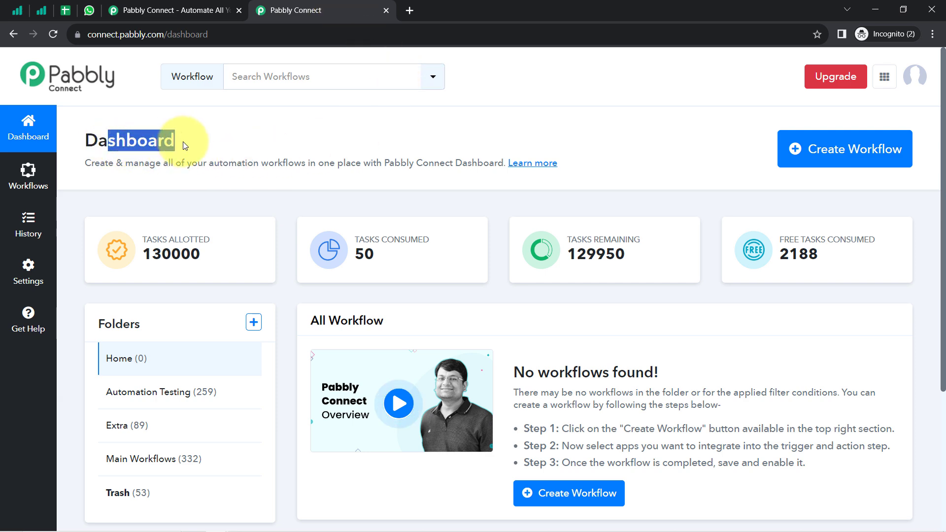
{"action": "left_click", "coordinate": [829, 149]}
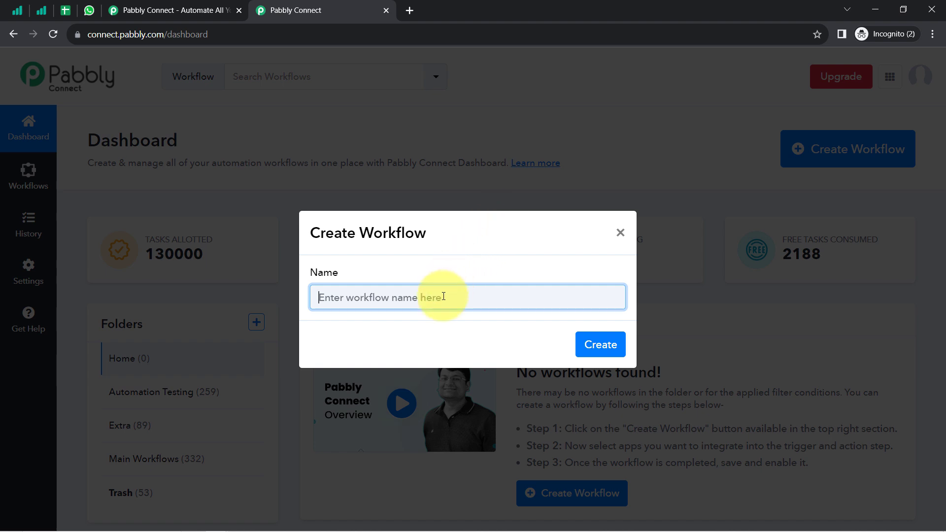
{"action": "type", "text": "Send WhatsApp Messages in Bulk from Google Sheets"}
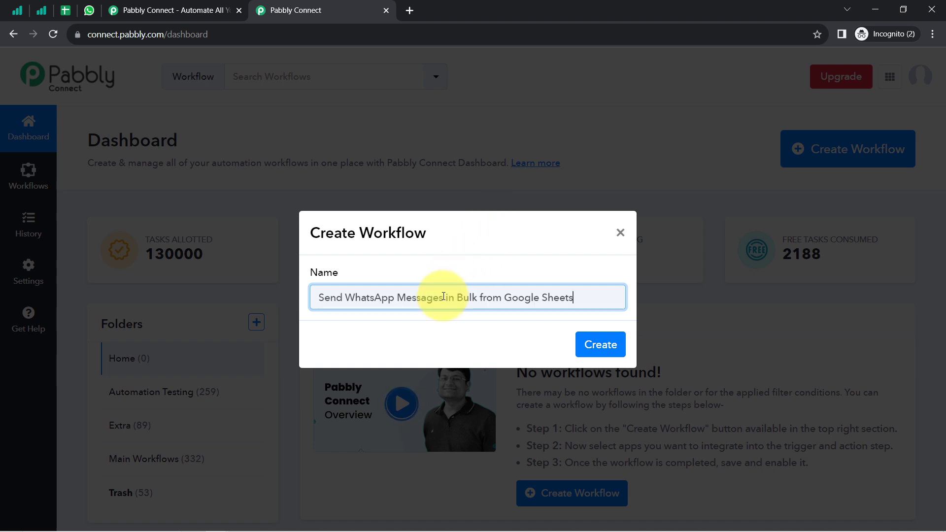
{"action": "left_click_drag", "start_coordinate": [330, 297], "coordinate": [557, 300]}
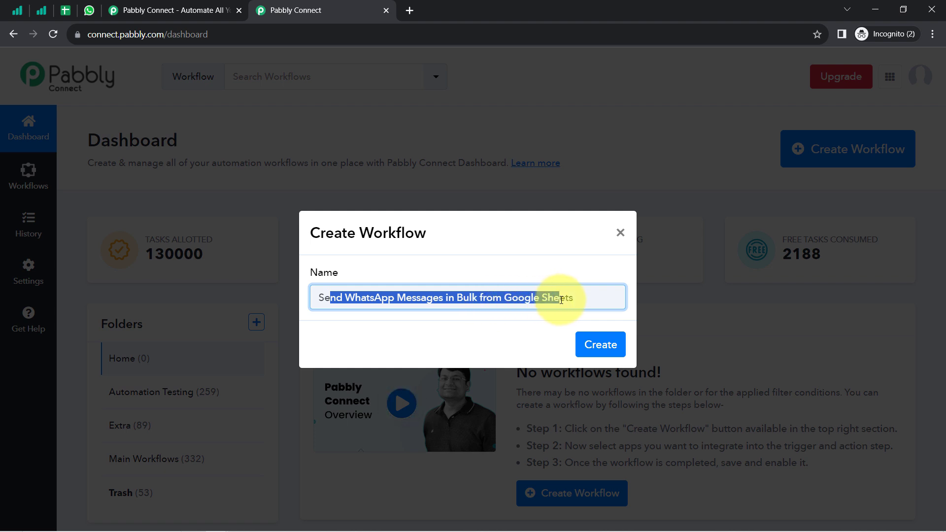
{"action": "left_click", "coordinate": [591, 346]}
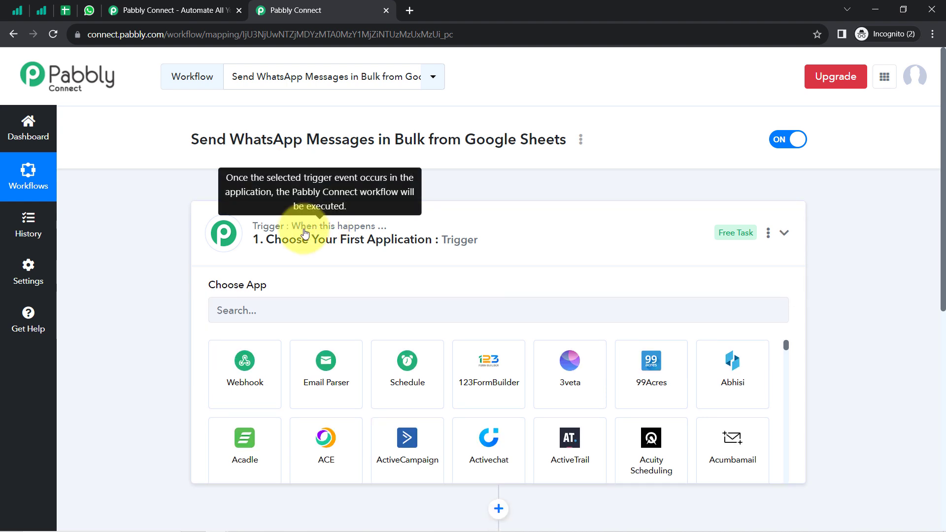
Step: Choose Google Sheets as the workflow's trigger application
{"action": "left_click", "coordinate": [275, 239]}
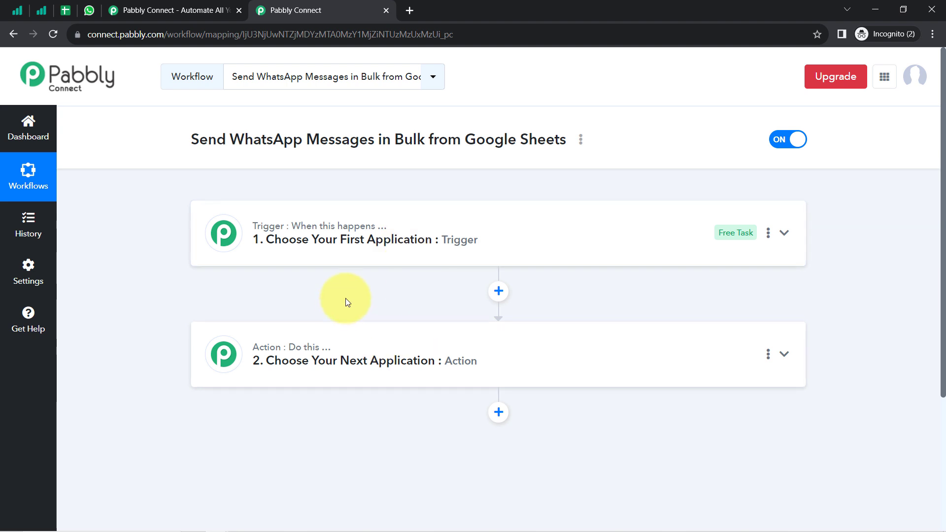
{"action": "mouse_move", "coordinate": [282, 228]}
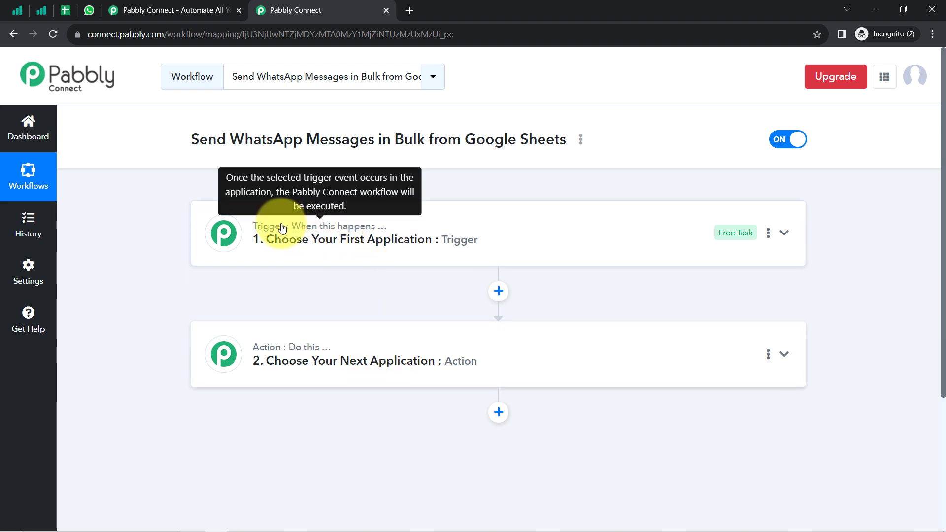
{"action": "mouse_move", "coordinate": [267, 350]}
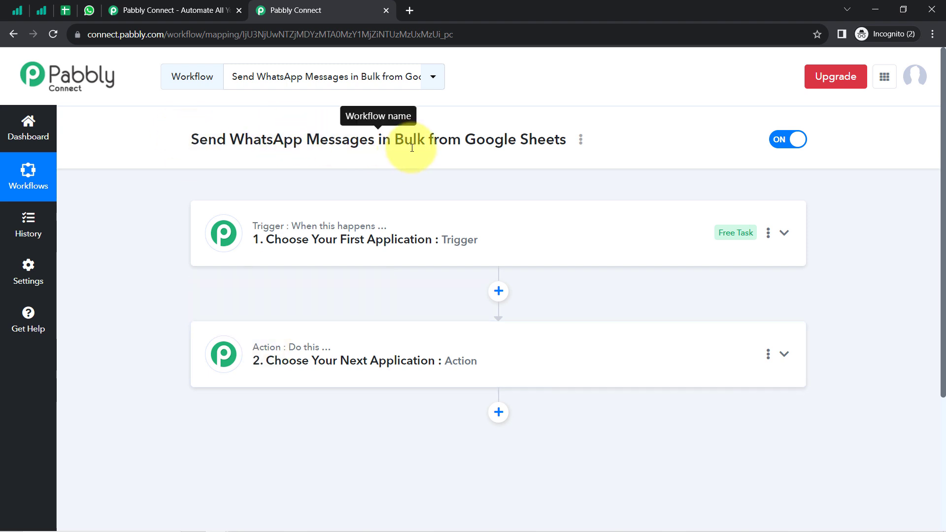
{"action": "left_click", "coordinate": [370, 236]}
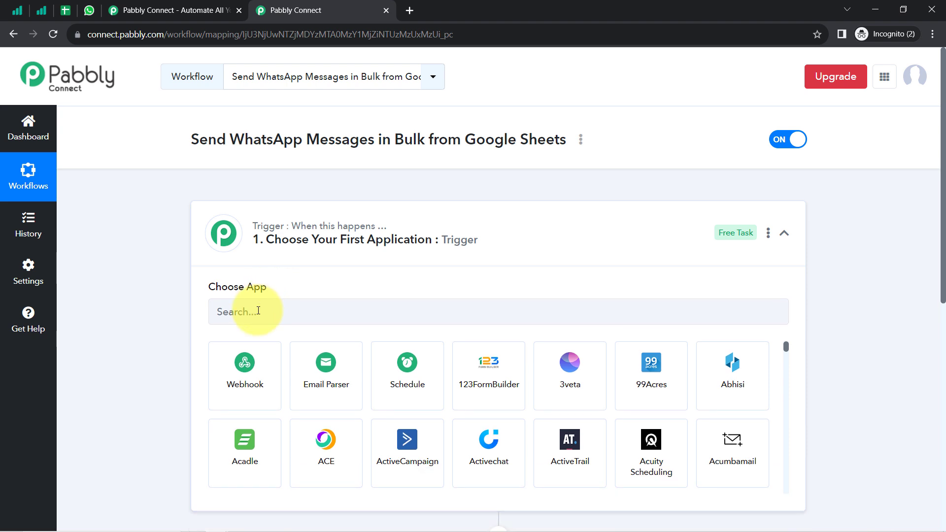
{"action": "left_click", "coordinate": [258, 311]}
{"action": "type", "text": "google she"}
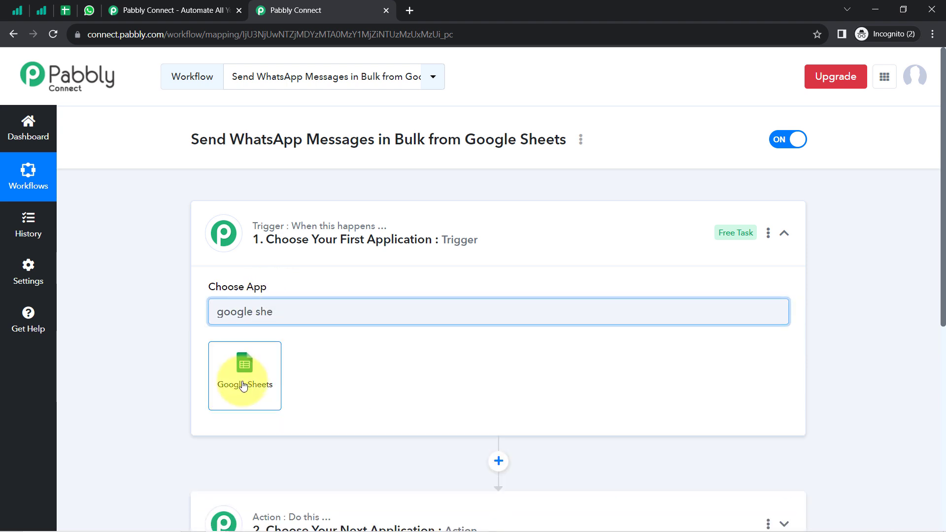
{"action": "left_click", "coordinate": [246, 383]}
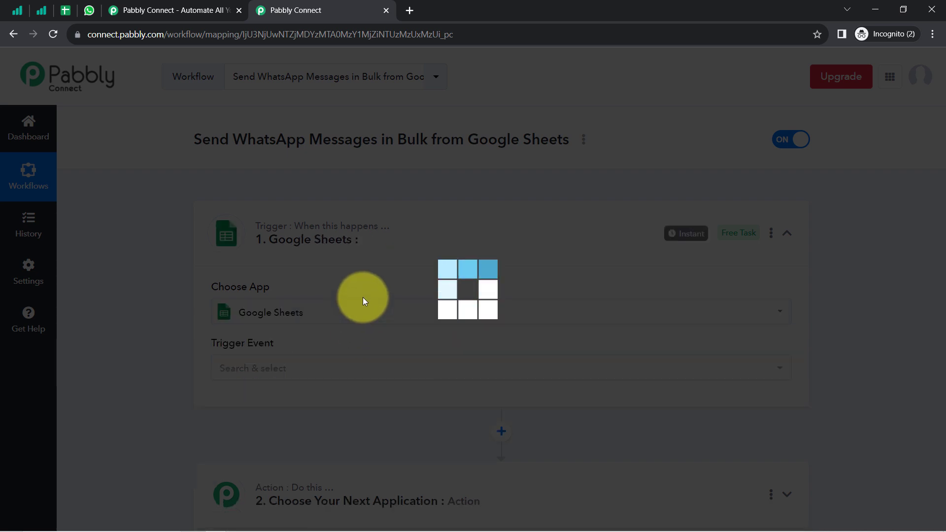
Step: Choose Ultramsg as the workflow's action application and collapse the action step
{"action": "scroll", "coordinate": [263, 291], "scroll_direction": "down", "scroll_amount": 5}
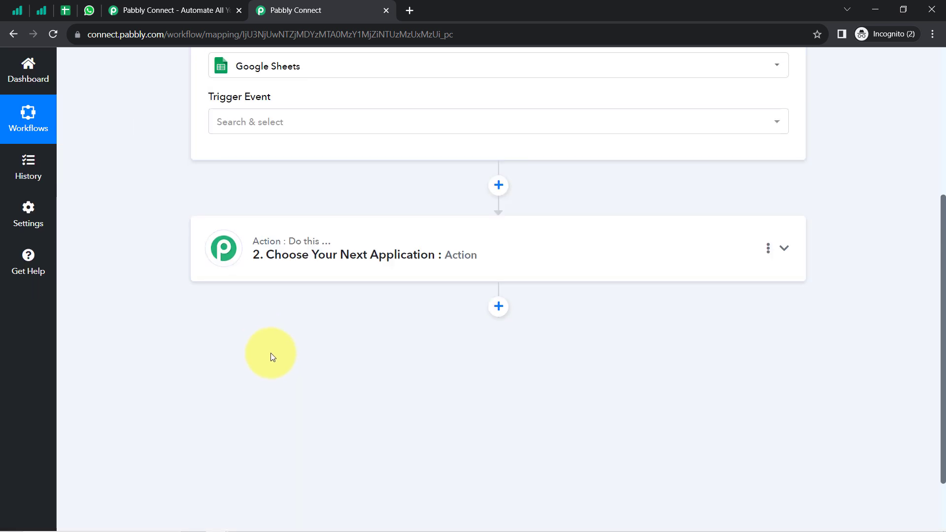
{"action": "left_click", "coordinate": [275, 266]}
{"action": "type", "text": "u"}
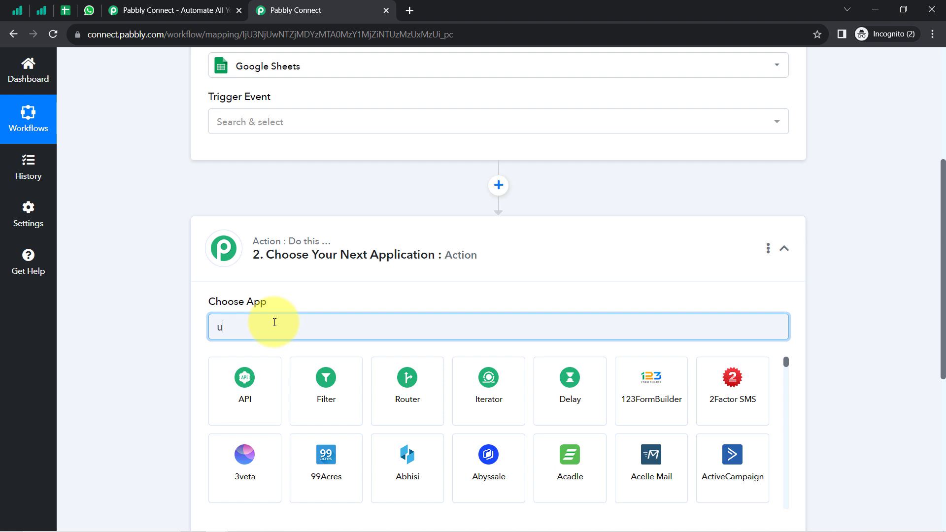
{"action": "type", "text": "ltra"}
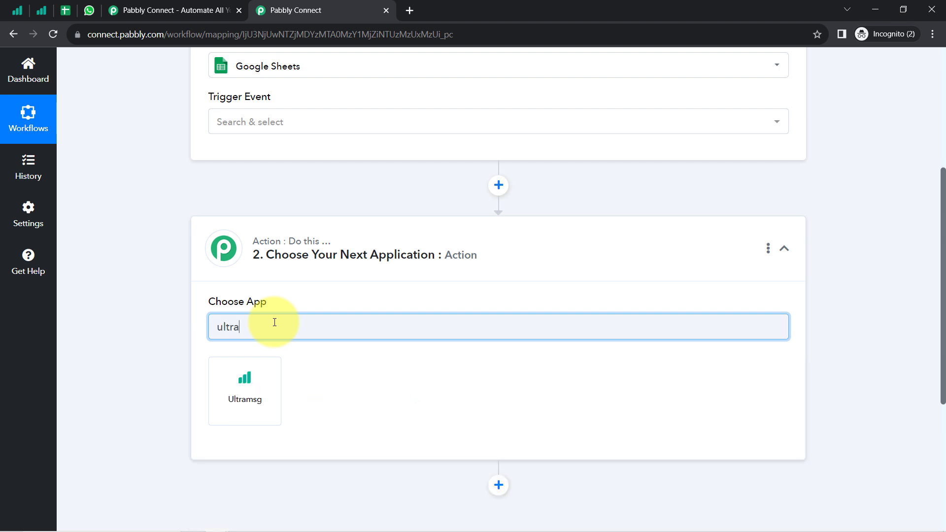
{"action": "left_click", "coordinate": [246, 392]}
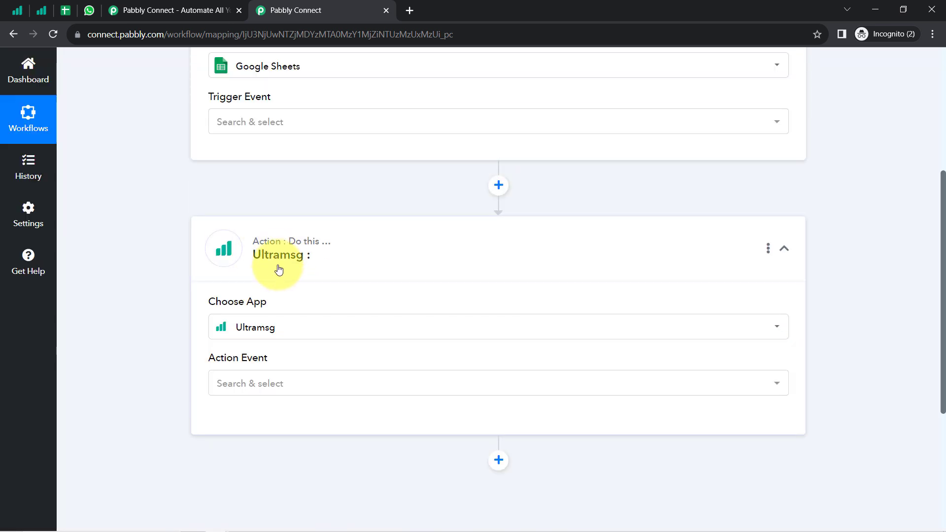
{"action": "left_click", "coordinate": [279, 257]}
Step: Set the Google Sheets trigger event to New or Updated Spreadsheet Row
{"action": "scroll", "coordinate": [280, 222], "scroll_direction": "up", "scroll_amount": 3}
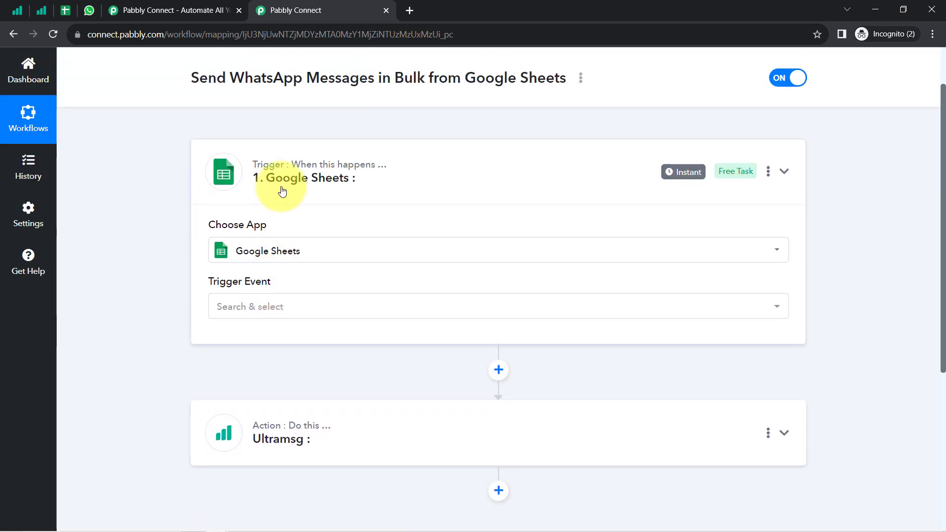
{"action": "left_click", "coordinate": [282, 191]}
{"action": "scroll", "coordinate": [276, 197], "scroll_direction": "up", "scroll_amount": 2}
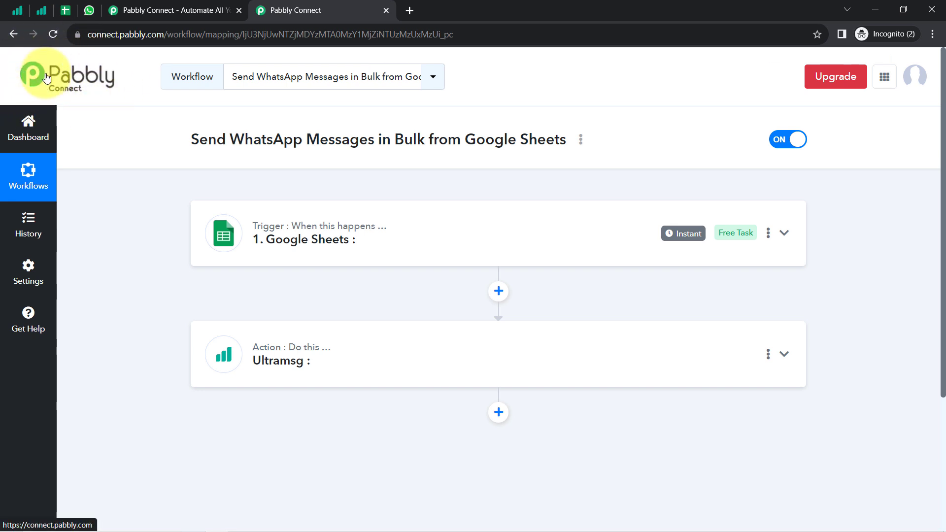
{"action": "left_click", "coordinate": [296, 242]}
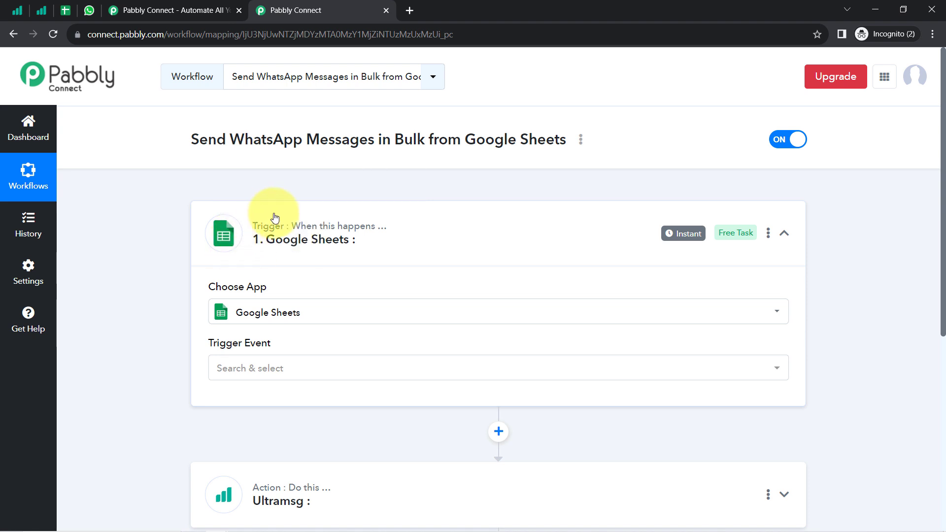
{"action": "scroll", "coordinate": [275, 269], "scroll_direction": "down", "scroll_amount": 3}
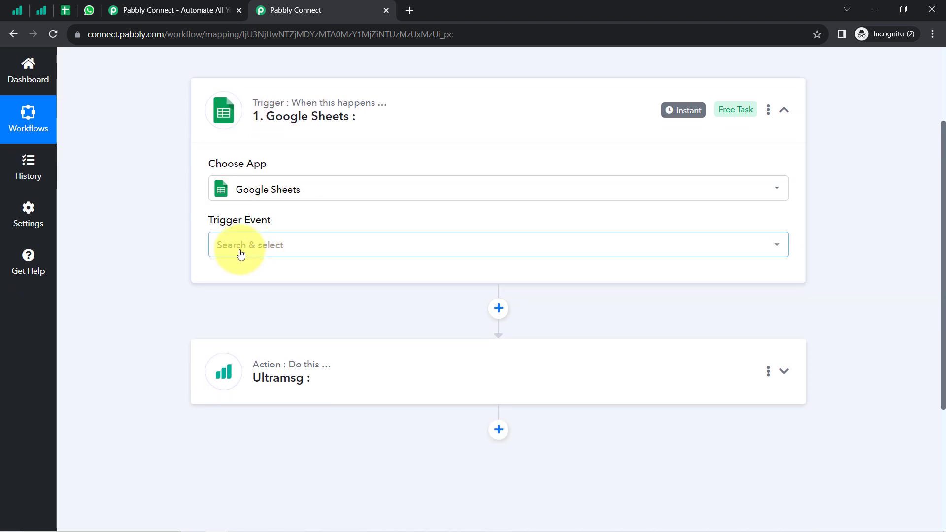
{"action": "left_click", "coordinate": [240, 254]}
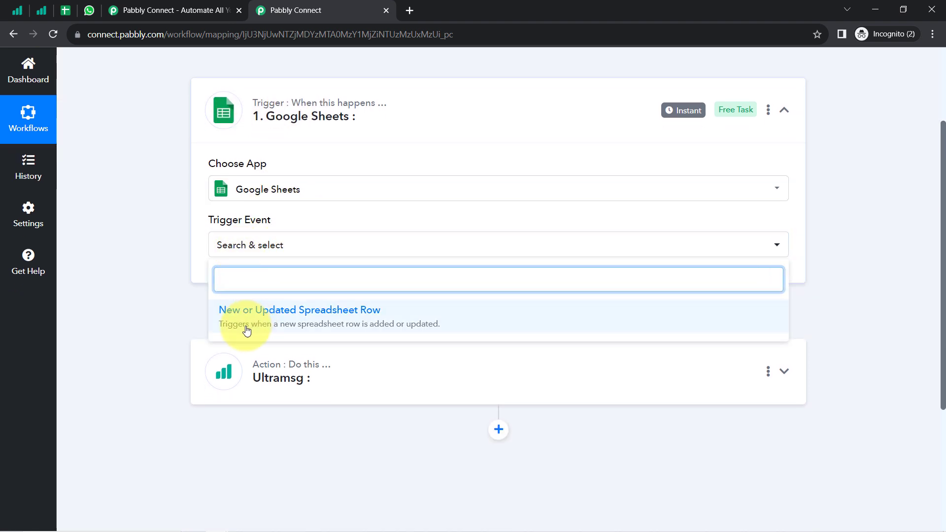
{"action": "left_click", "coordinate": [309, 314]}
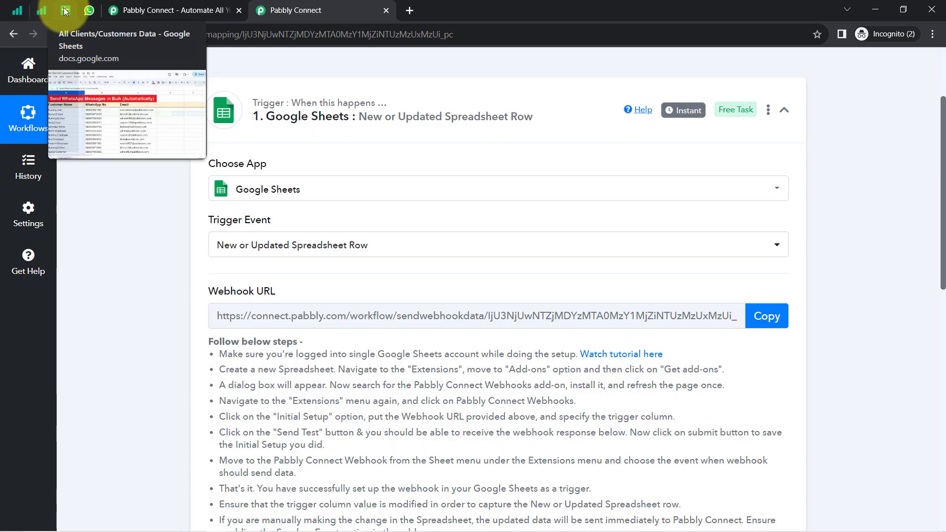
Step: Examine the customer names and WhatsApp numbers in the All Clients/Customers Data spreadsheet and return to the Pabbly Connect workflow
{"action": "left_click", "coordinate": [65, 9]}
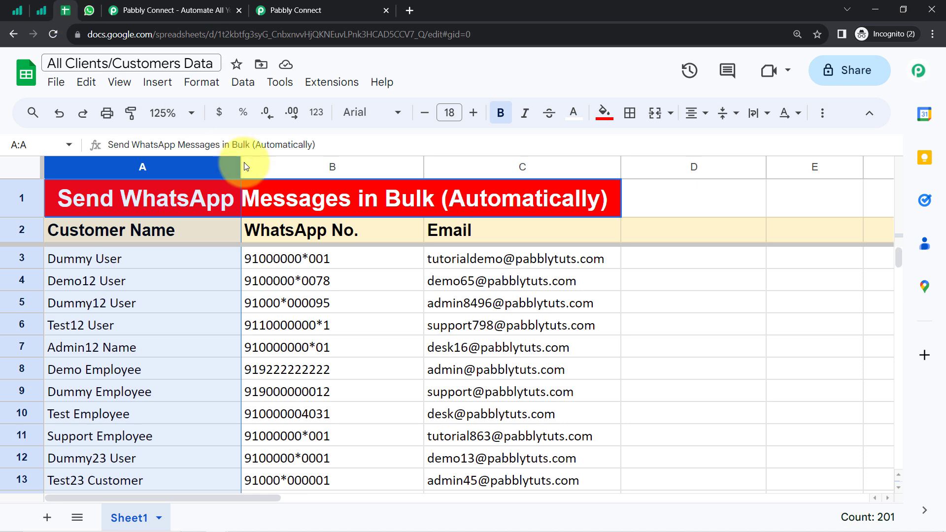
{"action": "left_click", "coordinate": [325, 283]}
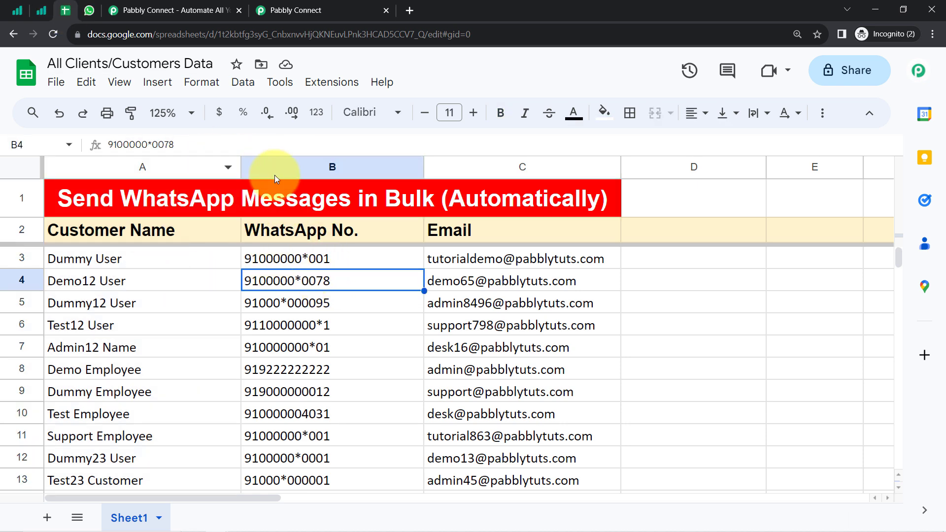
{"action": "left_click", "coordinate": [313, 5]}
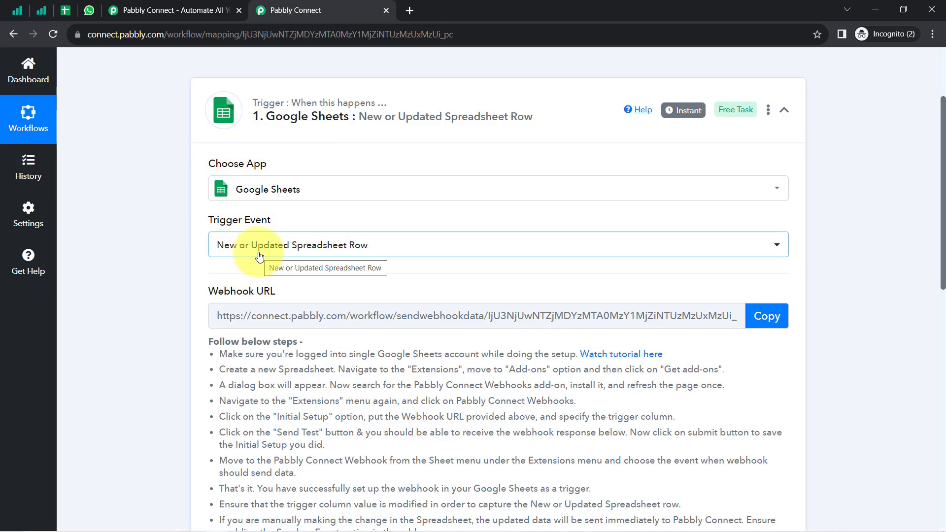
{"action": "left_click", "coordinate": [67, 17]}
{"action": "left_click", "coordinate": [321, 13]}
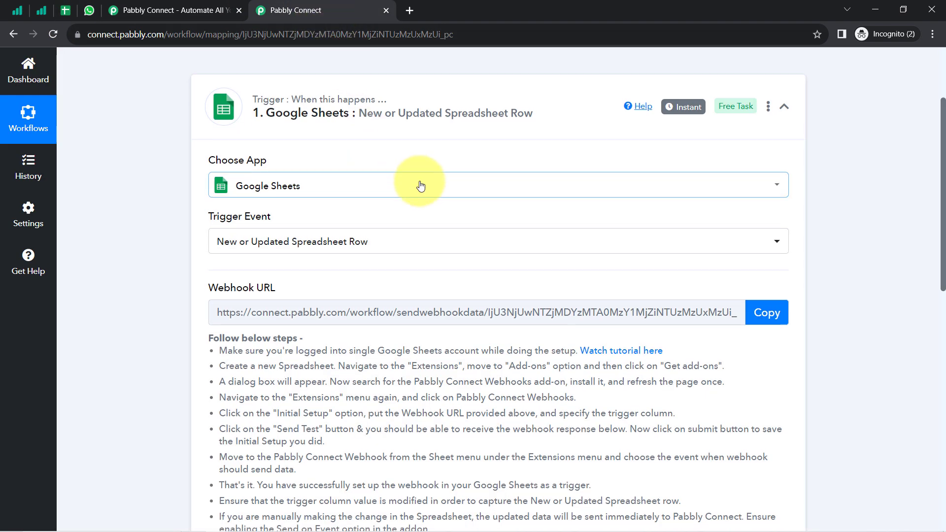
Step: Review the Google Sheets trigger's webhook setup instructions and copy the webhook URL
{"action": "scroll", "coordinate": [226, 222], "scroll_direction": "down", "scroll_amount": 1}
{"action": "double_click", "coordinate": [228, 229]}
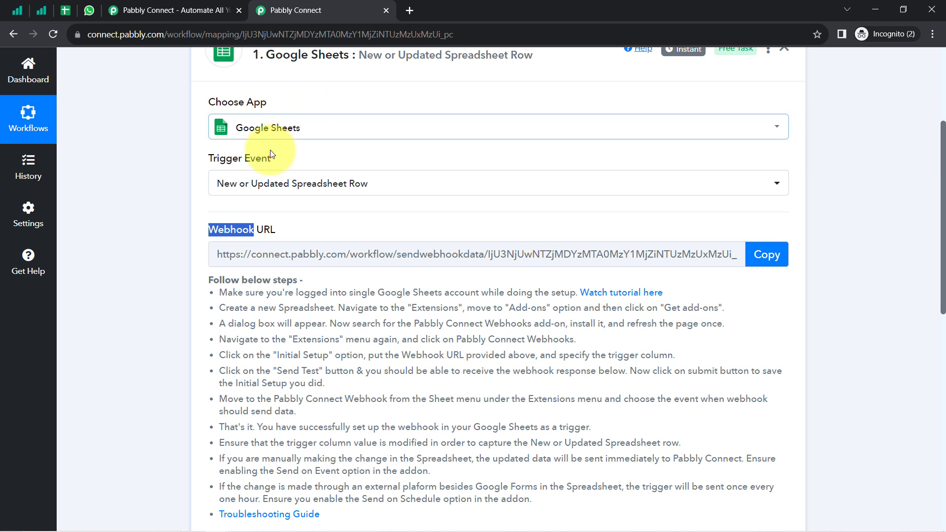
{"action": "left_click", "coordinate": [224, 229]}
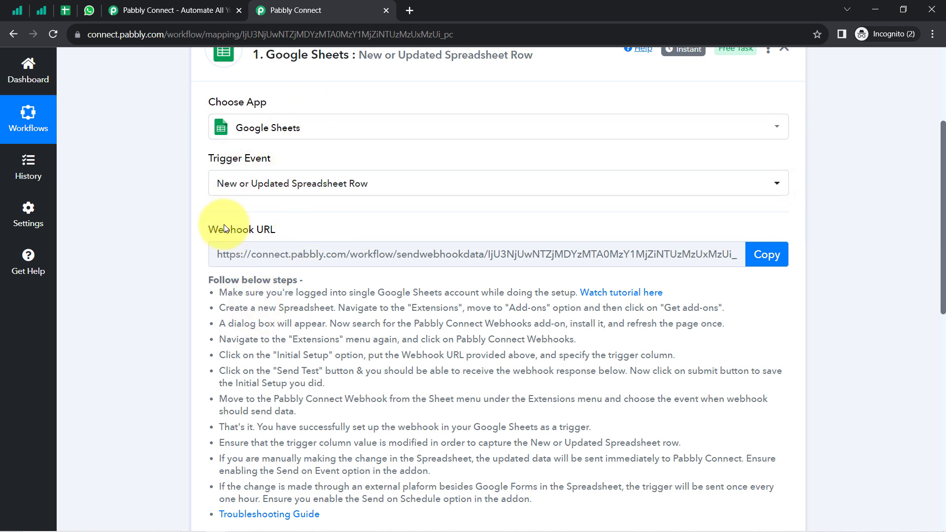
{"action": "left_click_drag", "start_coordinate": [225, 229], "coordinate": [296, 232]}
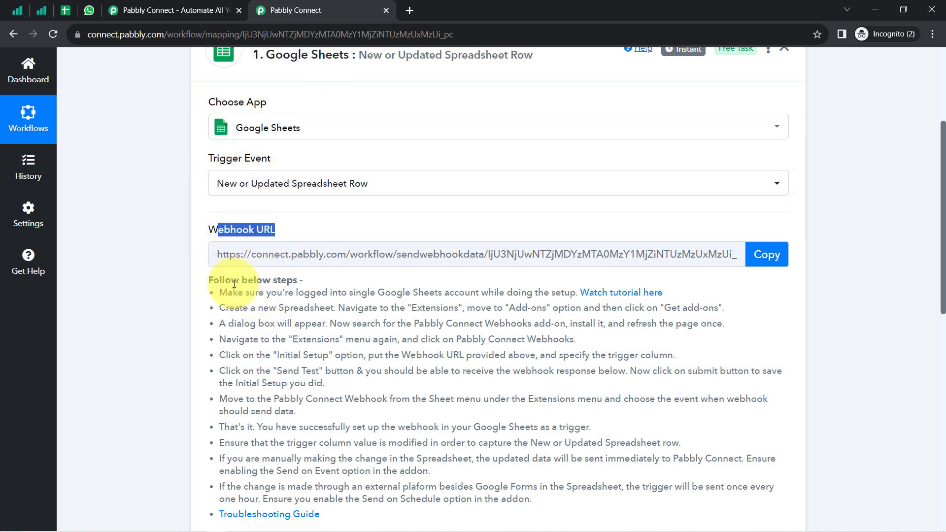
{"action": "left_click_drag", "start_coordinate": [227, 285], "coordinate": [273, 437]}
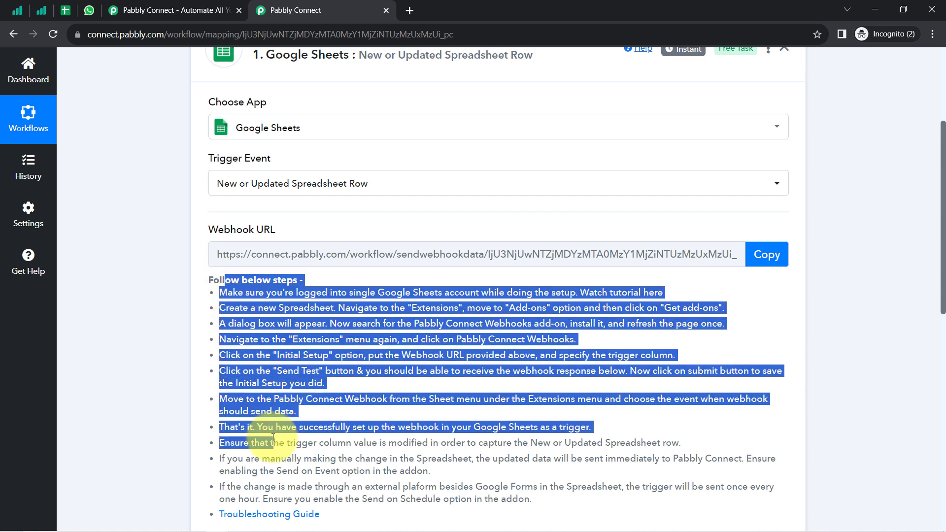
{"action": "left_click_drag", "start_coordinate": [273, 438], "coordinate": [246, 387]}
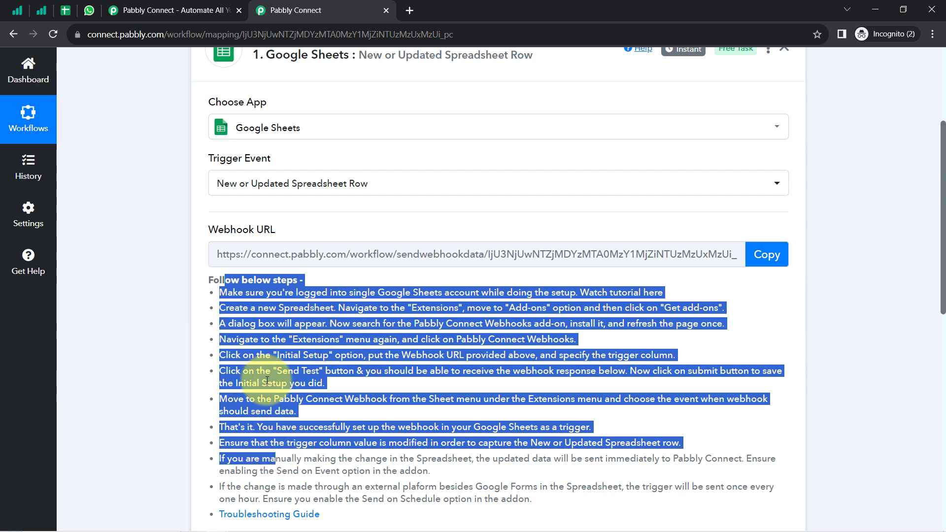
{"action": "left_click", "coordinate": [275, 325]}
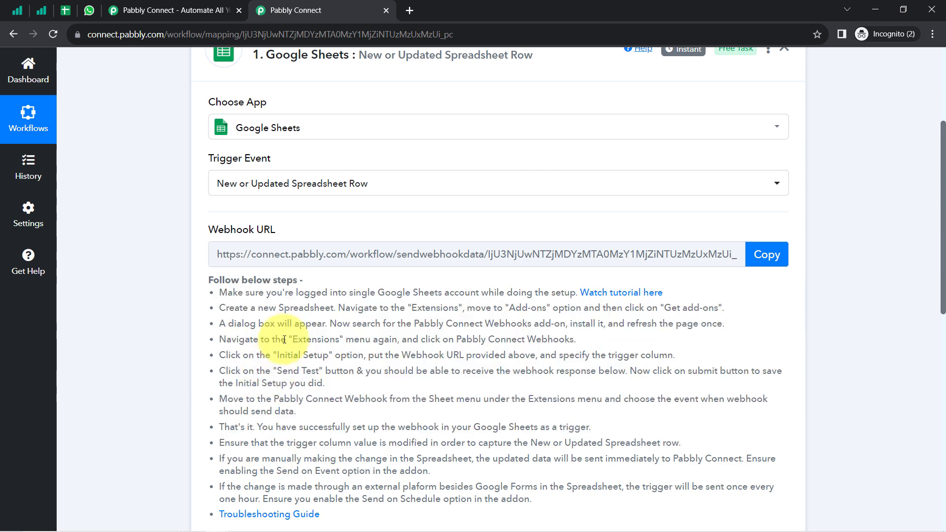
{"action": "left_click", "coordinate": [763, 257]}
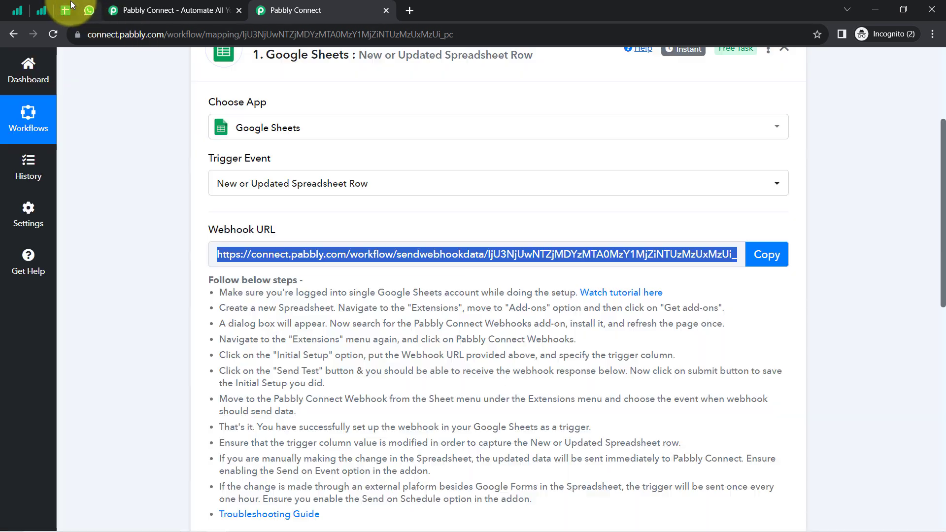
Step: Switch to the All Clients/Customers Data spreadsheet and delete the title row above the column headers
{"action": "left_click", "coordinate": [67, 10]}
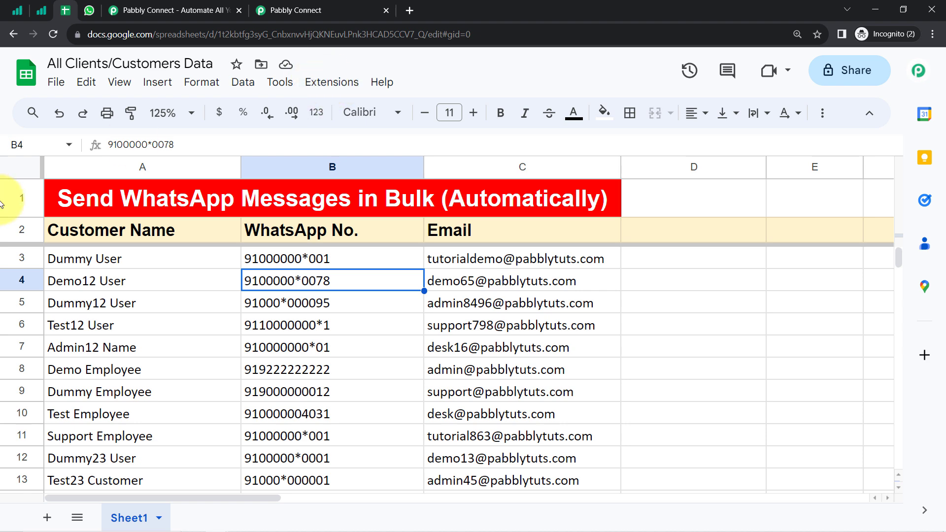
{"action": "left_click", "coordinate": [16, 205]}
{"action": "left_click", "coordinate": [88, 88]}
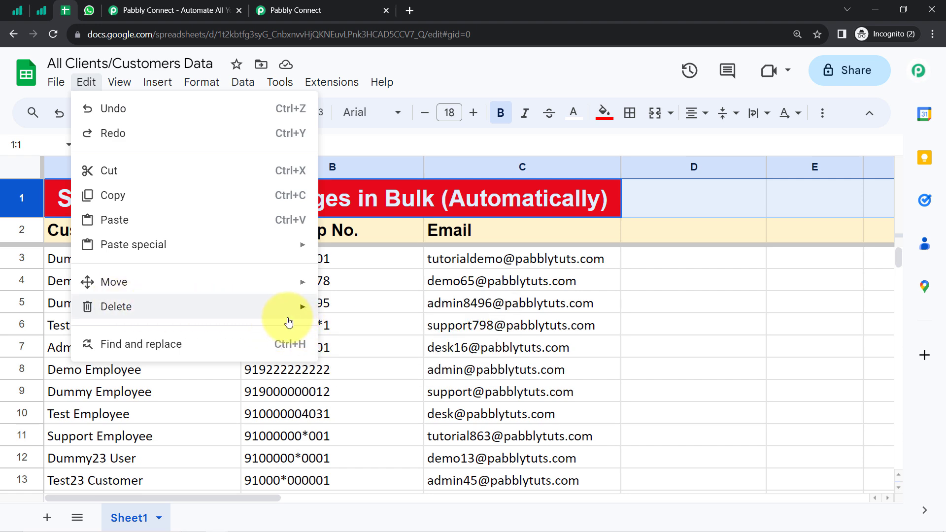
{"action": "mouse_move", "coordinate": [296, 306]}
{"action": "left_click", "coordinate": [345, 334]}
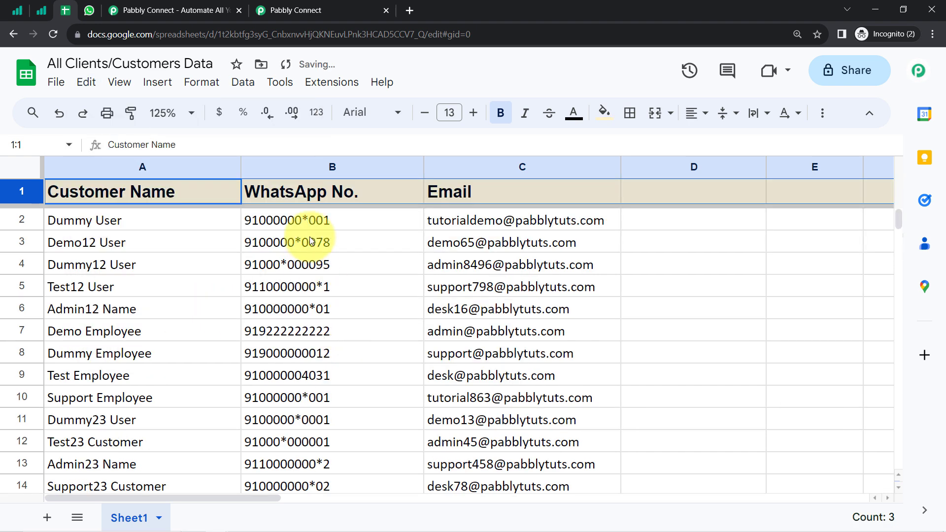
{"action": "key", "text": "ctrl+z"}
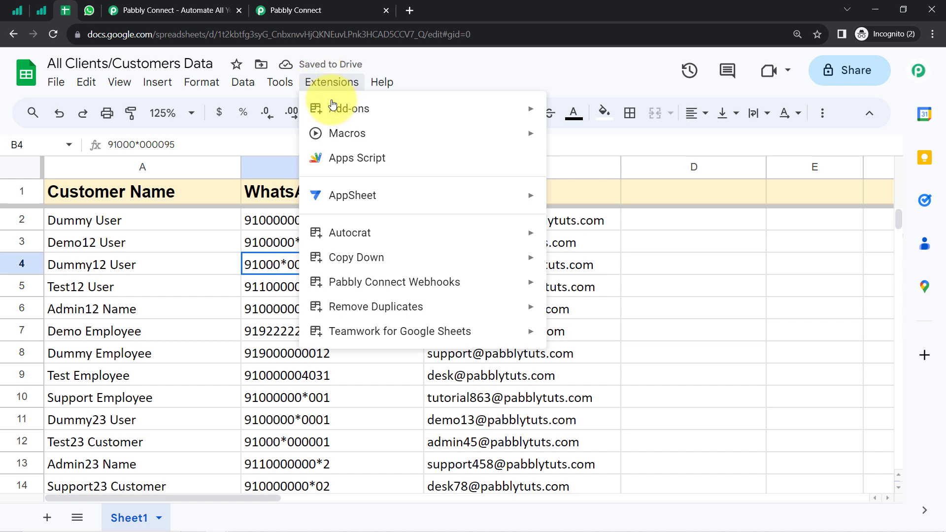
Step: Search the Google Workspace Marketplace for the Pabbly Connect Webhooks add-on, check whether it is installed, and close the Marketplace
{"action": "mouse_move", "coordinate": [404, 114]}
{"action": "left_click", "coordinate": [605, 121]}
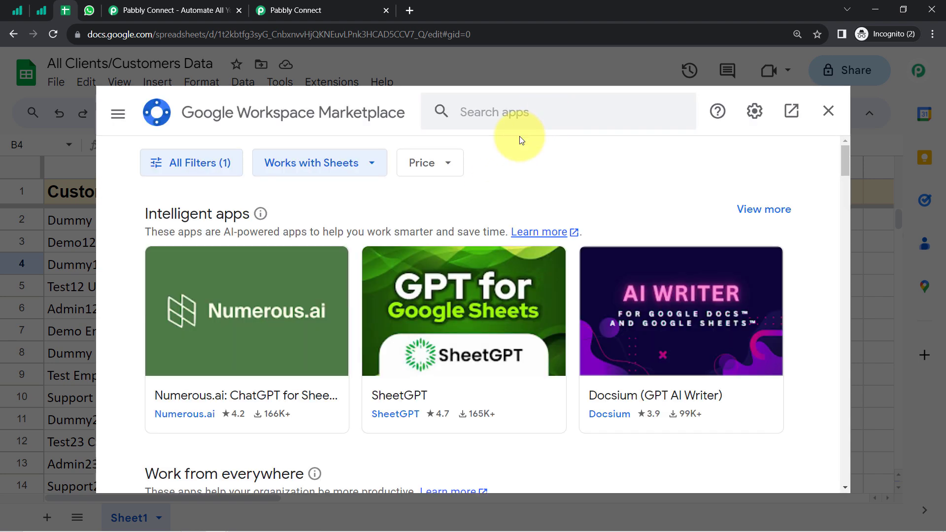
{"action": "left_click", "coordinate": [480, 113]}
{"action": "type", "text": "pabb"}
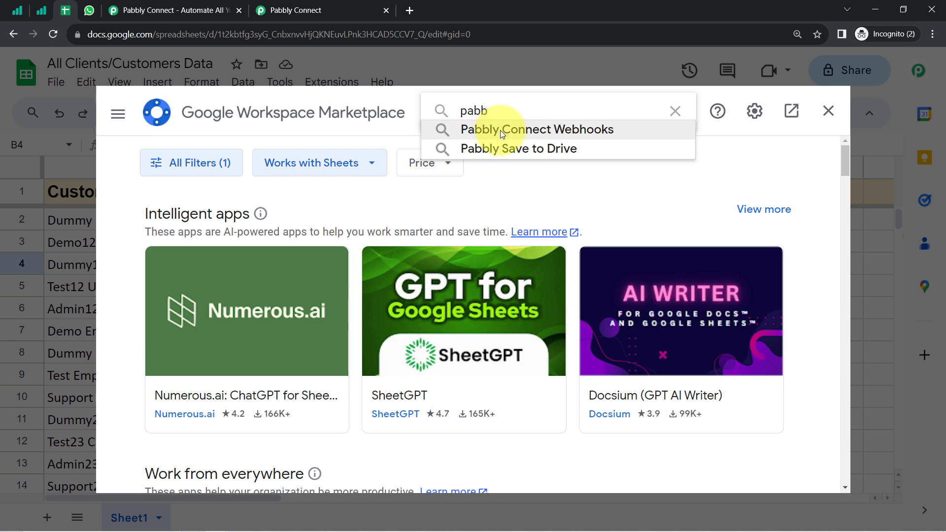
{"action": "left_click", "coordinate": [501, 130]}
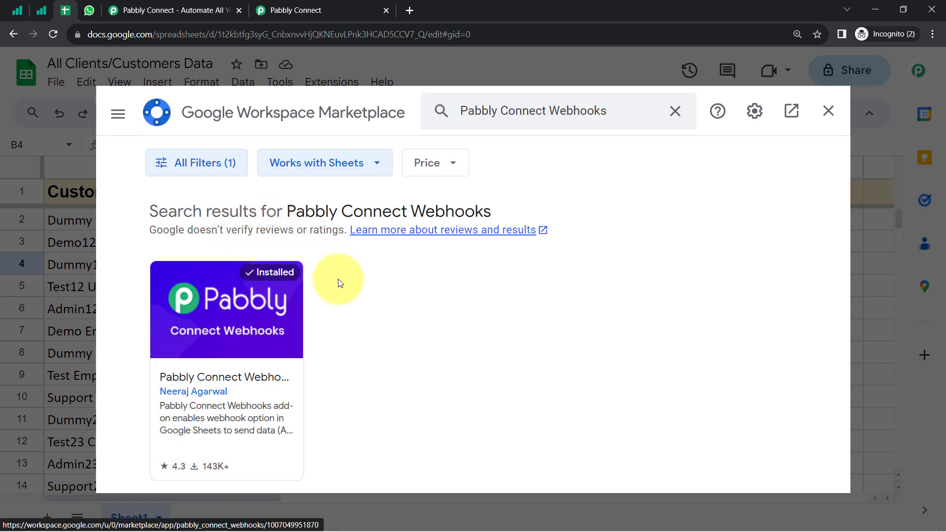
{"action": "left_click", "coordinate": [828, 112]}
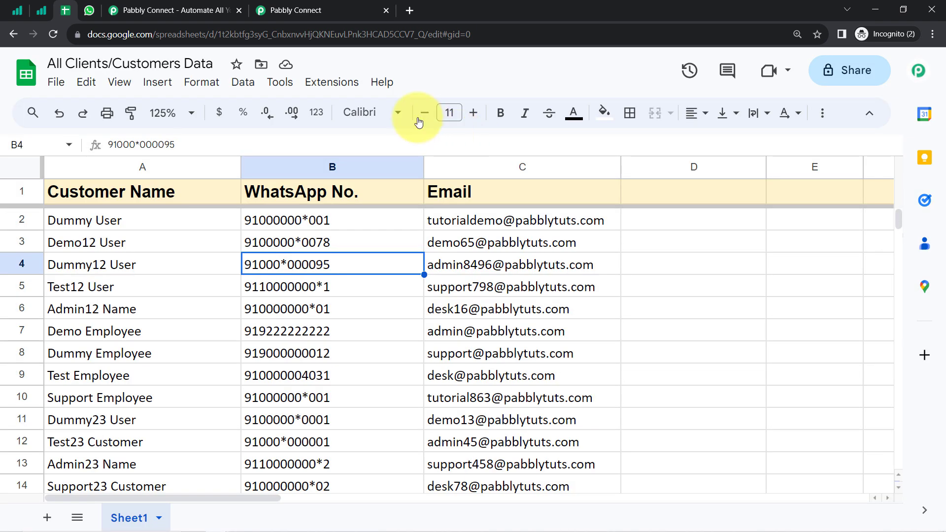
Step: Open the Initial Setup of the Pabbly Connect Webhooks add-on for Sheet1
{"action": "left_click", "coordinate": [332, 82]}
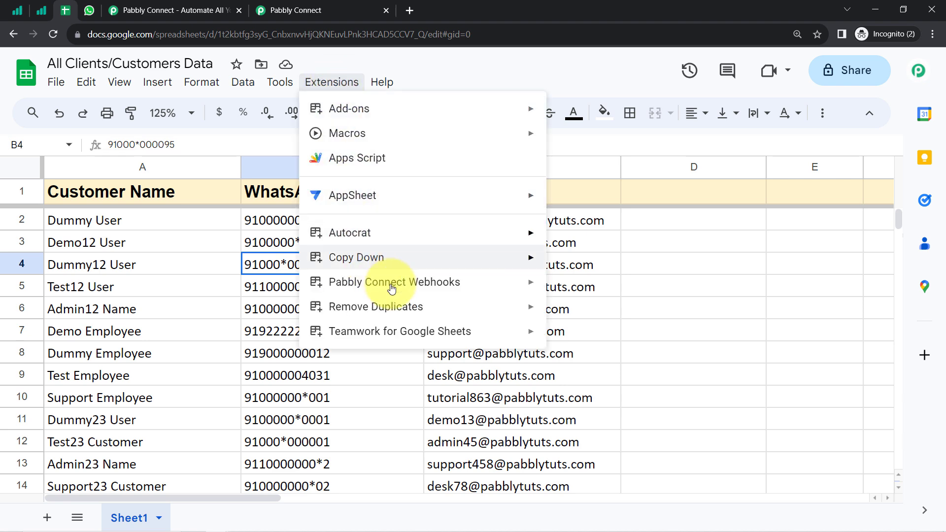
{"action": "mouse_move", "coordinate": [373, 287]}
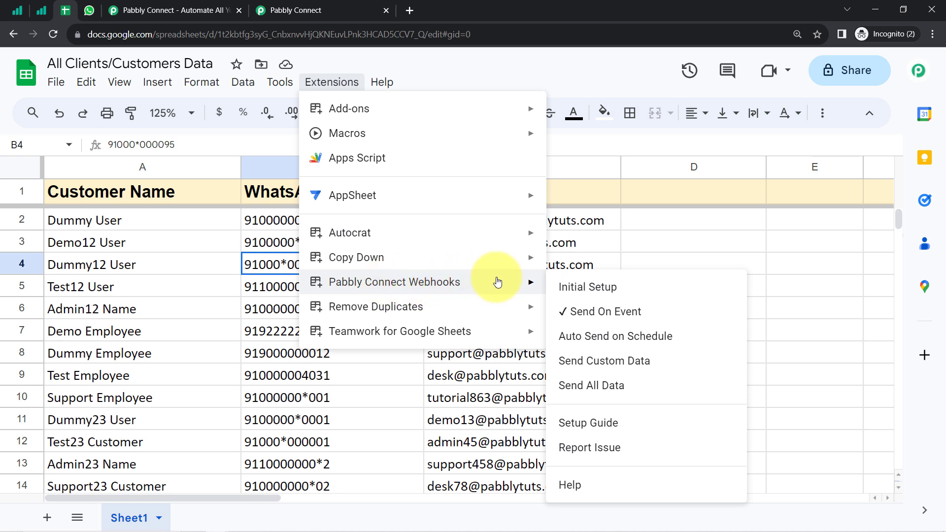
{"action": "left_click", "coordinate": [591, 289]}
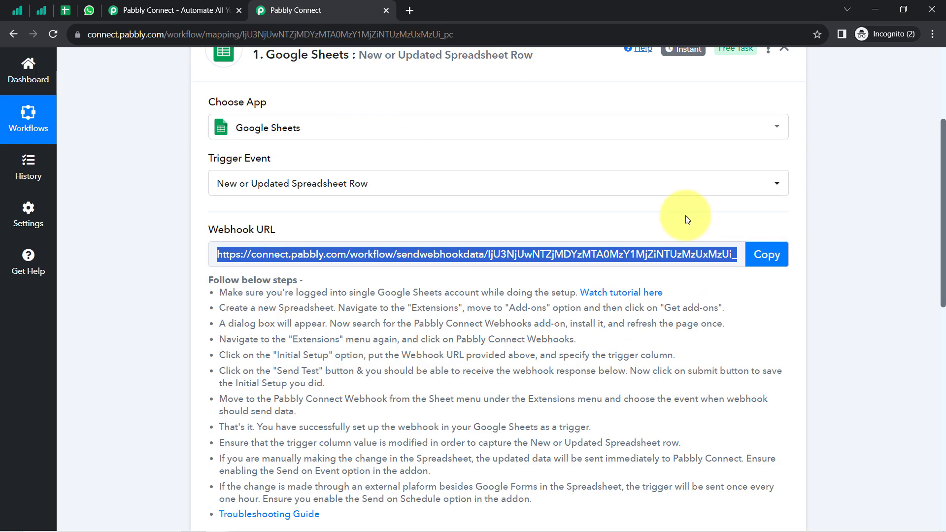
Step: Copy the workflow's webhook URL again, close the Pabbly Connect landing page, and place the spreadsheet beside the workflow in the browser
{"action": "left_click", "coordinate": [767, 254]}
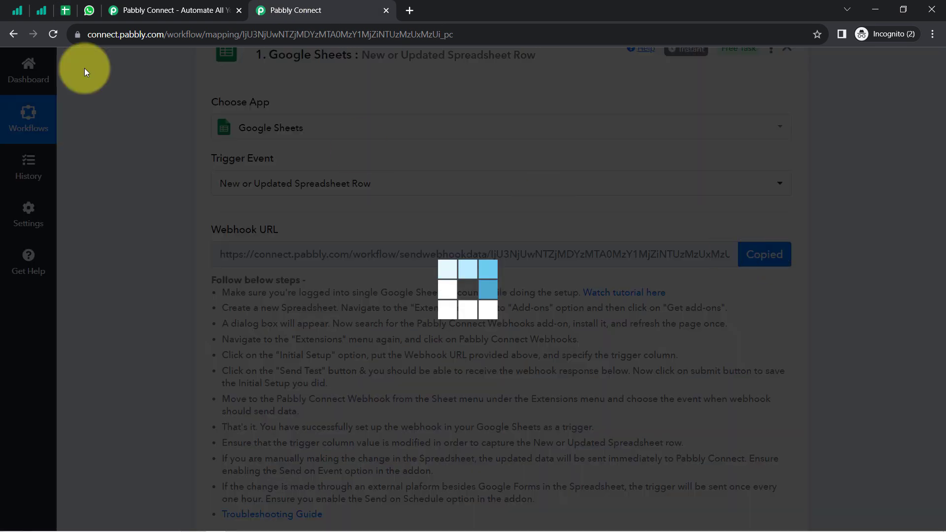
{"action": "left_click", "coordinate": [164, 5]}
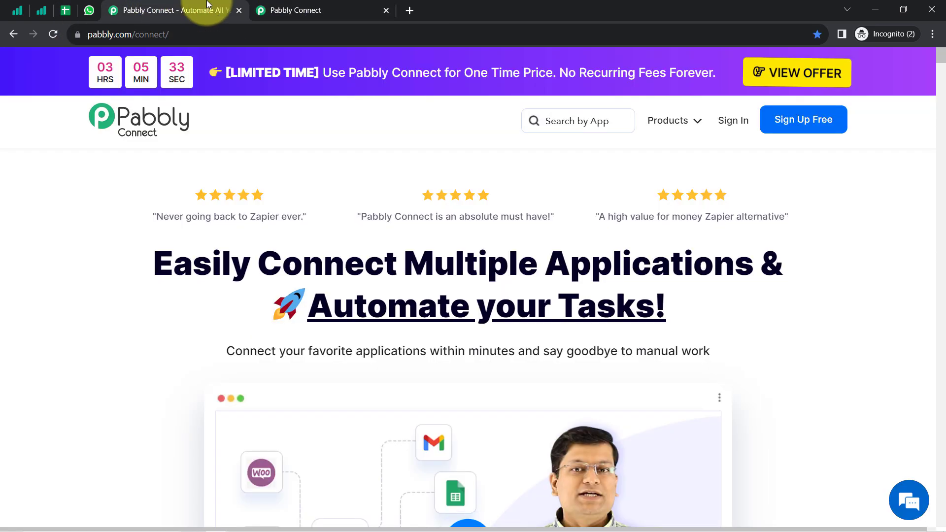
{"action": "left_click", "coordinate": [238, 10]}
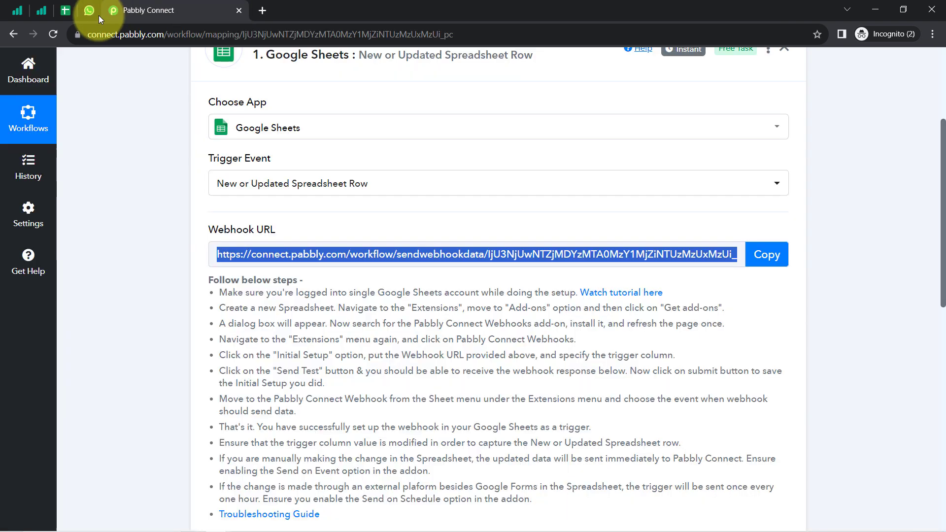
{"action": "left_click_drag", "start_coordinate": [66, 11], "coordinate": [88, 14]}
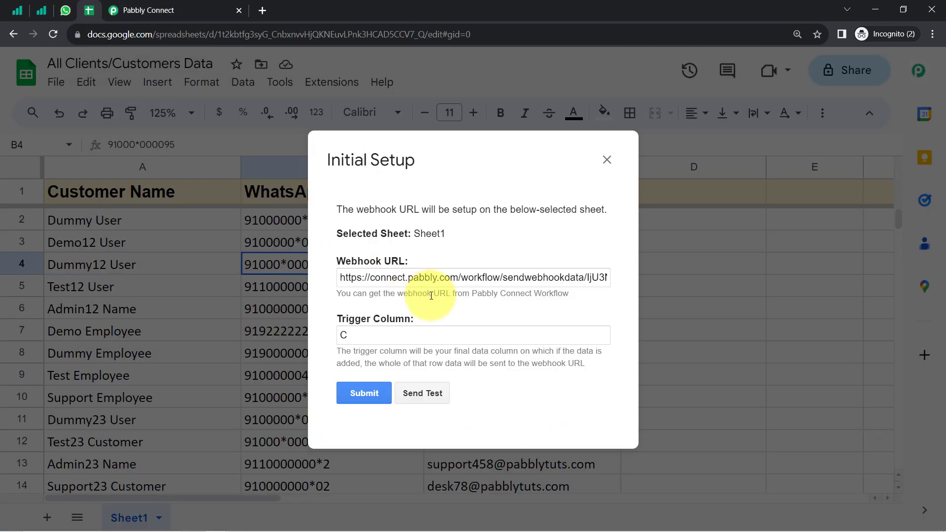
Step: Replace the add-on's webhook URL with the copied workflow URL and clear the existing trigger column
{"action": "triple_click", "coordinate": [421, 278]}
{"action": "key", "text": "BackSpace"}
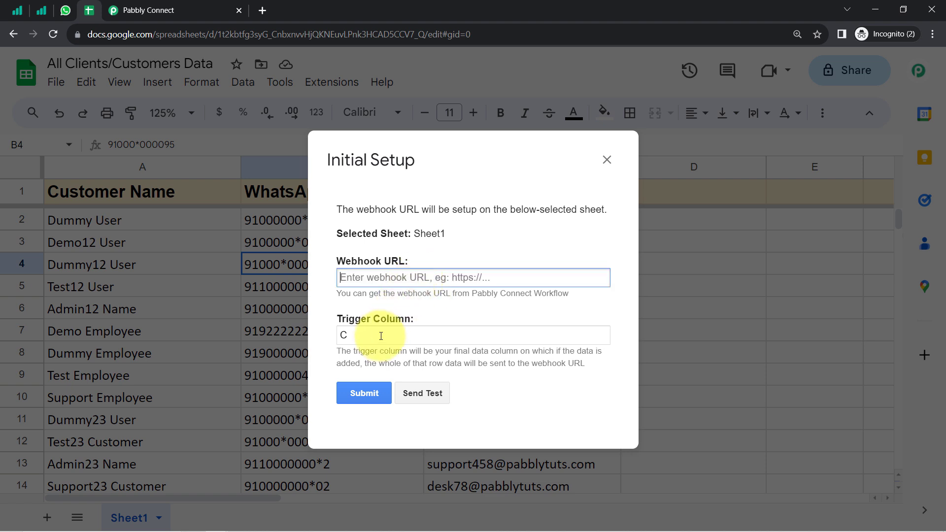
{"action": "left_click", "coordinate": [376, 340]}
{"action": "key", "text": "BackSpace"}
{"action": "left_click", "coordinate": [356, 277]}
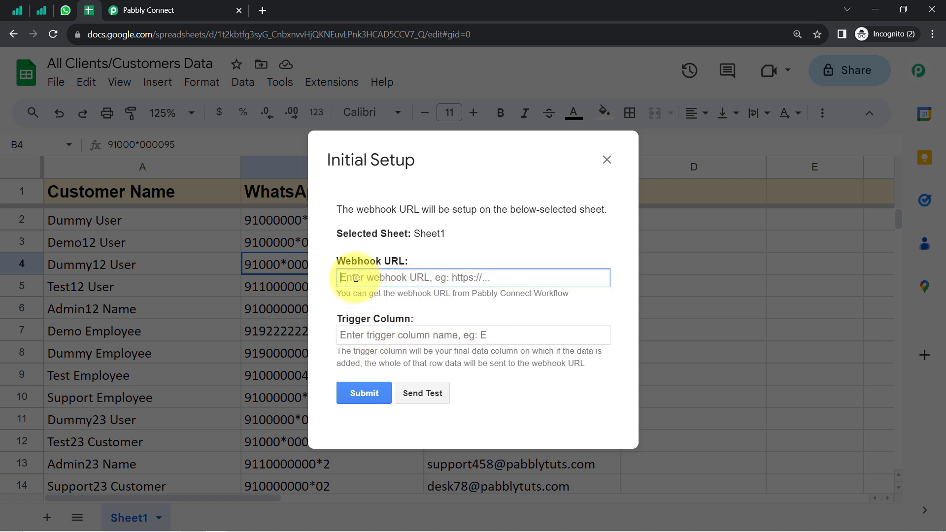
{"action": "key", "text": "ctrl+v"}
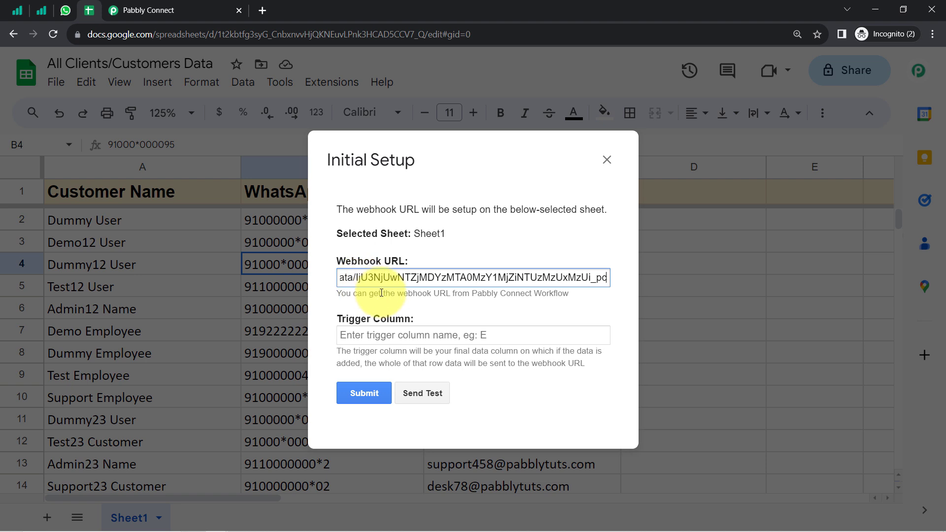
Step: Read the trigger column explanation, reposition the setup dialog to check the sheet's last data column, and set the trigger column to C
{"action": "left_click_drag", "start_coordinate": [342, 319], "coordinate": [404, 316]}
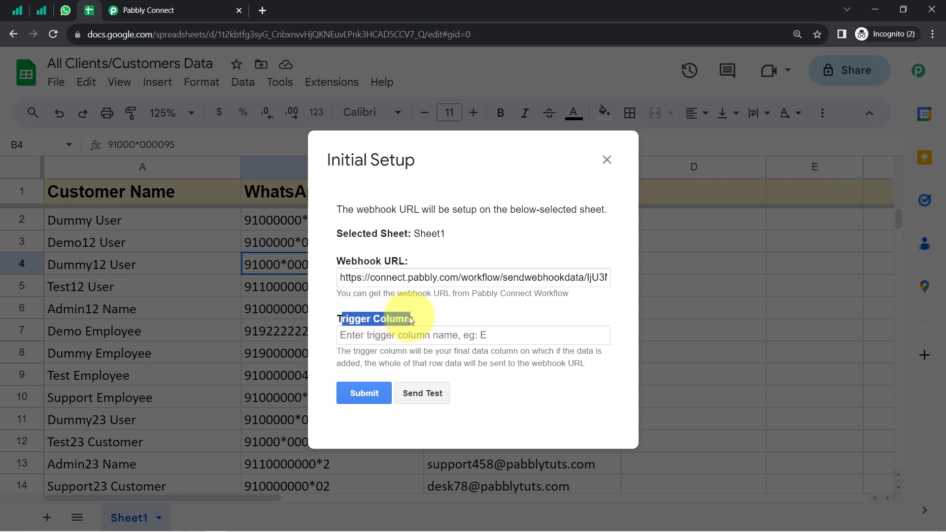
{"action": "left_click_drag", "start_coordinate": [337, 351], "coordinate": [575, 362]}
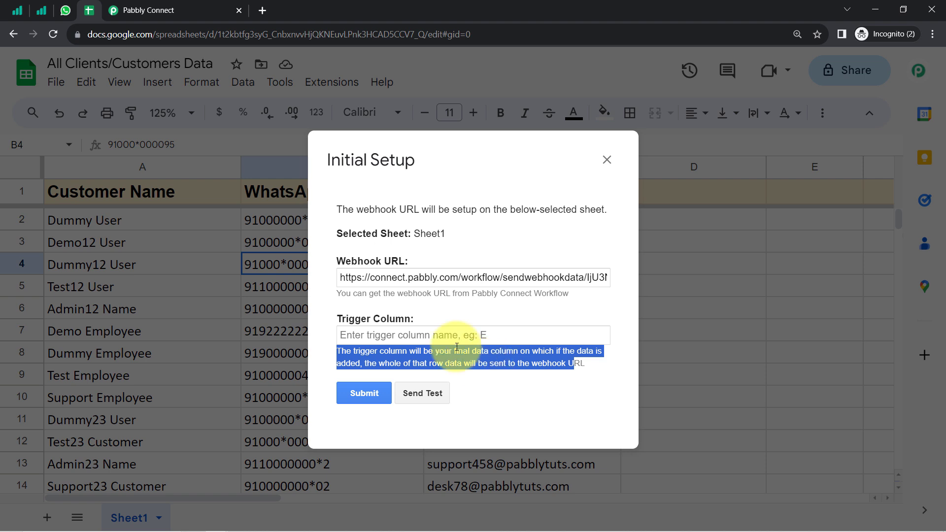
{"action": "left_click_drag", "start_coordinate": [385, 159], "coordinate": [544, 173]}
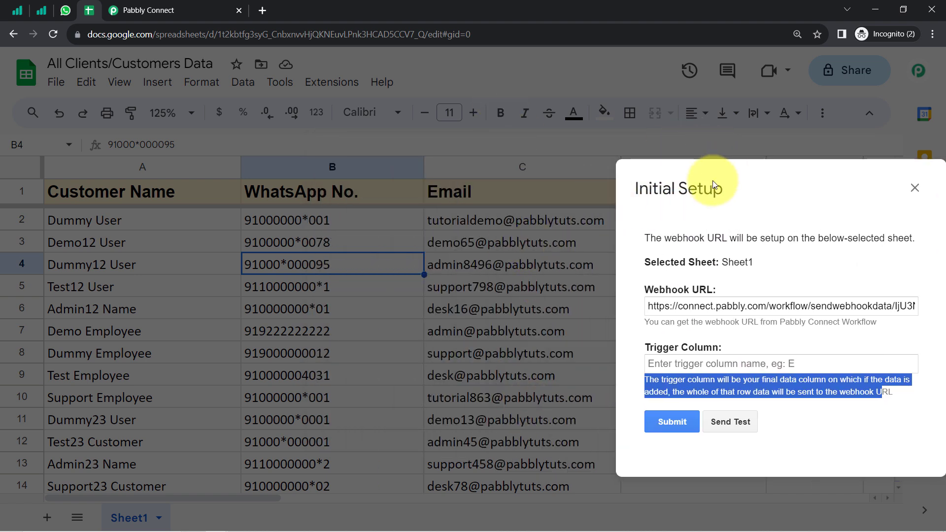
{"action": "left_click_drag", "start_coordinate": [713, 185], "coordinate": [479, 144]}
{"action": "left_click", "coordinate": [450, 323]}
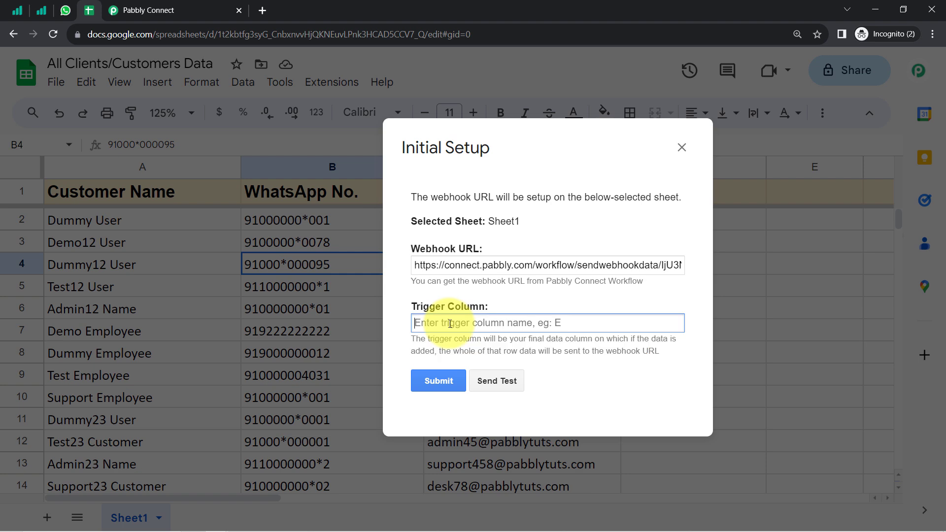
Step: Send test data to the webhook and examine the response captured in the Pabbly Connect workflow
{"action": "left_click", "coordinate": [480, 381]}
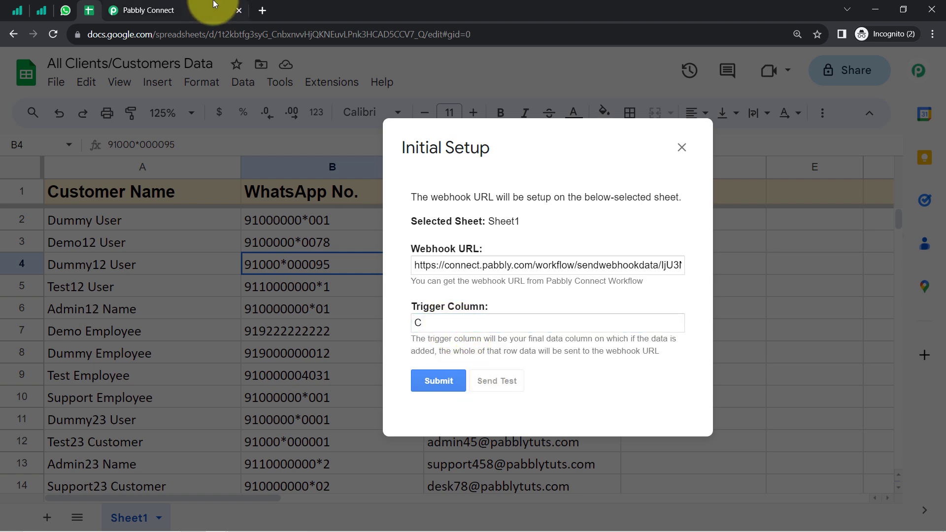
{"action": "left_click", "coordinate": [185, 9]}
{"action": "scroll", "coordinate": [269, 417], "scroll_direction": "down", "scroll_amount": 6}
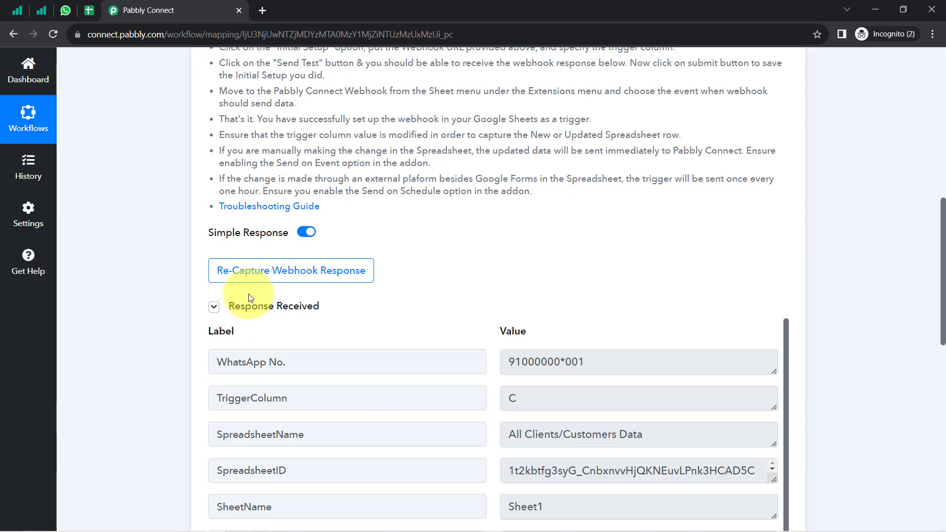
Step: Collapse and re-expand the received webhook response to review its captured labels and values
{"action": "left_click", "coordinate": [251, 308]}
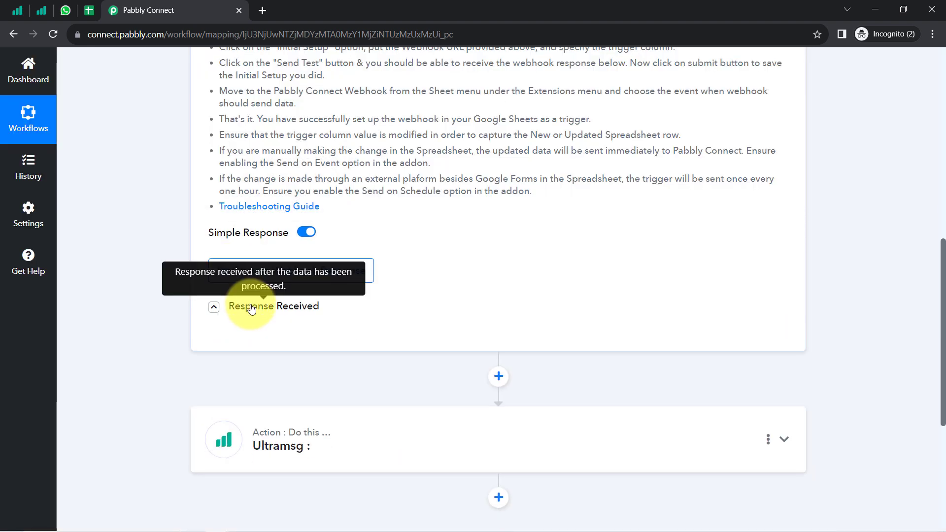
{"action": "left_click", "coordinate": [251, 309]}
{"action": "left_click_drag", "start_coordinate": [943, 241], "coordinate": [941, 274]}
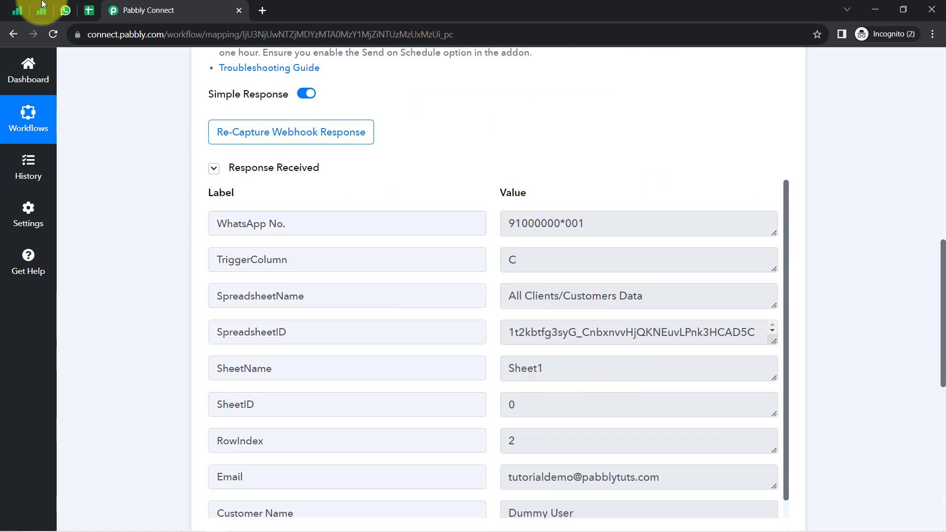
Step: Return to the spreadsheet, submit the add-on's initial setup with trigger column C, and close the setup dialog
{"action": "left_click", "coordinate": [89, 9]}
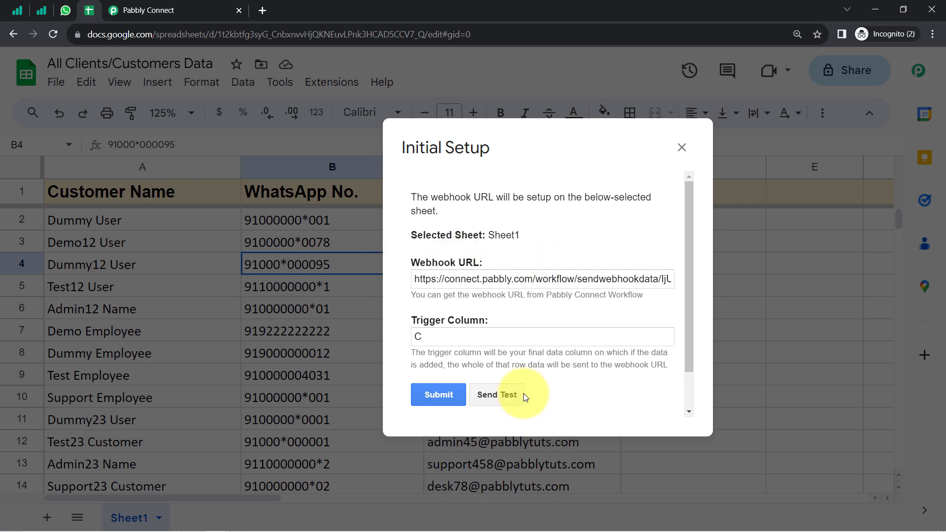
{"action": "left_click", "coordinate": [436, 393]}
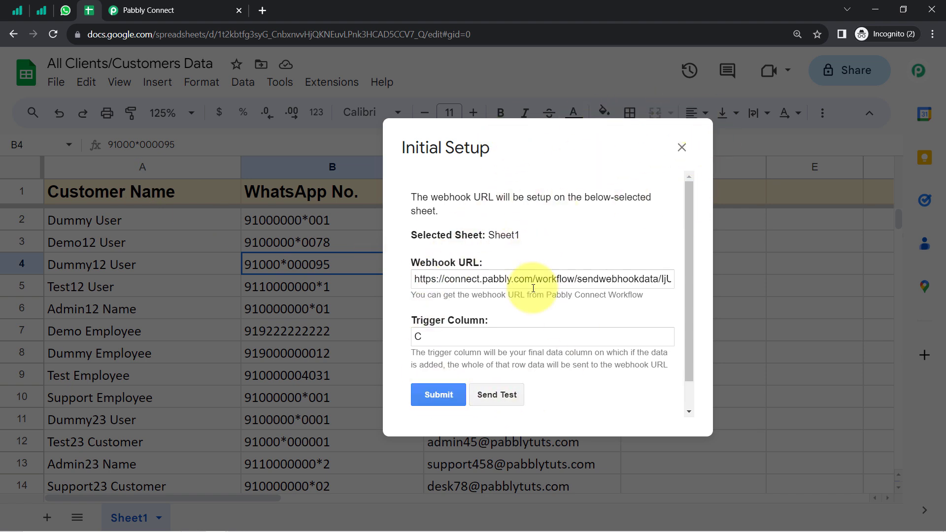
{"action": "scroll", "coordinate": [545, 300], "scroll_direction": "down", "scroll_amount": 1}
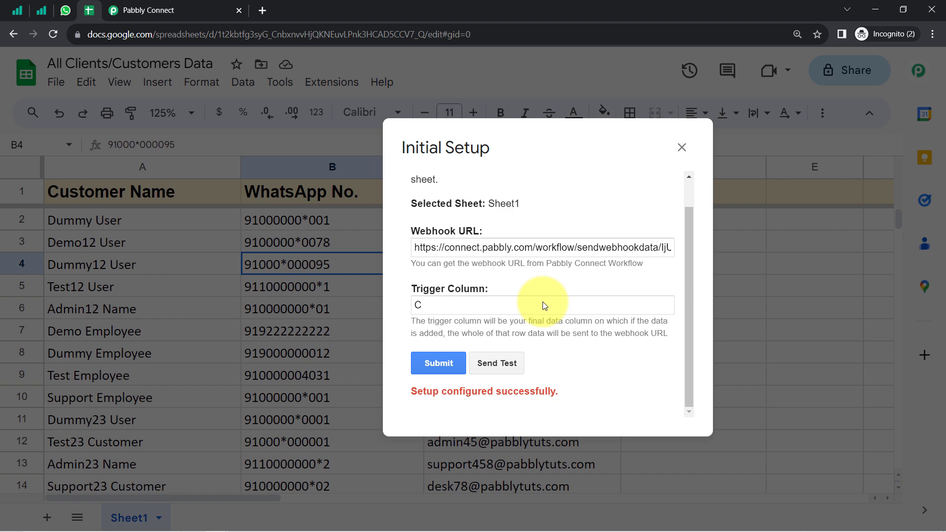
{"action": "left_click", "coordinate": [682, 147]}
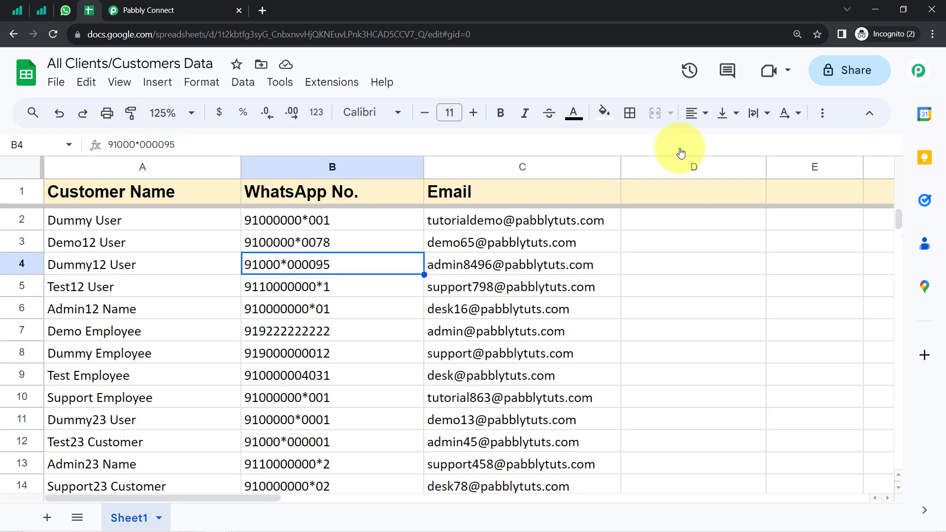
Step: Examine the customer name, WhatsApp number and email in row 2 of the spreadsheet
{"action": "left_click", "coordinate": [15, 220]}
{"action": "left_click", "coordinate": [123, 265]}
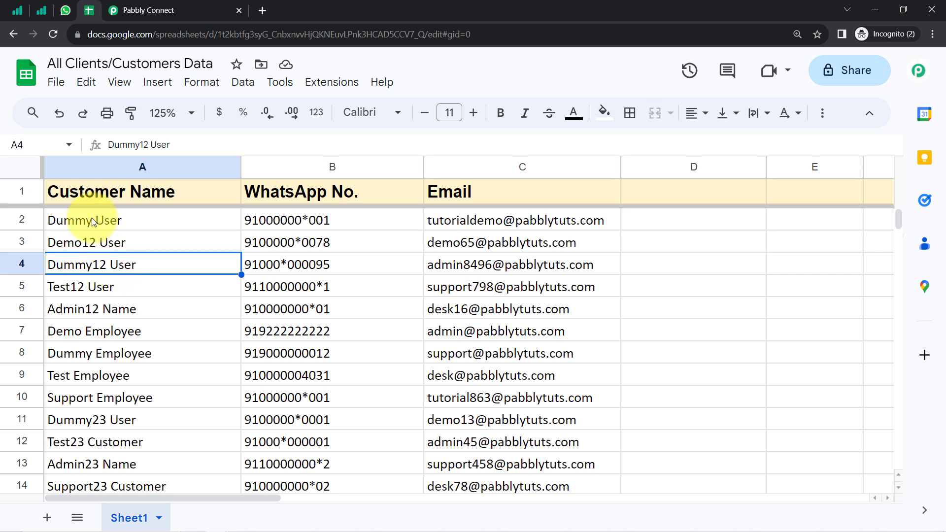
{"action": "left_click", "coordinate": [91, 218]}
{"action": "left_click", "coordinate": [334, 224]}
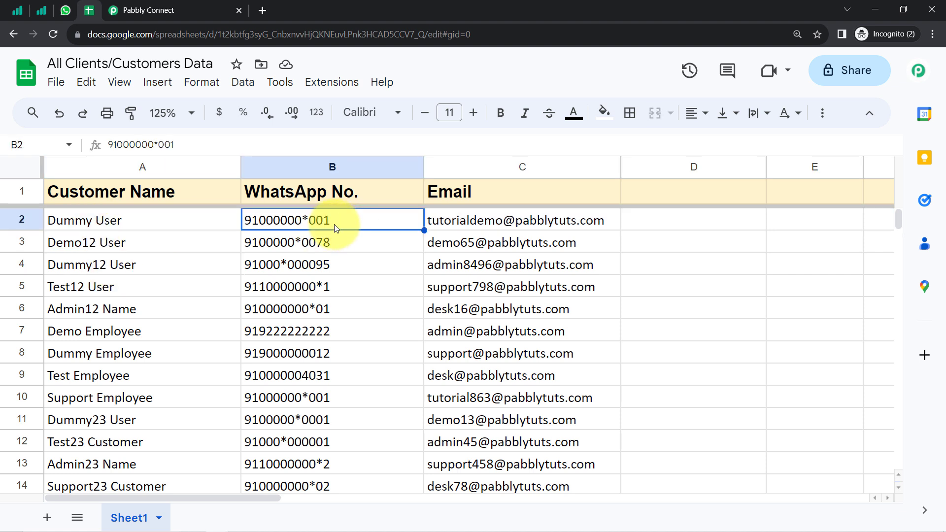
{"action": "left_click", "coordinate": [462, 224]}
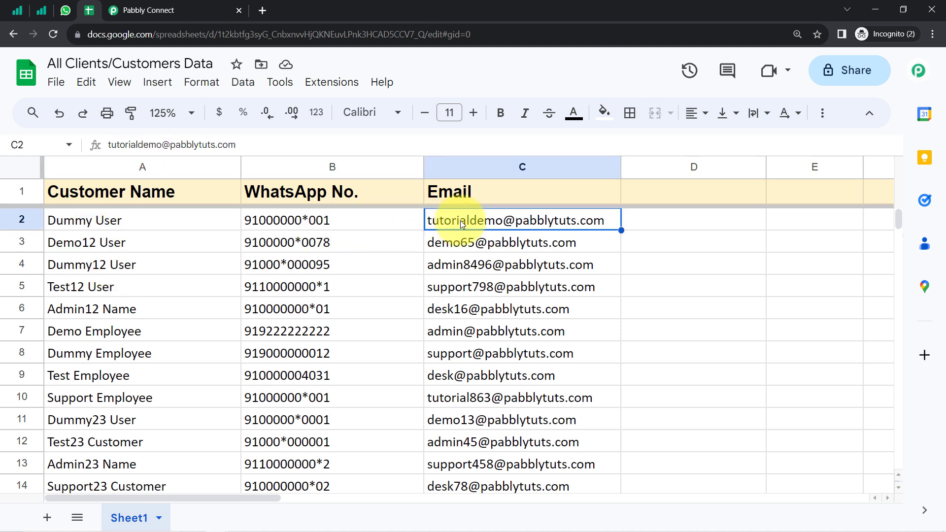
Step: Check the captured response's WhatsApp number, trigger column, spreadsheet name, email and customer name against the sheet's data
{"action": "left_click", "coordinate": [124, 14]}
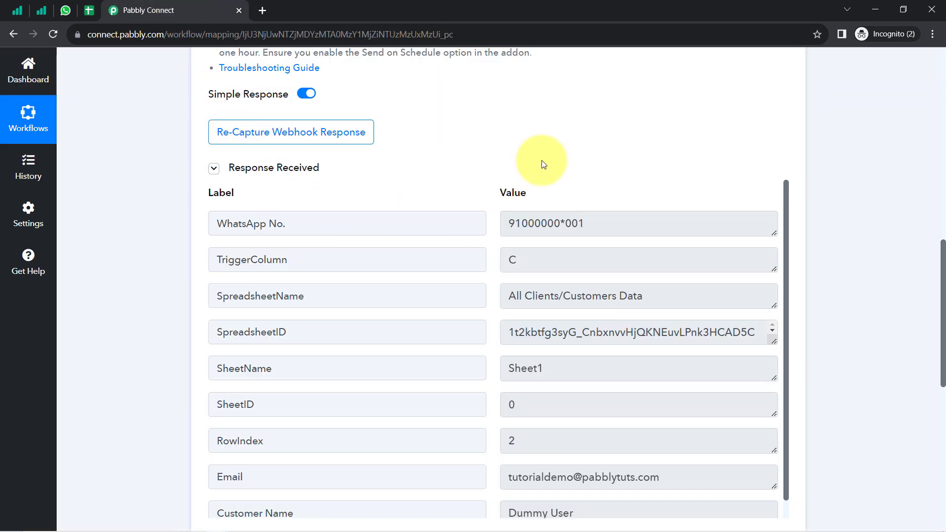
{"action": "scroll", "coordinate": [543, 164], "scroll_direction": "down", "scroll_amount": 1}
{"action": "left_click_drag", "start_coordinate": [596, 162], "coordinate": [501, 154]}
{"action": "left_click_drag", "start_coordinate": [533, 194], "coordinate": [496, 195]}
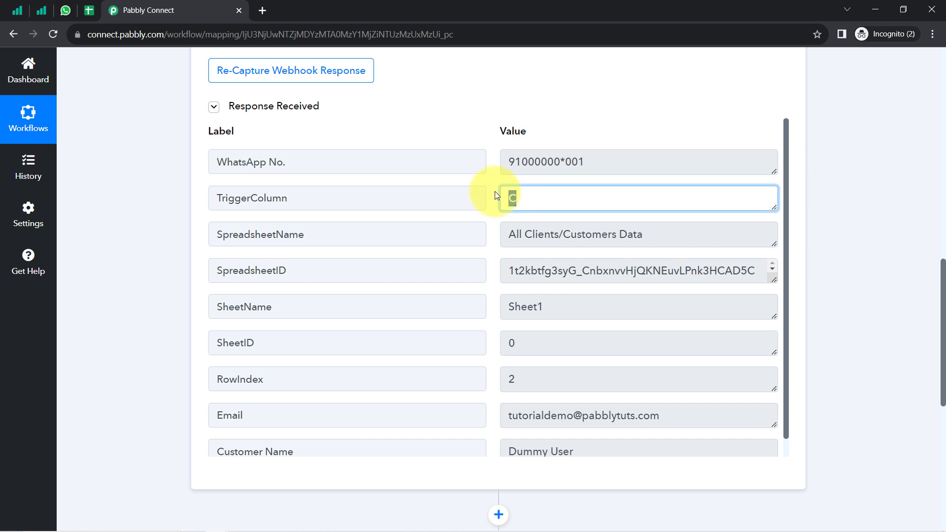
{"action": "left_click_drag", "start_coordinate": [634, 236], "coordinate": [538, 235]}
{"action": "scroll", "coordinate": [528, 306], "scroll_direction": "down", "scroll_amount": 2}
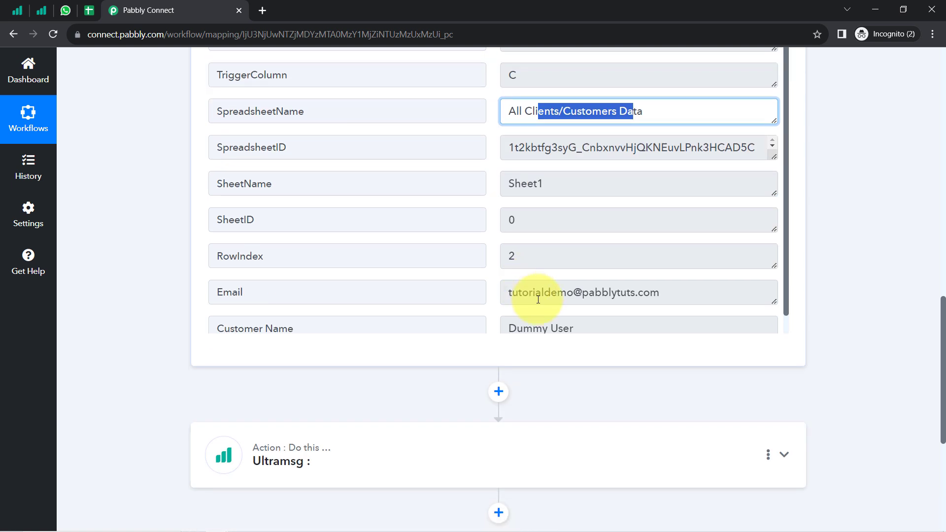
{"action": "left_click_drag", "start_coordinate": [589, 293], "coordinate": [523, 310]}
{"action": "scroll", "coordinate": [575, 323], "scroll_direction": "down", "scroll_amount": 1}
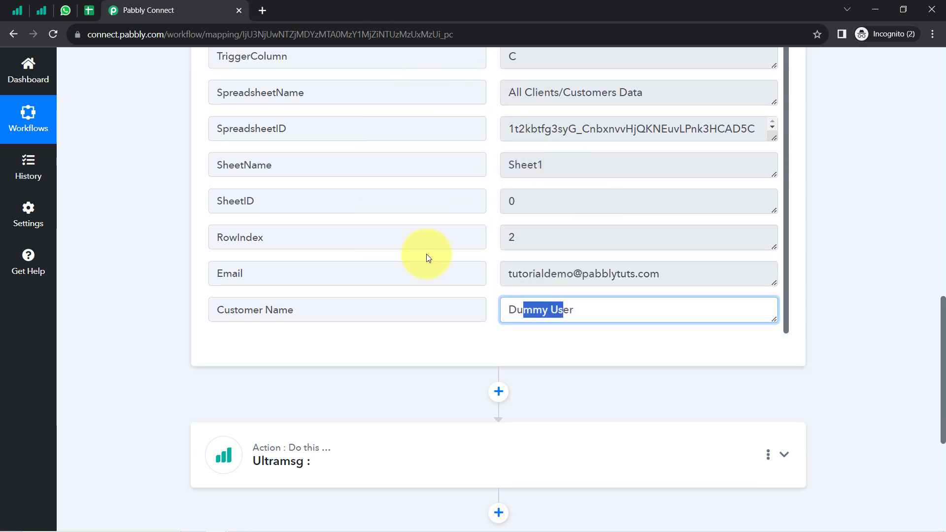
Step: Examine the spreadsheet's WhatsApp number column and the WhatsApp Web page alongside the workflow's captured response
{"action": "left_click", "coordinate": [85, 11]}
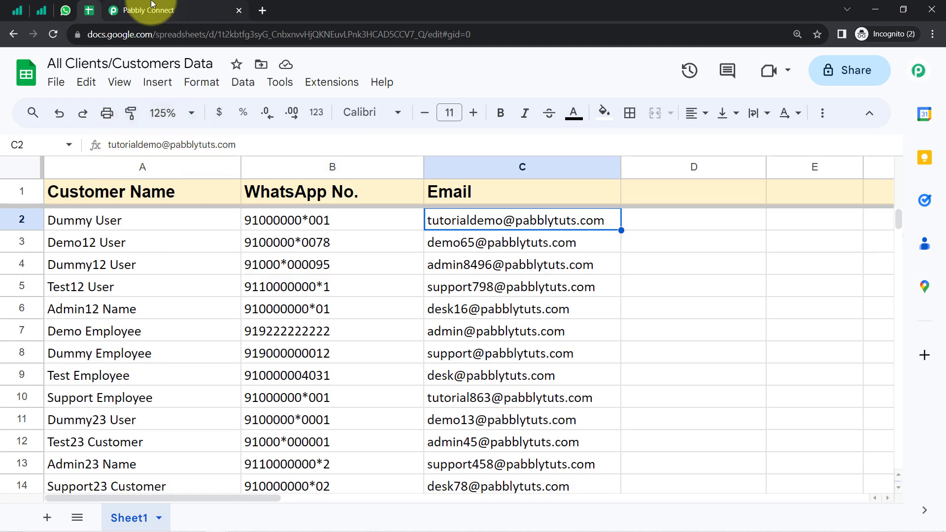
{"action": "left_click", "coordinate": [152, 5]}
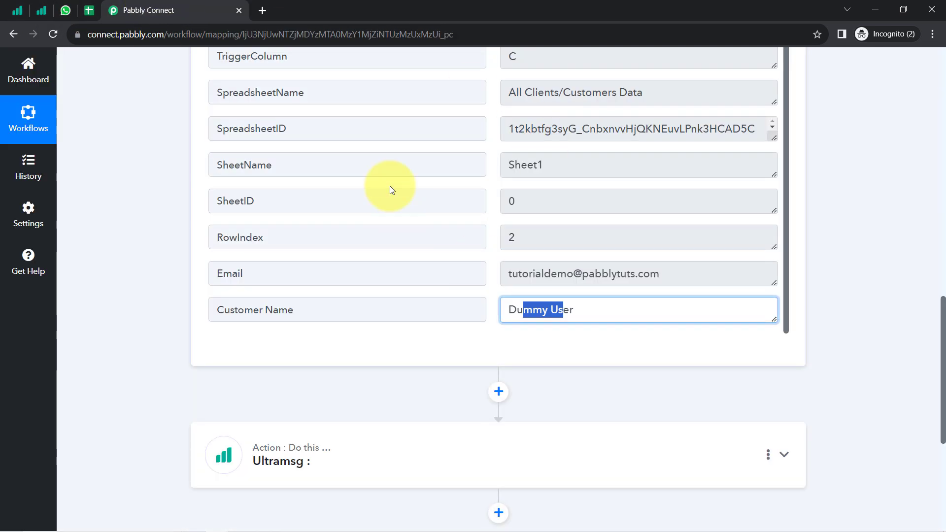
{"action": "left_click", "coordinate": [84, 11]}
{"action": "left_click", "coordinate": [294, 163]}
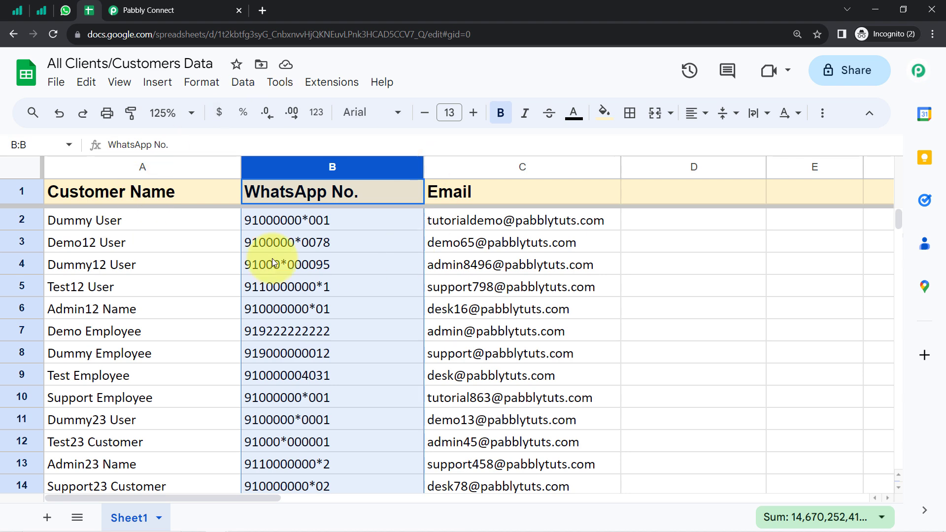
{"action": "left_click", "coordinate": [168, 264]}
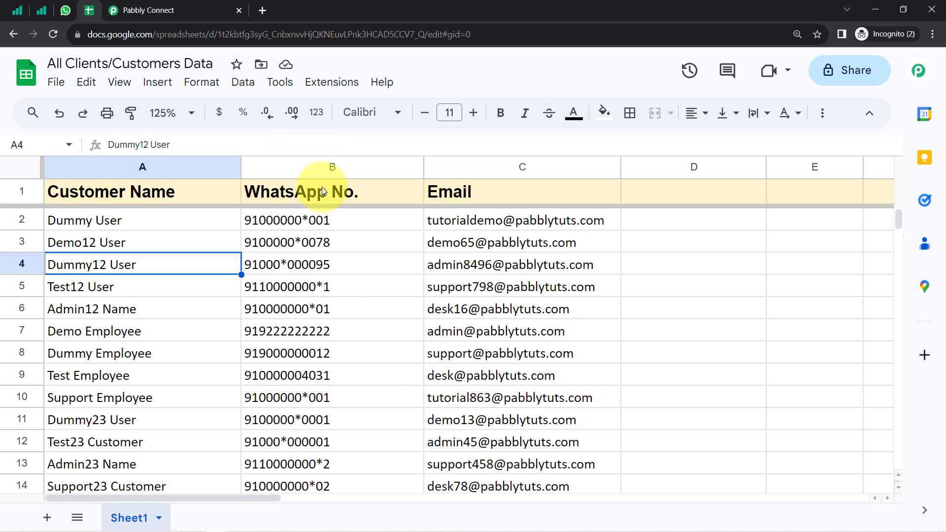
{"action": "left_click", "coordinate": [65, 9]}
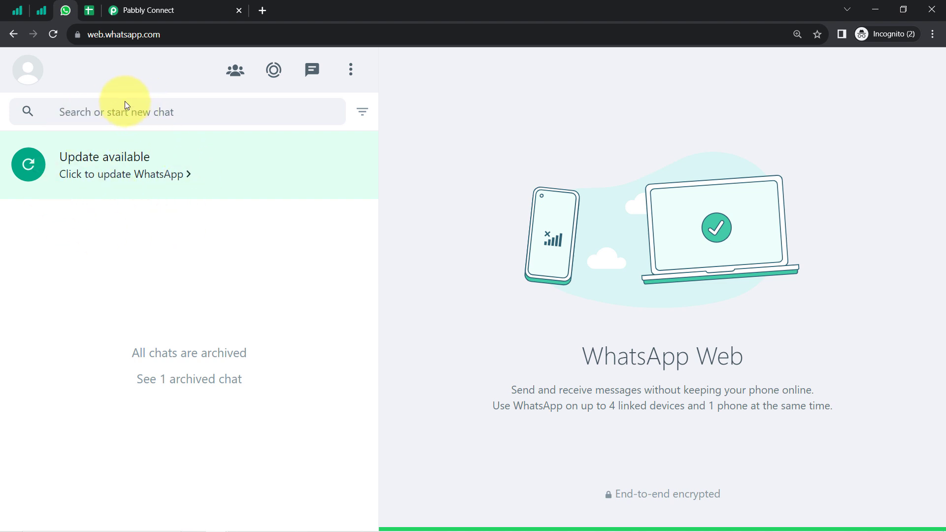
{"action": "left_click", "coordinate": [145, 10]}
{"action": "left_click", "coordinate": [89, 10]}
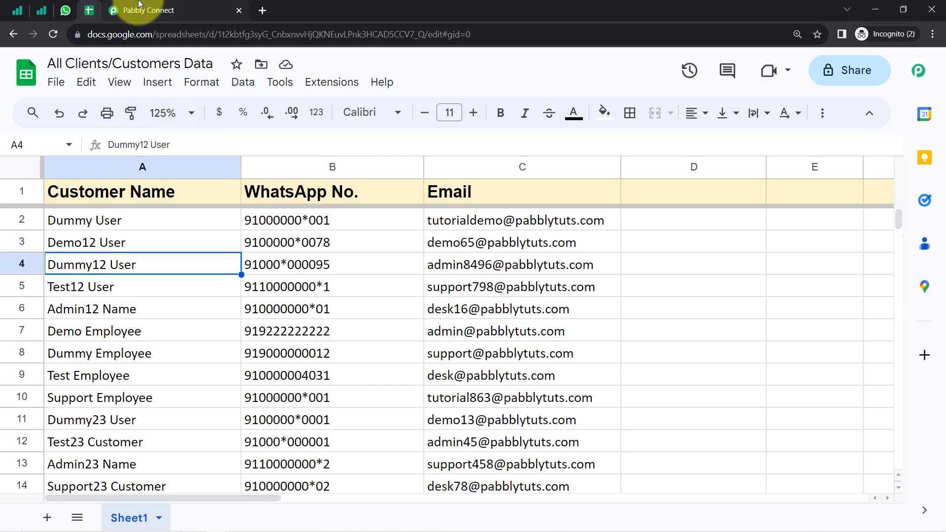
Step: Return to the Pabbly Connect workflow and collapse the Google Sheets trigger step
{"action": "left_click", "coordinate": [157, 9]}
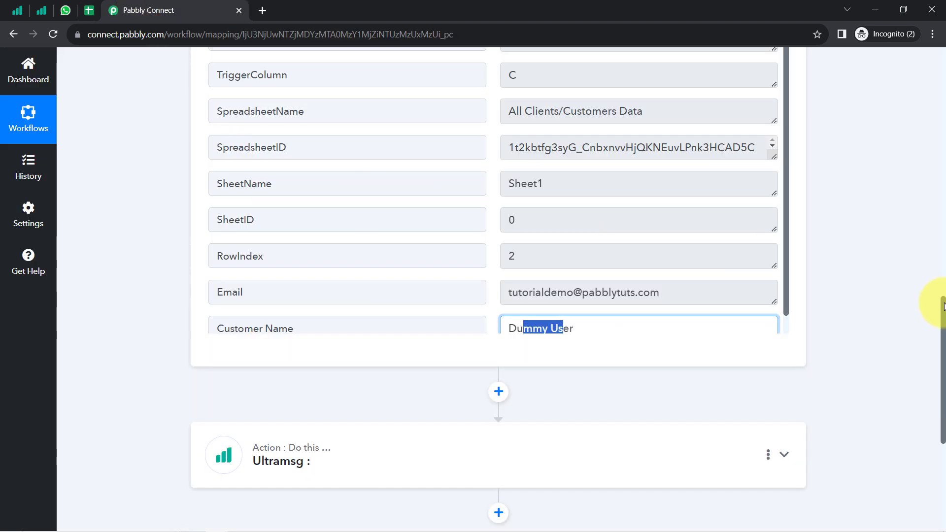
{"action": "left_click_drag", "start_coordinate": [944, 305], "coordinate": [922, 59]}
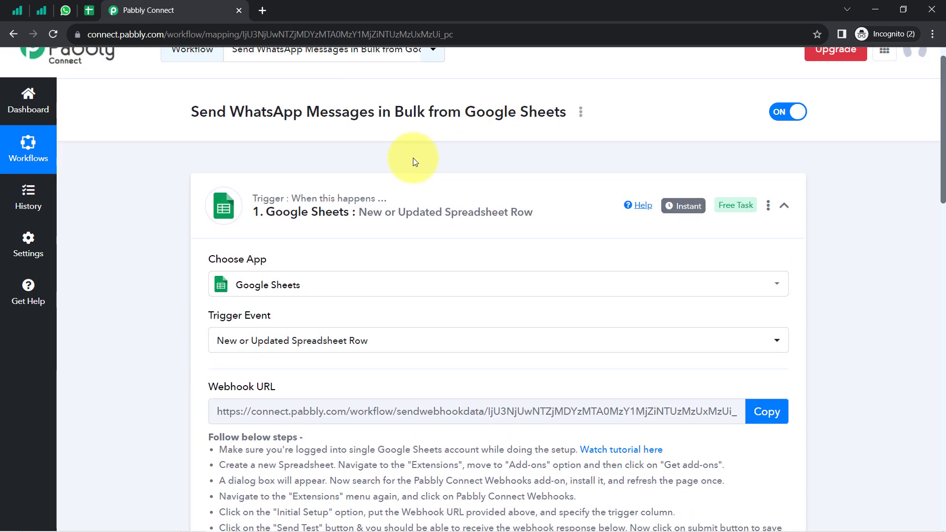
{"action": "left_click", "coordinate": [361, 205]}
{"action": "double_click", "coordinate": [361, 204]}
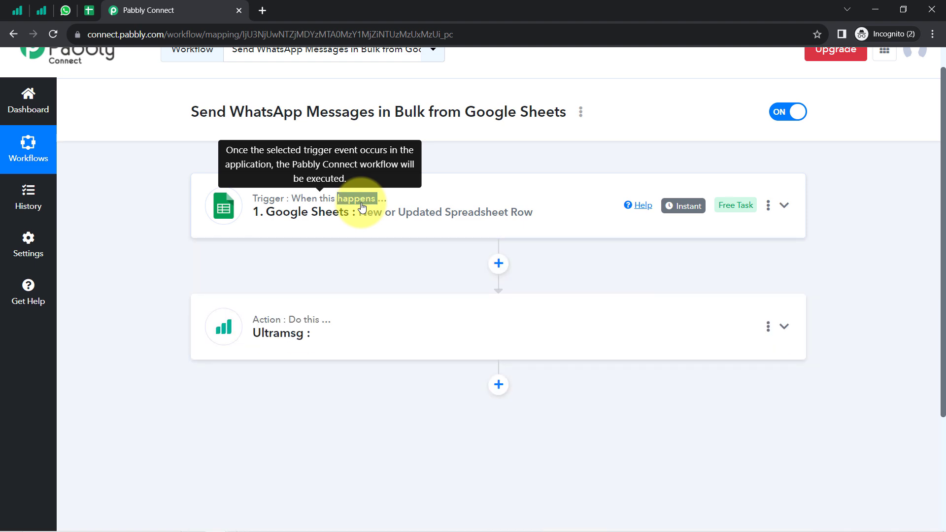
Step: Review the spreadsheet's Customer Name, WhatsApp No. and Email columns and customer rows 2 to 6
{"action": "left_click", "coordinate": [89, 11]}
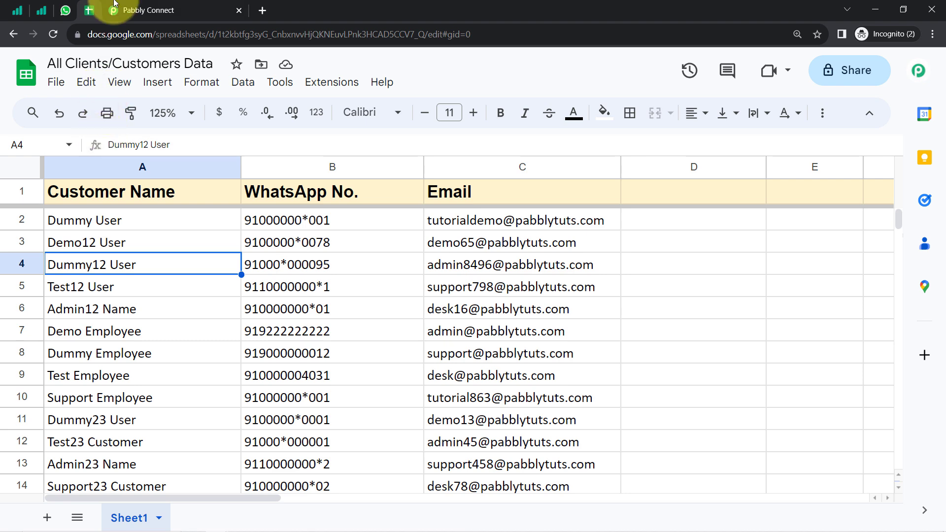
{"action": "left_click", "coordinate": [167, 4]}
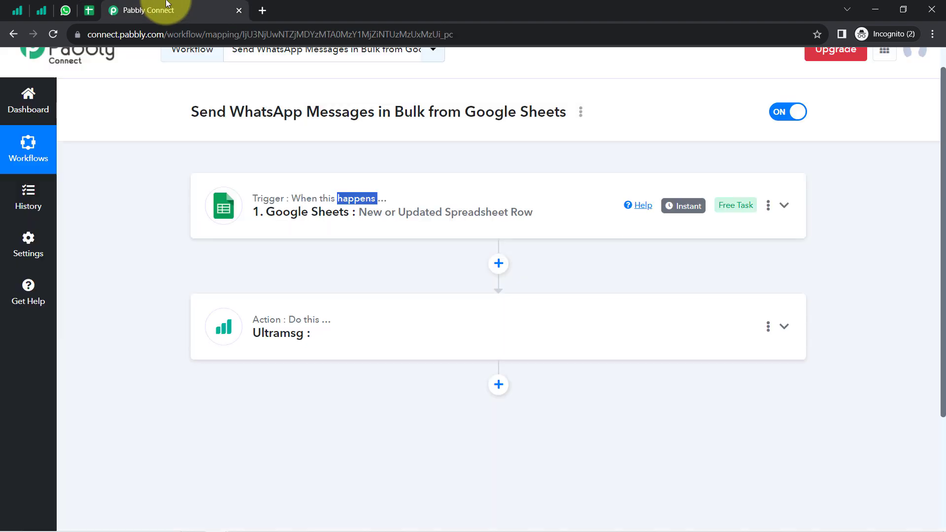
{"action": "left_click", "coordinate": [89, 11]}
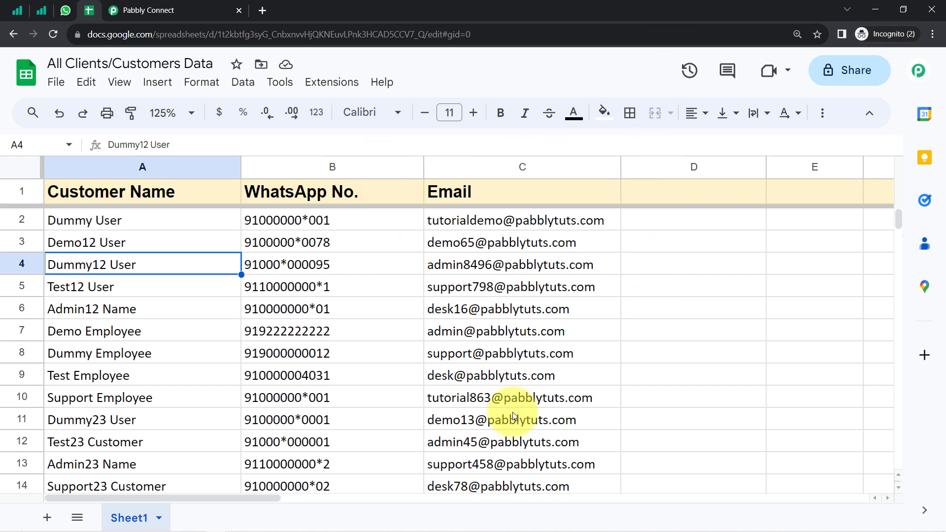
{"action": "left_click", "coordinate": [141, 163]}
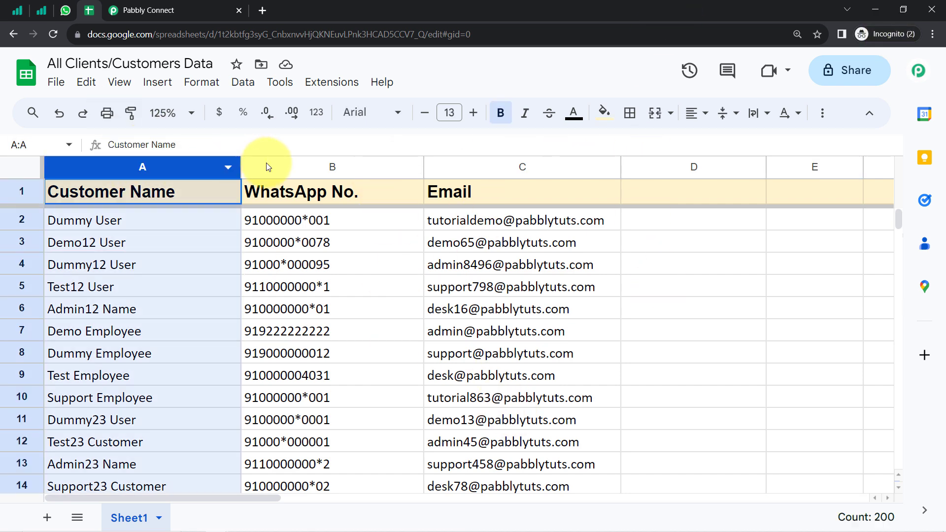
{"action": "left_click_drag", "start_coordinate": [268, 167], "coordinate": [475, 185]}
{"action": "left_click", "coordinate": [277, 327]}
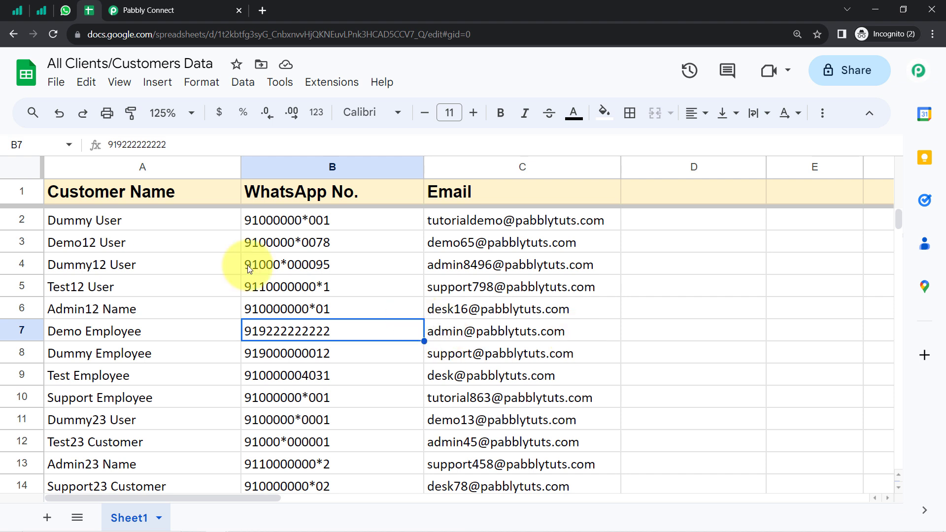
{"action": "left_click", "coordinate": [21, 220]}
{"action": "left_click", "coordinate": [12, 241]}
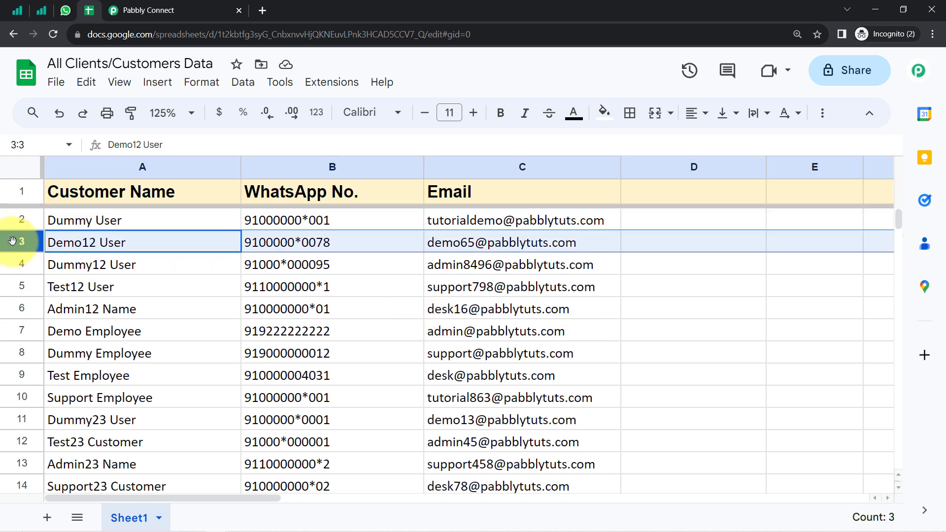
{"action": "left_click", "coordinate": [13, 263]}
{"action": "left_click", "coordinate": [13, 285]}
{"action": "left_click", "coordinate": [13, 316]}
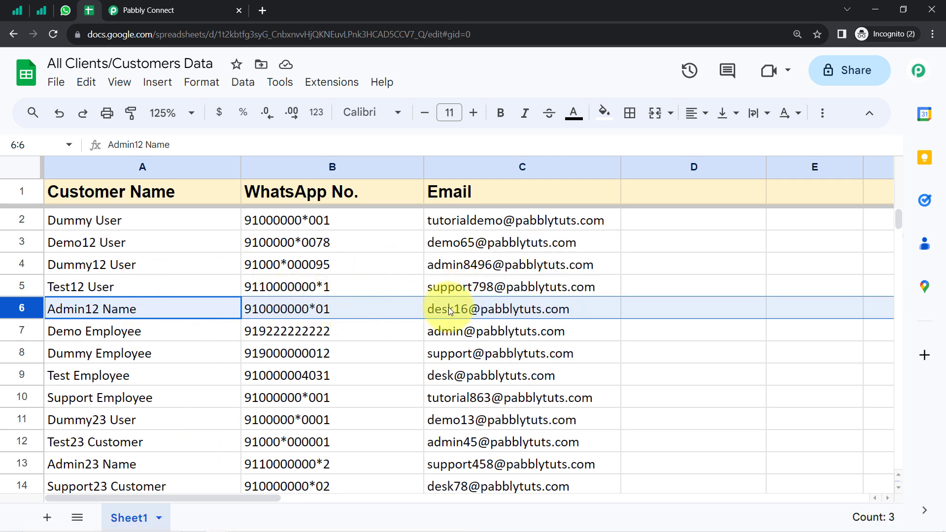
Step: Inspect the Pabbly Connect Webhooks add-on's sending options and review data columns A to C
{"action": "left_click", "coordinate": [328, 83]}
{"action": "mouse_move", "coordinate": [395, 288]}
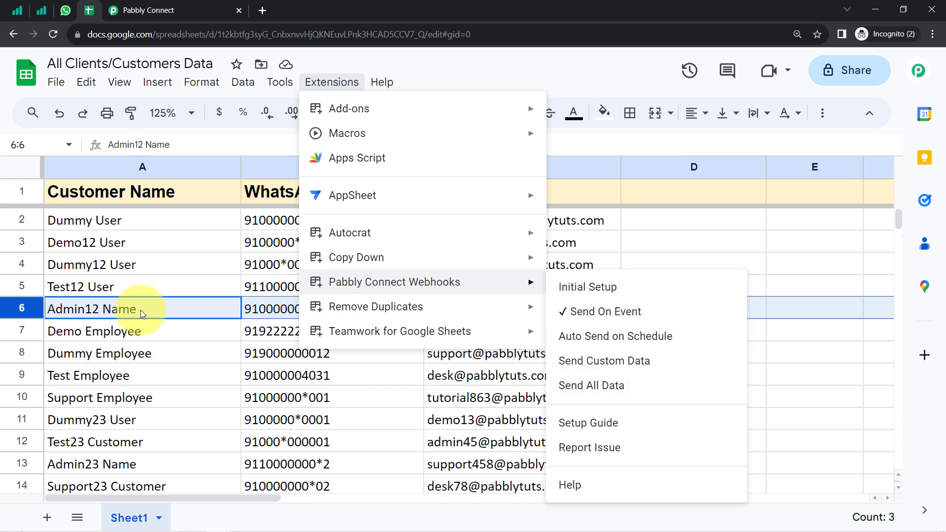
{"action": "left_click", "coordinate": [138, 276]}
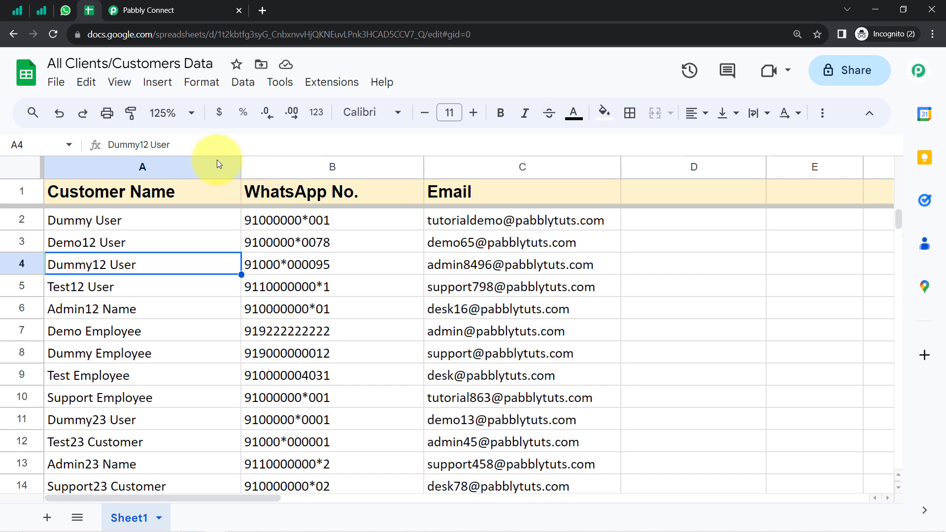
{"action": "left_click_drag", "start_coordinate": [201, 167], "coordinate": [454, 174]}
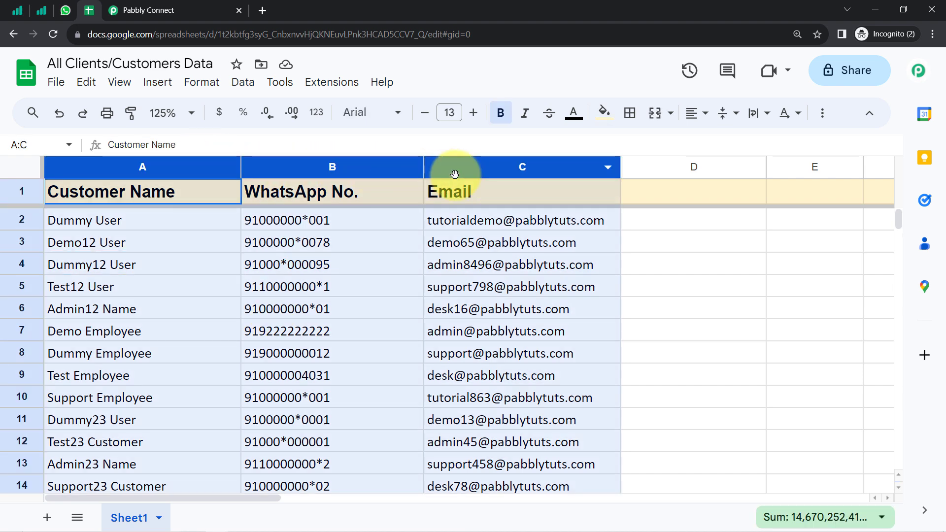
{"action": "double_click", "coordinate": [362, 261]}
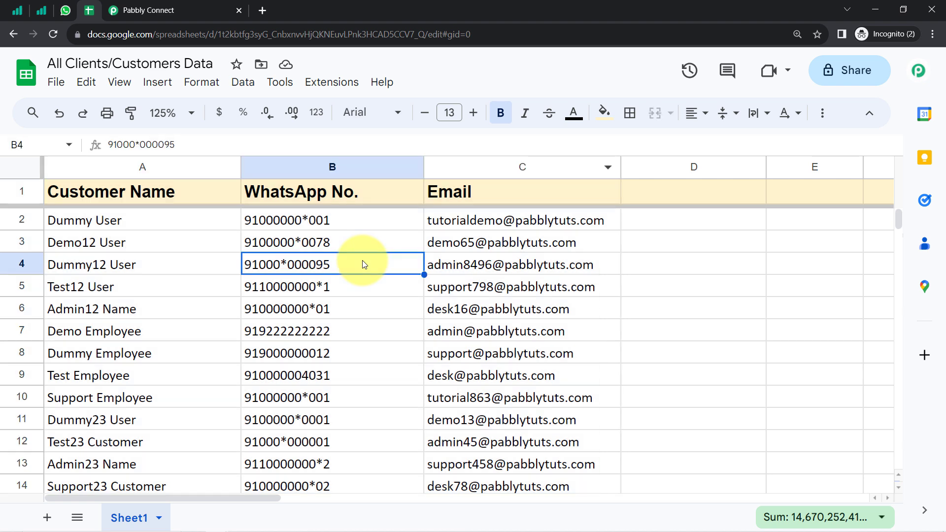
Step: Return to the Pabbly Connect workflow and set the Ultramsg action's event to Send Message
{"action": "left_click", "coordinate": [191, 4]}
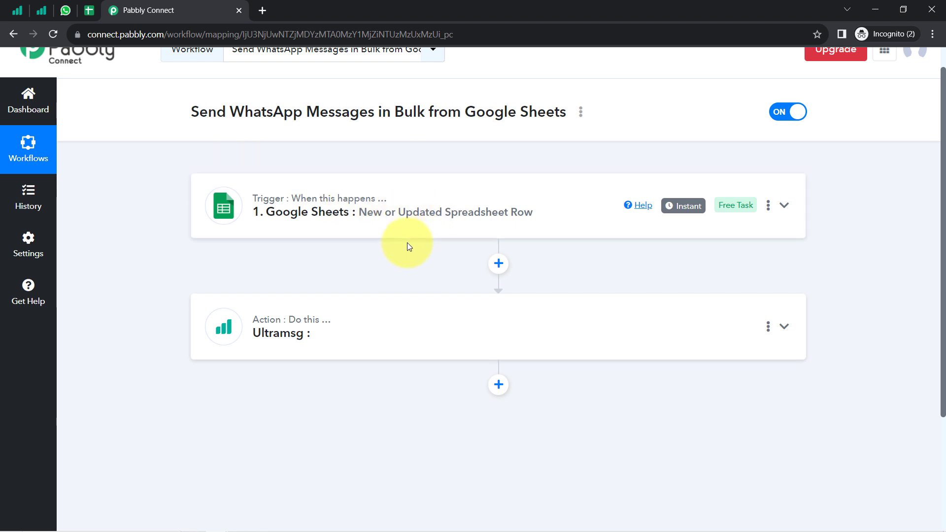
{"action": "left_click", "coordinate": [282, 334]}
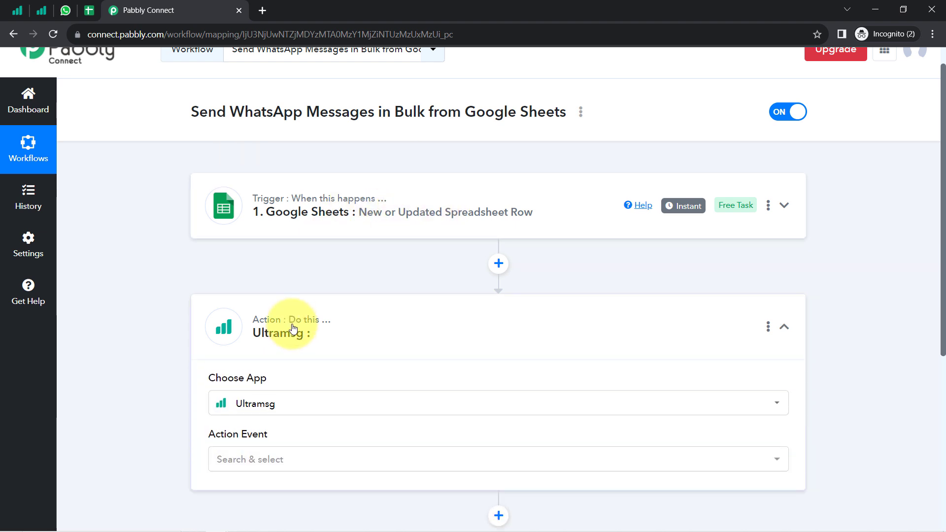
{"action": "scroll", "coordinate": [306, 252], "scroll_direction": "down", "scroll_amount": 4}
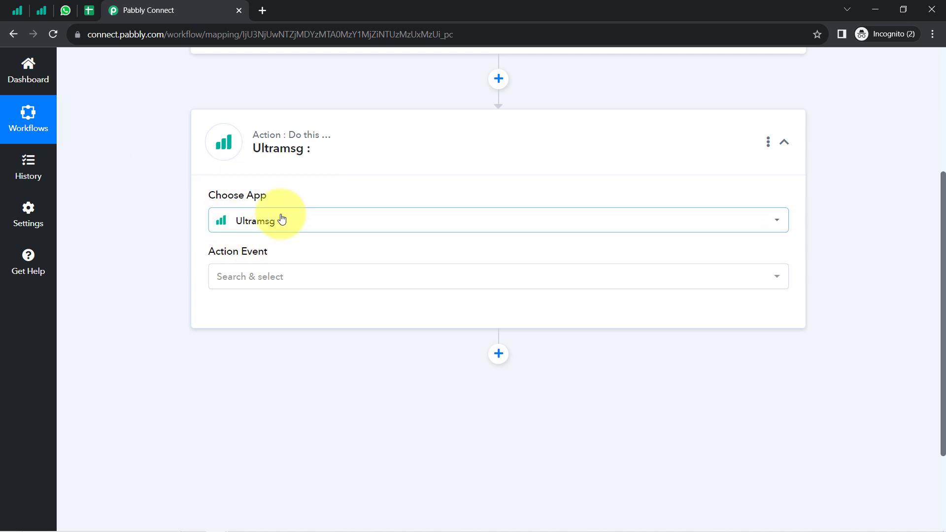
{"action": "left_click", "coordinate": [249, 280]}
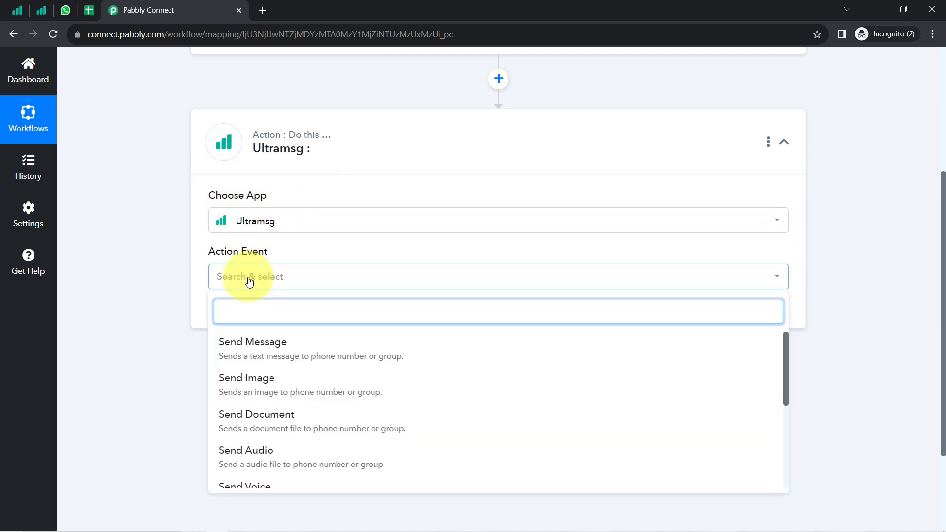
{"action": "left_click", "coordinate": [243, 346]}
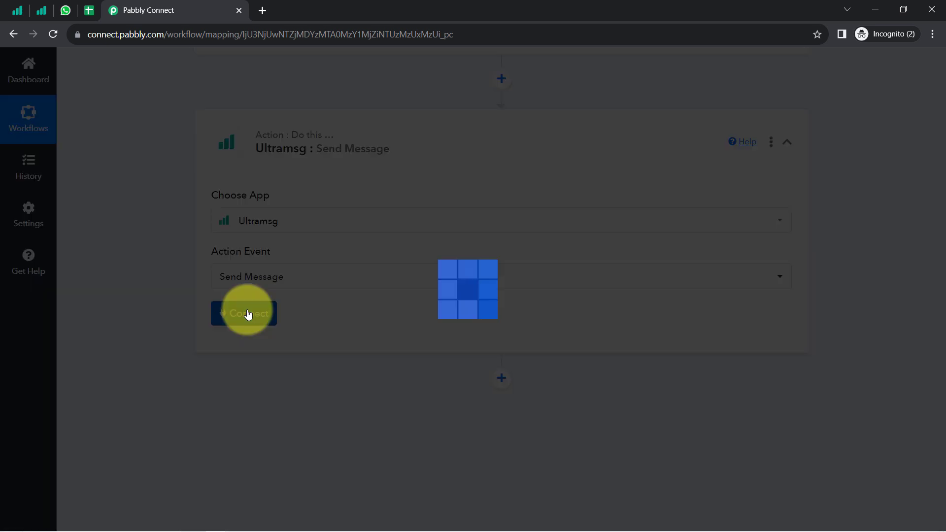
Step: Start a new Ultramsg connection for the Send Message action and review the Instance ID and Token fields it requires
{"action": "left_click", "coordinate": [247, 314]}
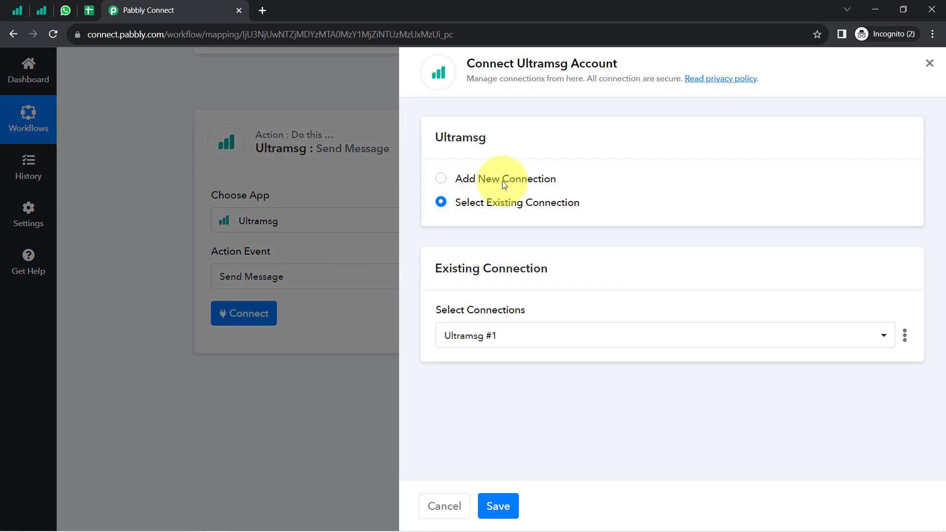
{"action": "left_click", "coordinate": [504, 185]}
{"action": "left_click_drag", "start_coordinate": [476, 64], "coordinate": [619, 67]}
{"action": "scroll", "coordinate": [548, 270], "scroll_direction": "down", "scroll_amount": 1}
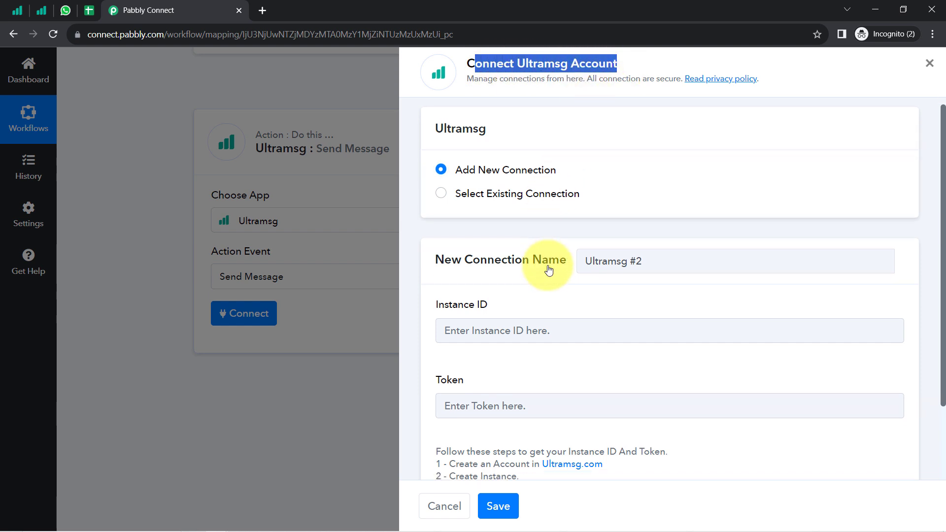
{"action": "scroll", "coordinate": [549, 270], "scroll_direction": "down", "scroll_amount": 2}
{"action": "left_click_drag", "start_coordinate": [438, 211], "coordinate": [513, 215]}
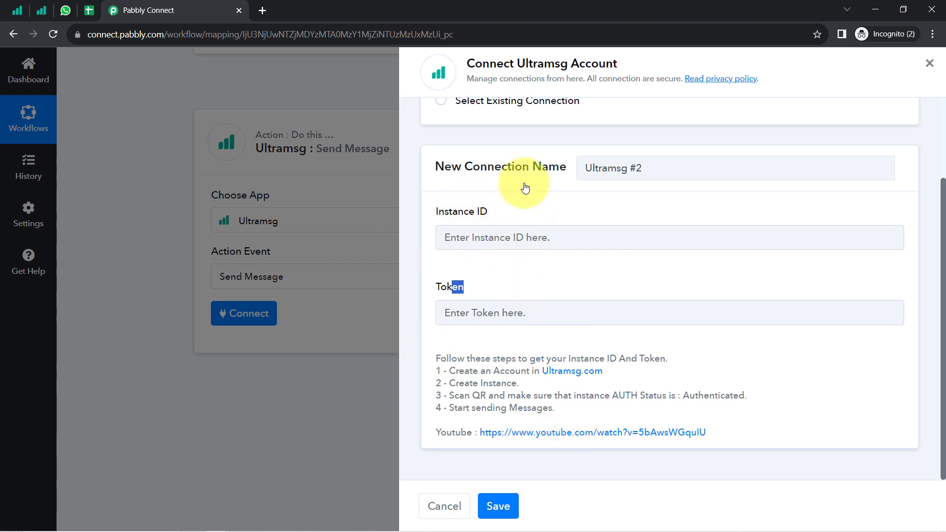
Step: Switch to the Ultramsg Instances page, add a new instance and confirm its creation
{"action": "left_click", "coordinate": [42, 5]}
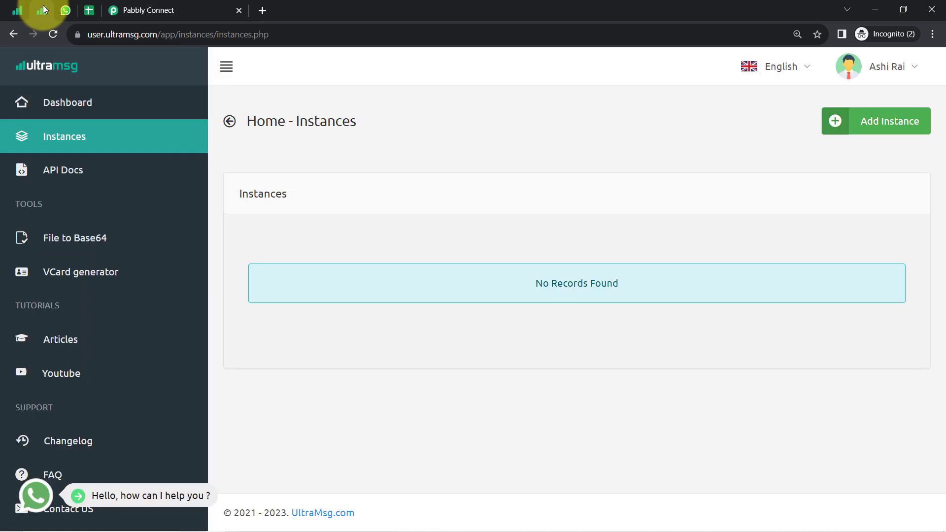
{"action": "left_click_drag", "start_coordinate": [104, 34], "coordinate": [165, 32]}
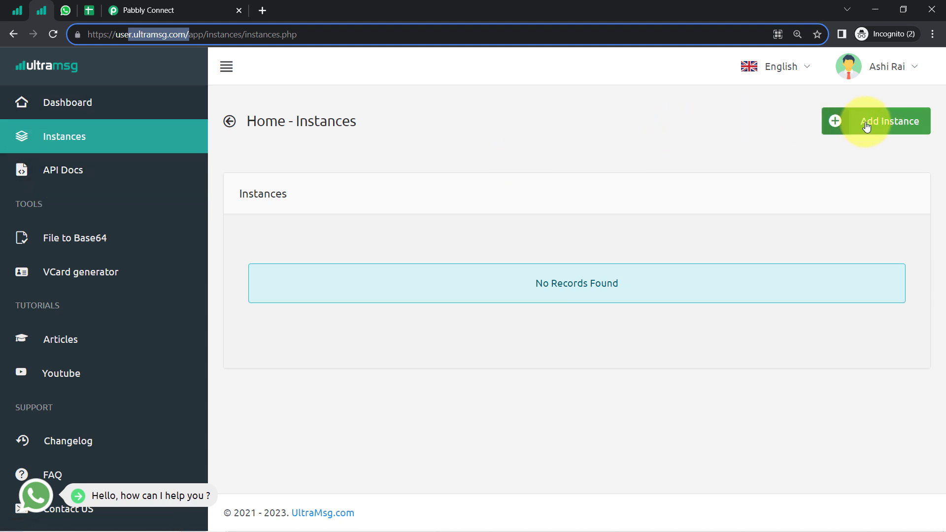
{"action": "left_click", "coordinate": [888, 126]}
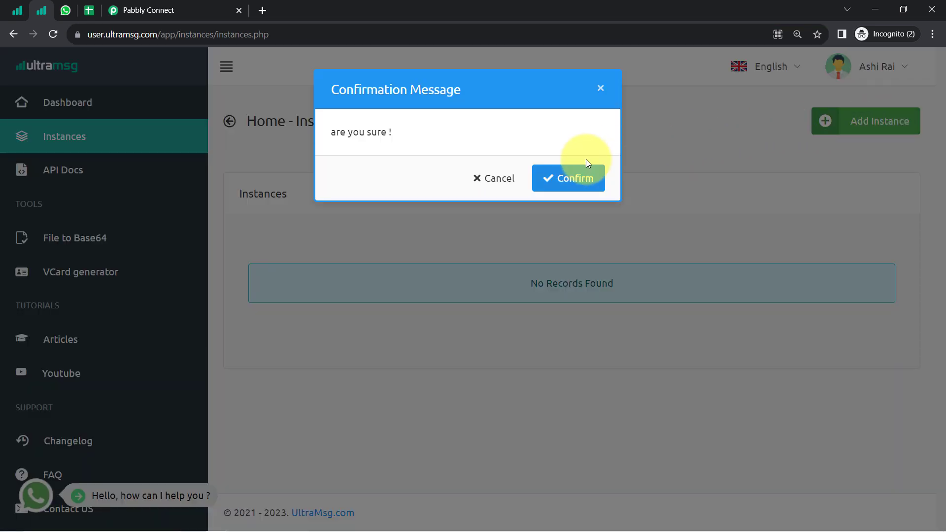
{"action": "left_click_drag", "start_coordinate": [335, 133], "coordinate": [395, 130]}
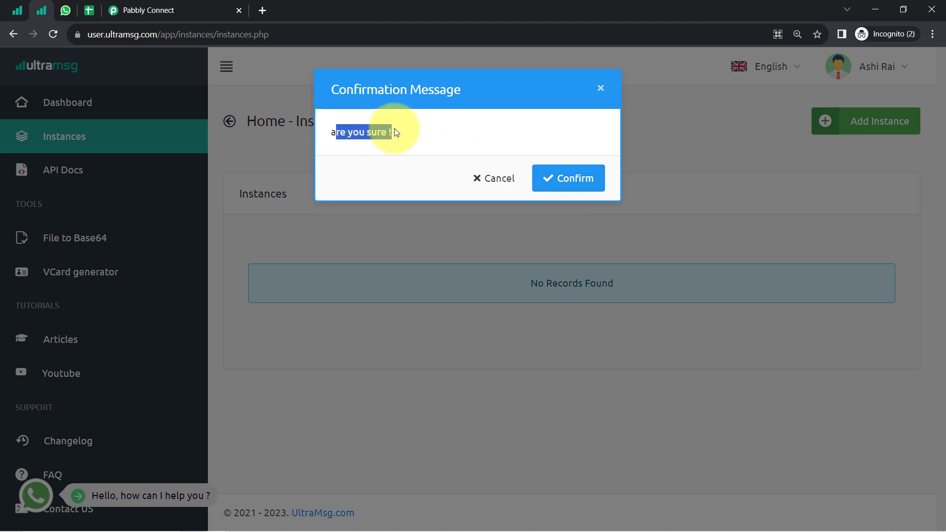
{"action": "left_click", "coordinate": [570, 180]}
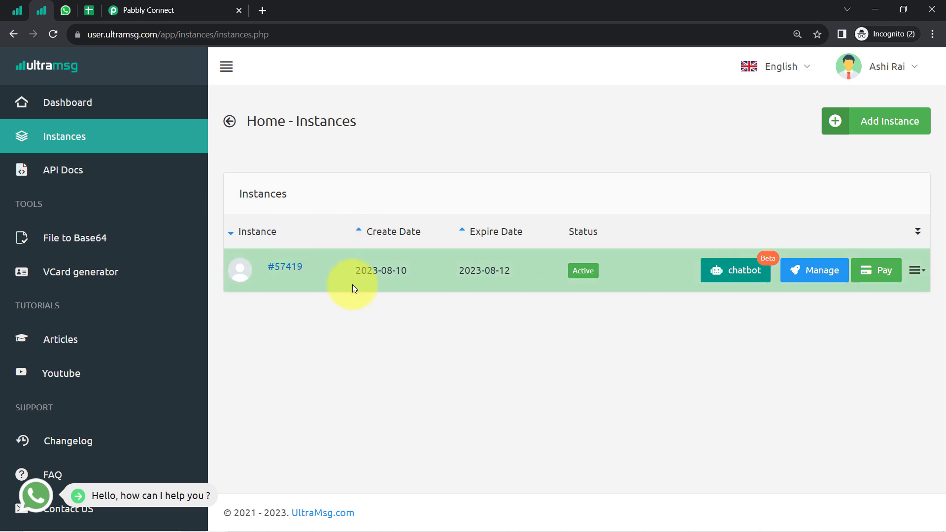
Step: Open the new Ultramsg instance, authorize it by linking WhatsApp with the QR code, and review its demo message limit
{"action": "left_click", "coordinate": [289, 269]}
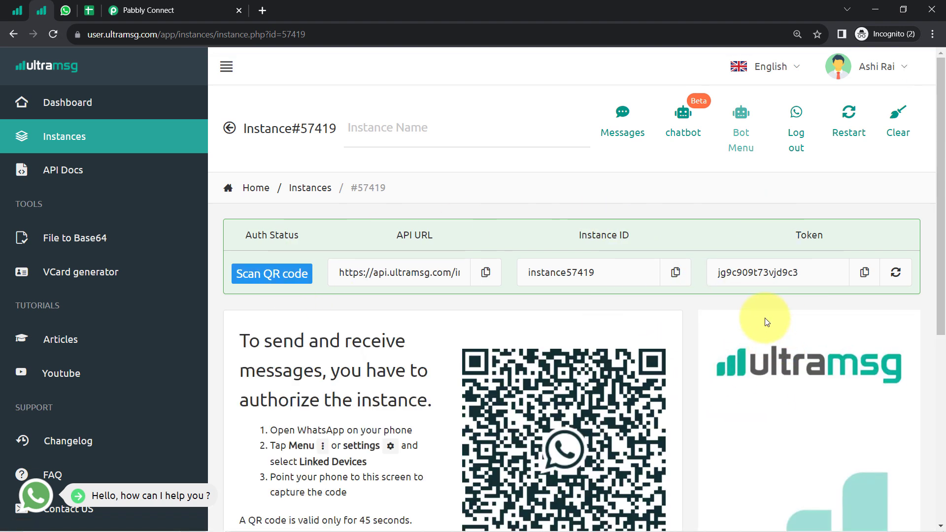
{"action": "scroll", "coordinate": [564, 335], "scroll_direction": "down", "scroll_amount": 3}
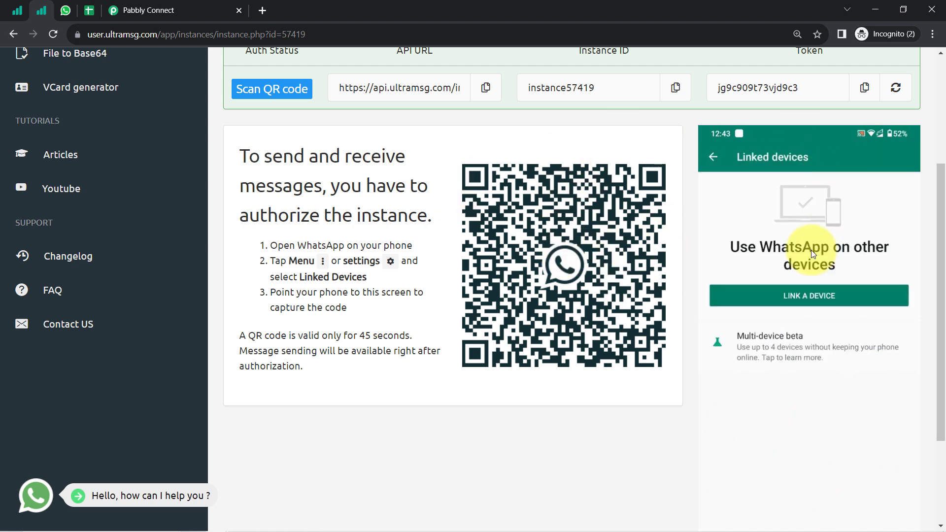
{"action": "left_click", "coordinate": [793, 295]}
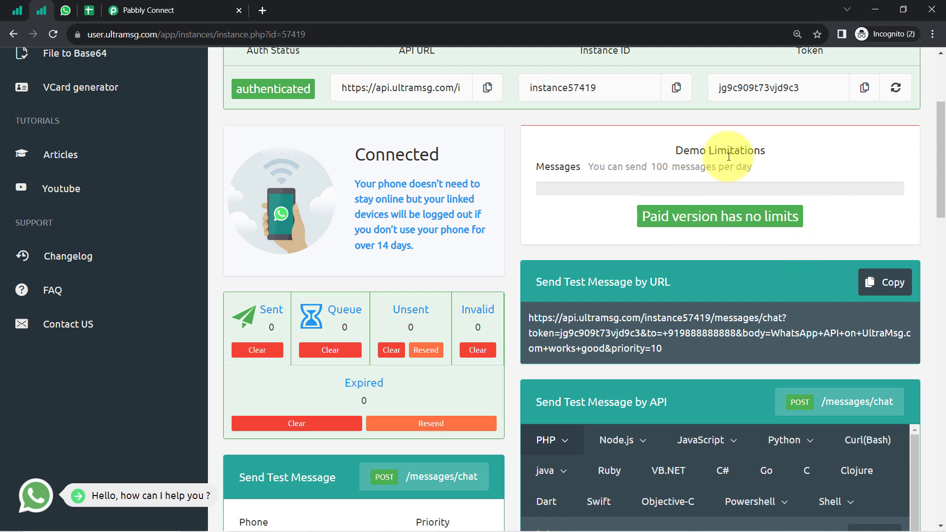
{"action": "left_click_drag", "start_coordinate": [599, 168], "coordinate": [735, 165]}
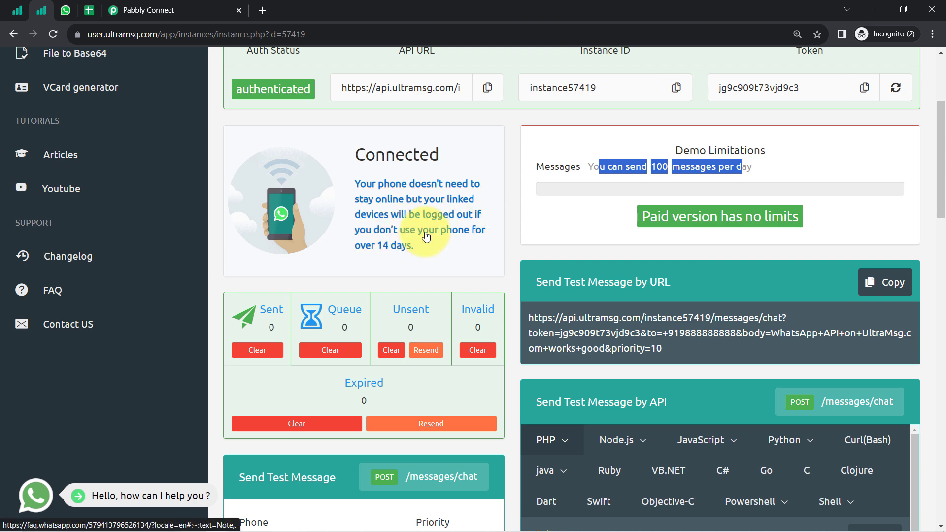
{"action": "scroll", "coordinate": [406, 283], "scroll_direction": "down", "scroll_amount": 2}
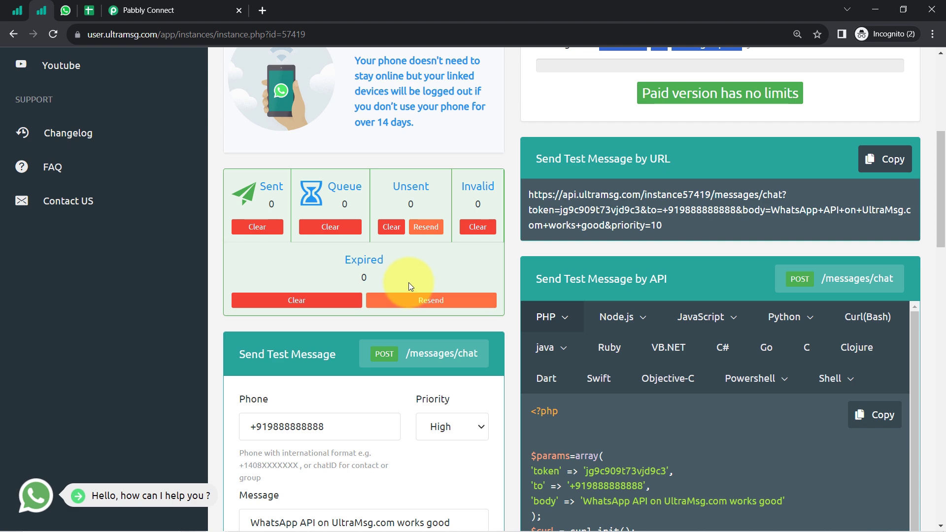
{"action": "scroll", "coordinate": [409, 282], "scroll_direction": "up", "scroll_amount": 6}
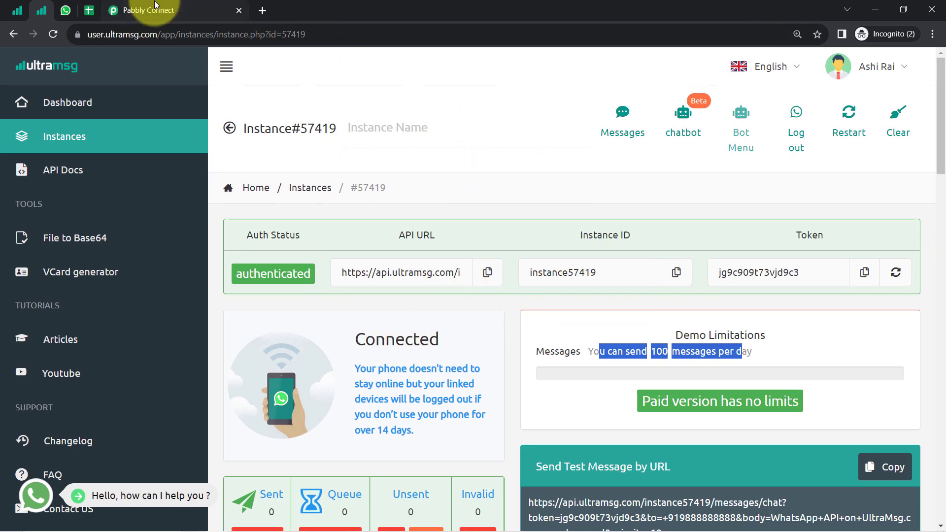
Step: Copy the instance ID from Ultramsg into the Instance ID field of the new Pabbly Connect connection
{"action": "left_click", "coordinate": [169, 10]}
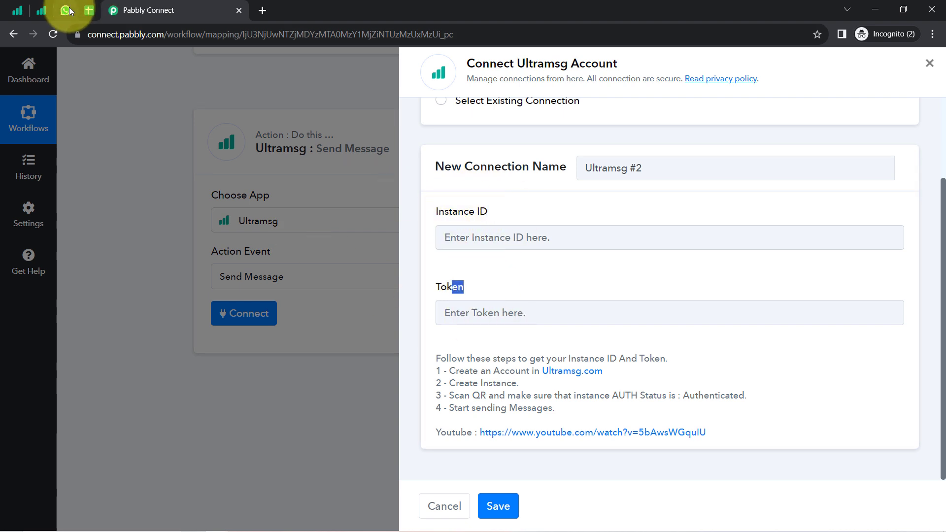
{"action": "left_click", "coordinate": [44, 10]}
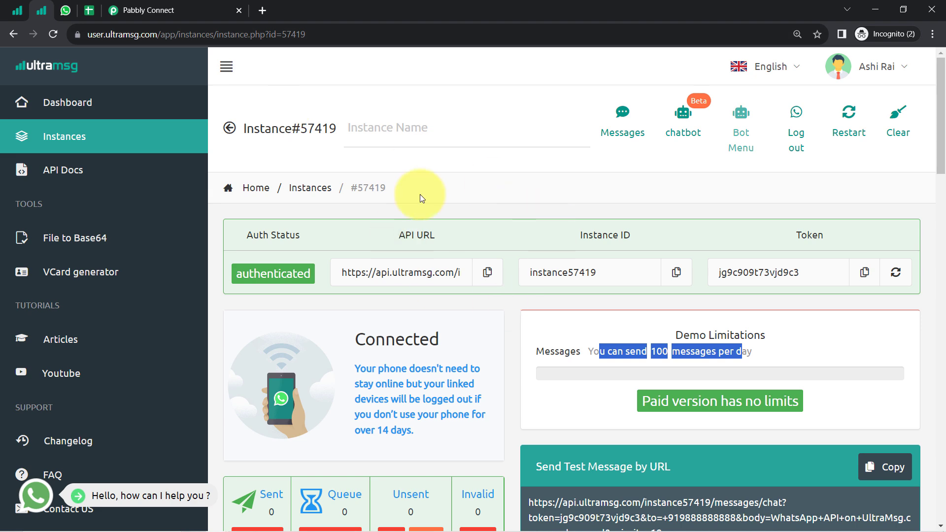
{"action": "left_click", "coordinate": [676, 273]}
{"action": "left_click", "coordinate": [156, 11]}
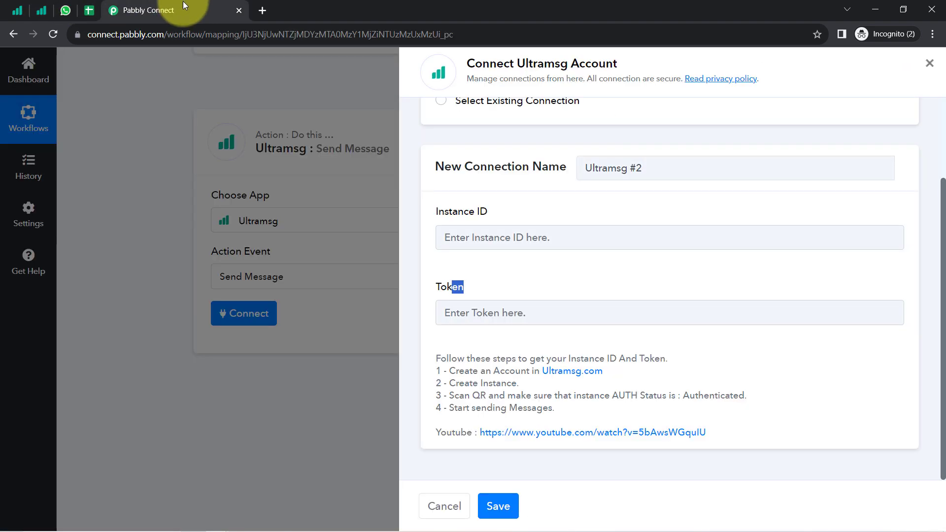
{"action": "left_click", "coordinate": [466, 236]}
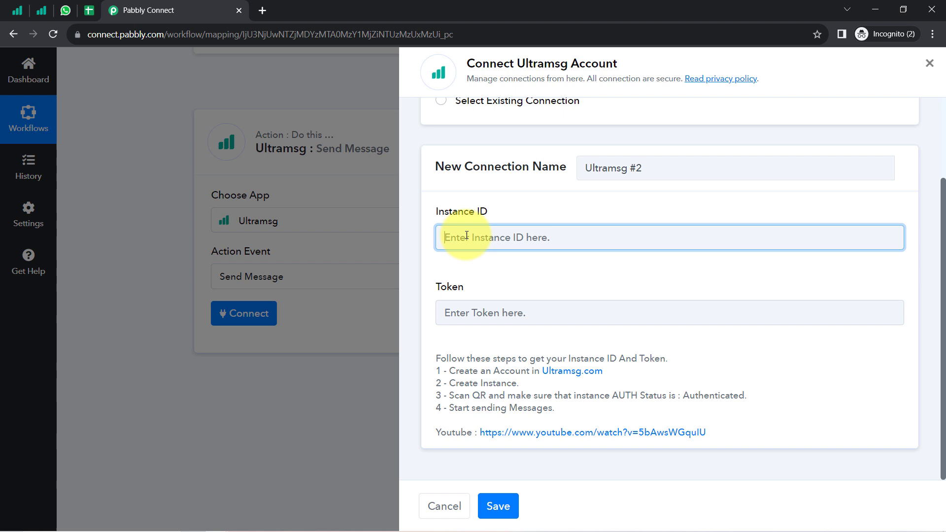
Step: Copy the instance's token from Ultramsg into the connection's Token field and save the Ultramsg connection
{"action": "left_click", "coordinate": [50, 3]}
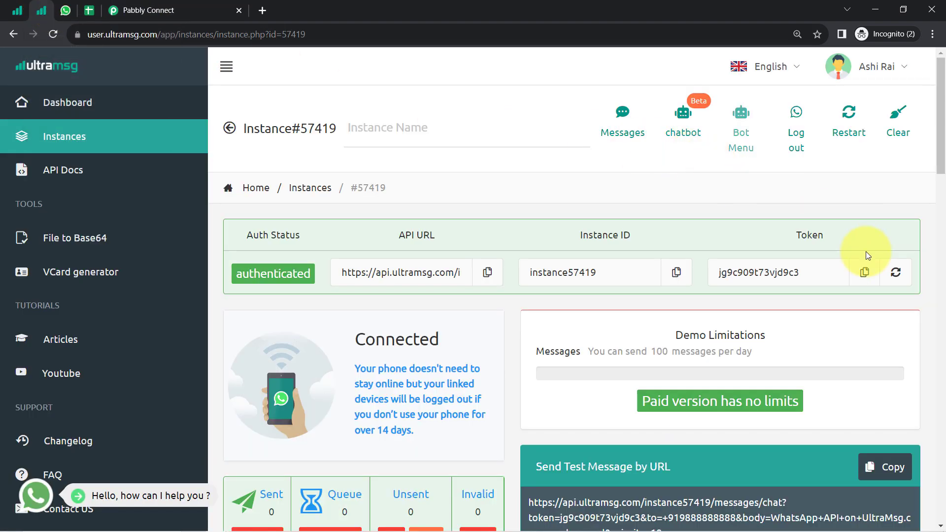
{"action": "left_click", "coordinate": [867, 272]}
{"action": "left_click", "coordinate": [143, 10]}
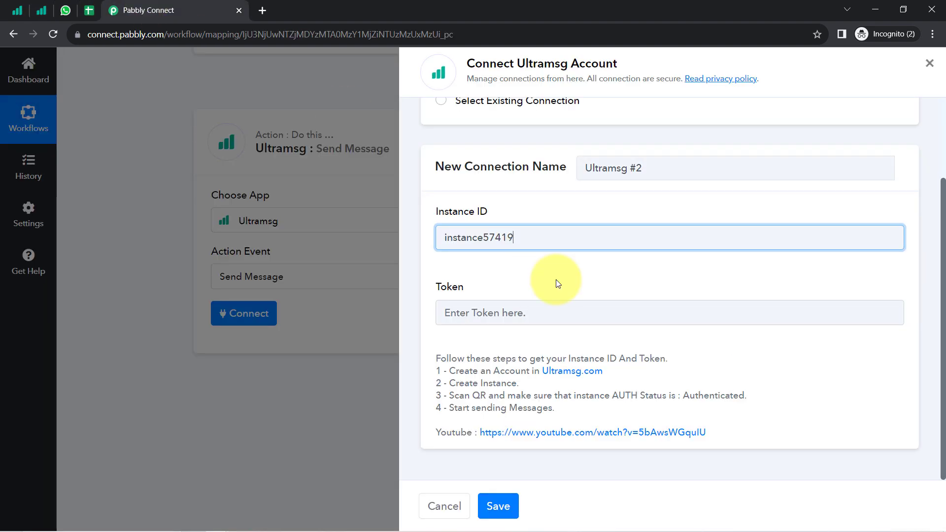
{"action": "left_click", "coordinate": [508, 302]}
{"action": "key", "text": "ctrl+v"}
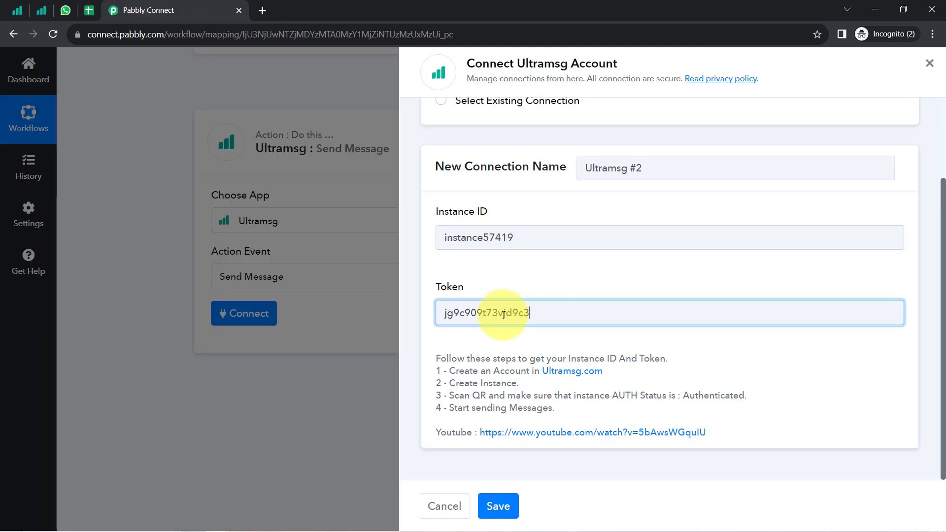
{"action": "left_click", "coordinate": [509, 506]}
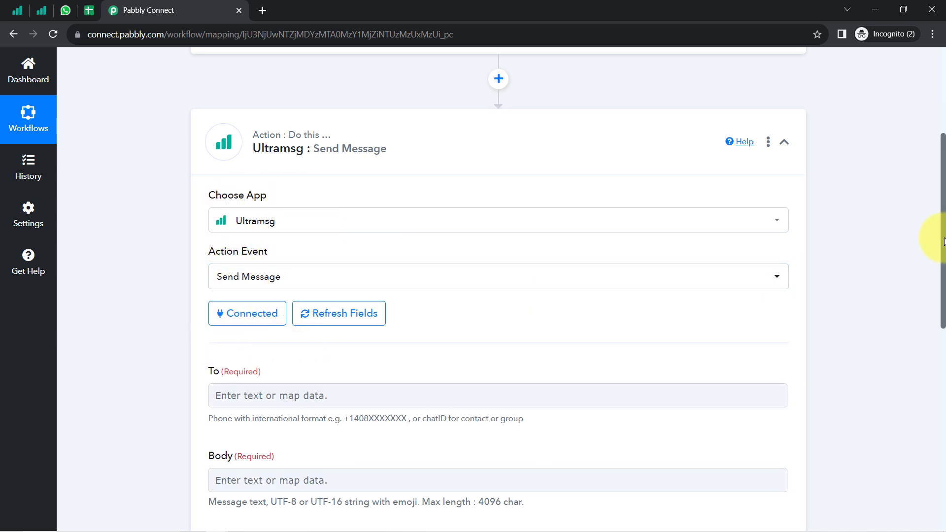
Step: Review the Send Message action's To, Body and Priority fields and check the customer spreadsheet's columns
{"action": "left_click_drag", "start_coordinate": [944, 240], "coordinate": [943, 321]}
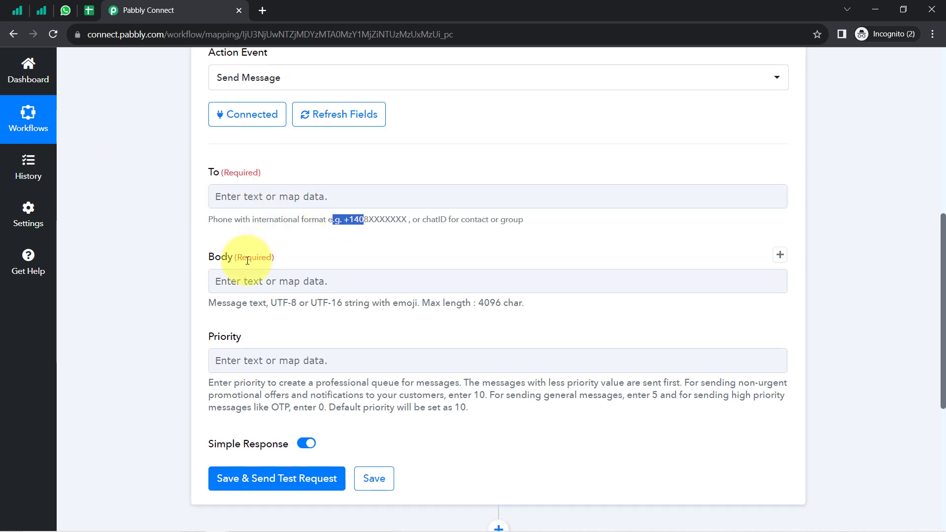
{"action": "left_click_drag", "start_coordinate": [215, 257], "coordinate": [235, 258]}
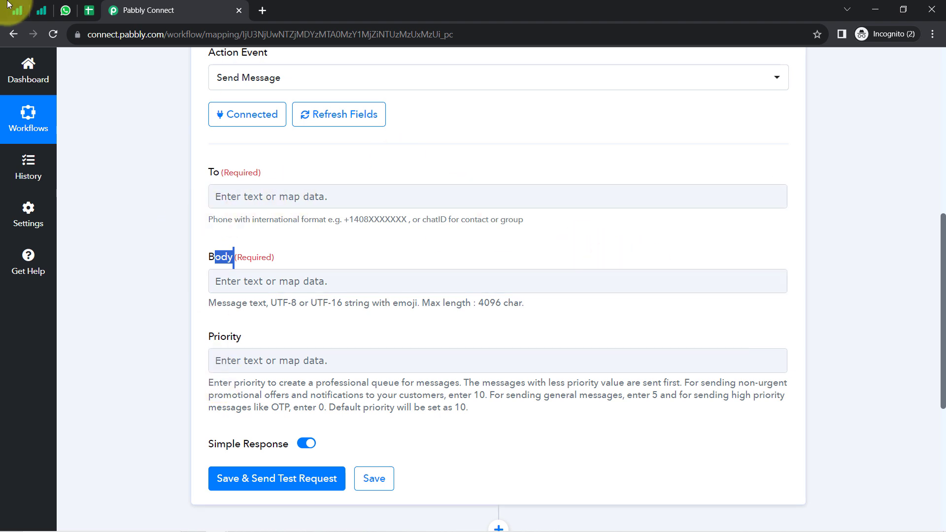
{"action": "left_click", "coordinate": [89, 10]}
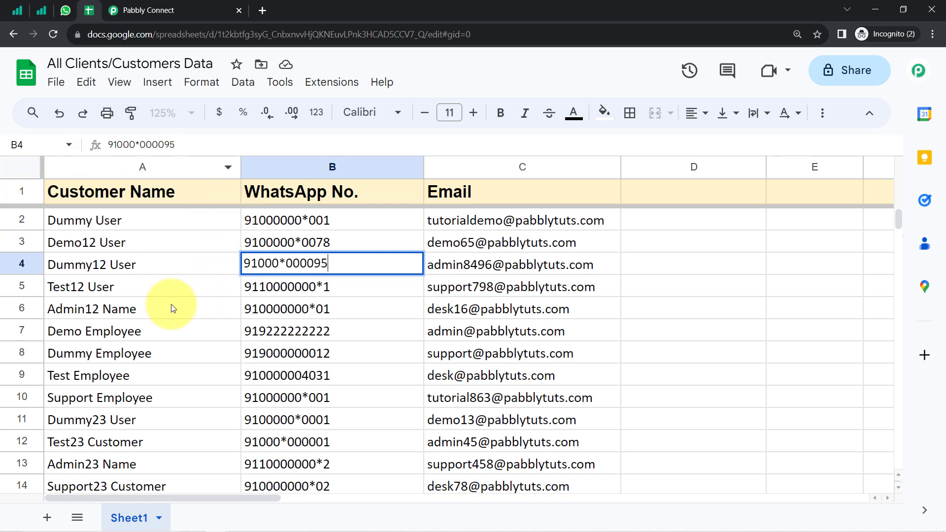
{"action": "left_click", "coordinate": [172, 7]}
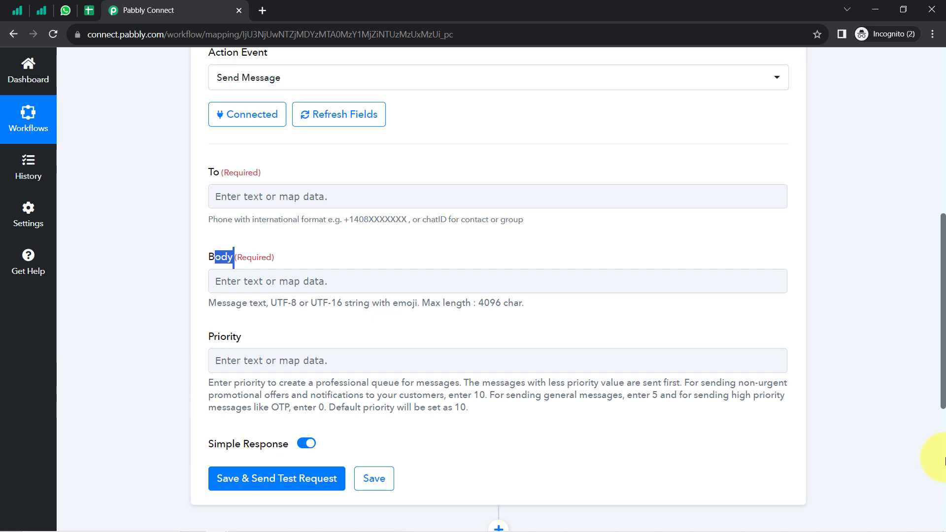
Step: Check the WhatsApp number captured by the Google Sheets trigger and map the WhatsApp No. field into the Send Message action's To field
{"action": "left_click_drag", "start_coordinate": [942, 390], "coordinate": [912, 221]}
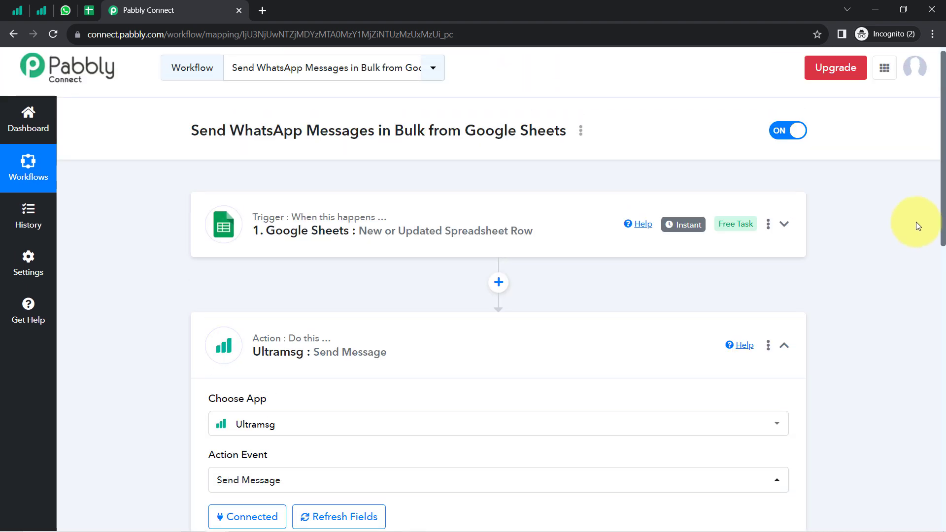
{"action": "left_click", "coordinate": [497, 244]}
{"action": "scroll", "coordinate": [497, 244], "scroll_direction": "down", "scroll_amount": 12}
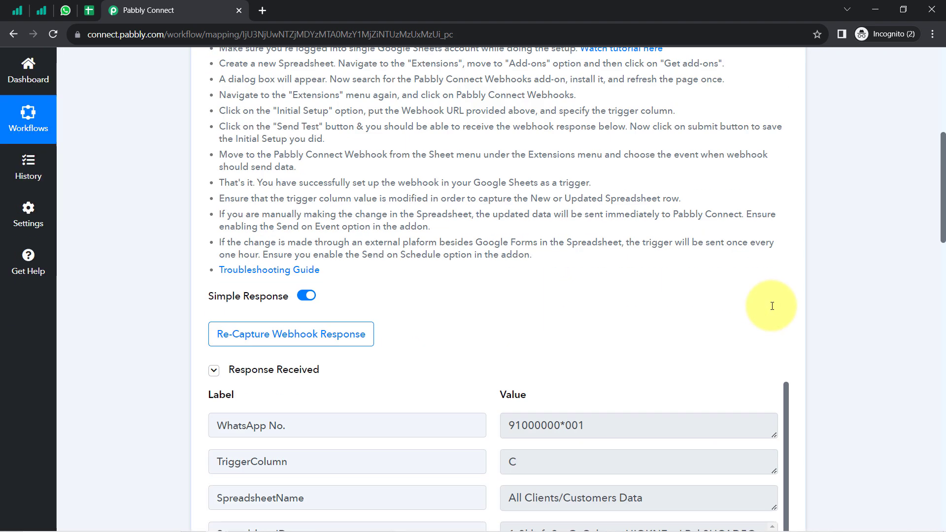
{"action": "left_click_drag", "start_coordinate": [580, 242], "coordinate": [498, 220]}
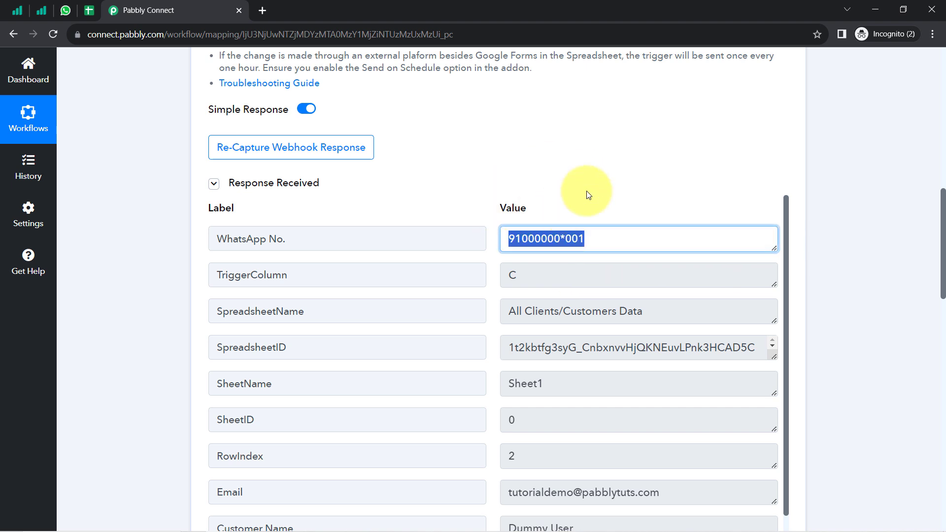
{"action": "left_click_drag", "start_coordinate": [942, 208], "coordinate": [943, 363]}
{"action": "left_click", "coordinate": [229, 189]}
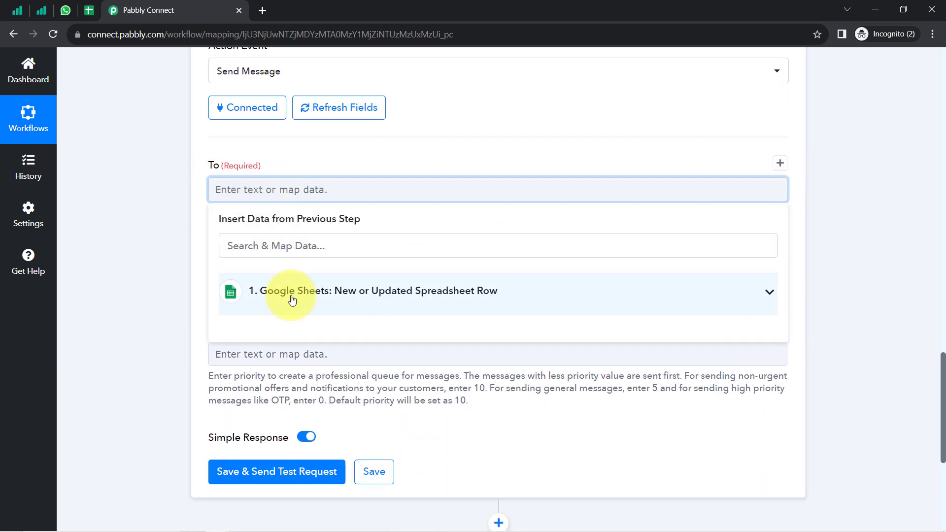
{"action": "left_click", "coordinate": [285, 303]}
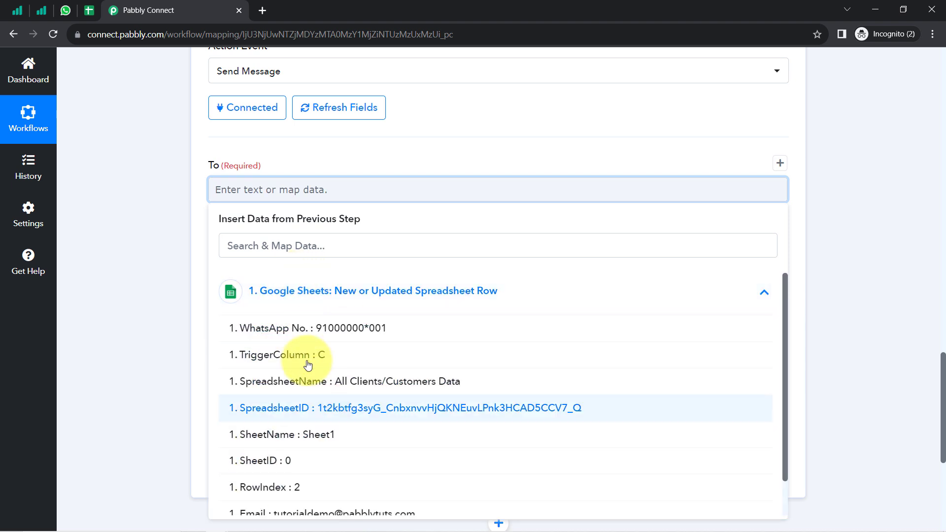
{"action": "left_click", "coordinate": [299, 328]}
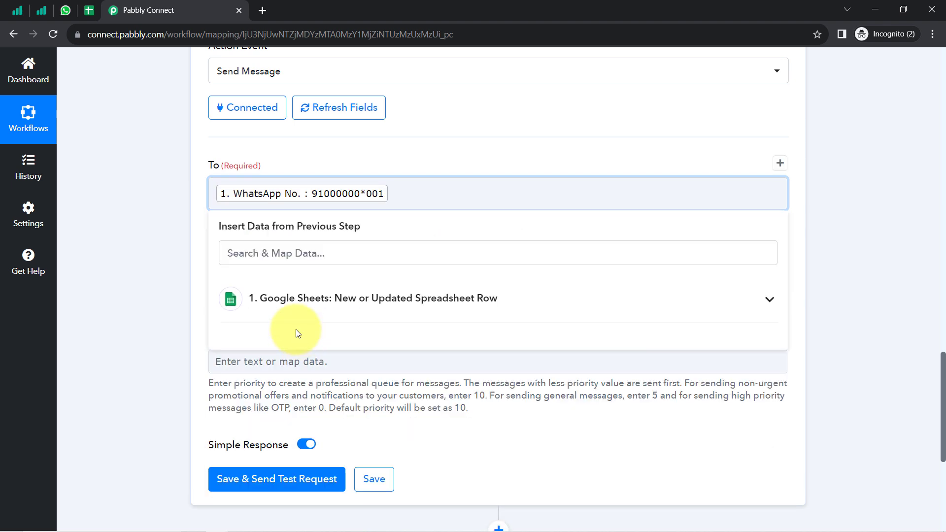
{"action": "left_click", "coordinate": [173, 217]}
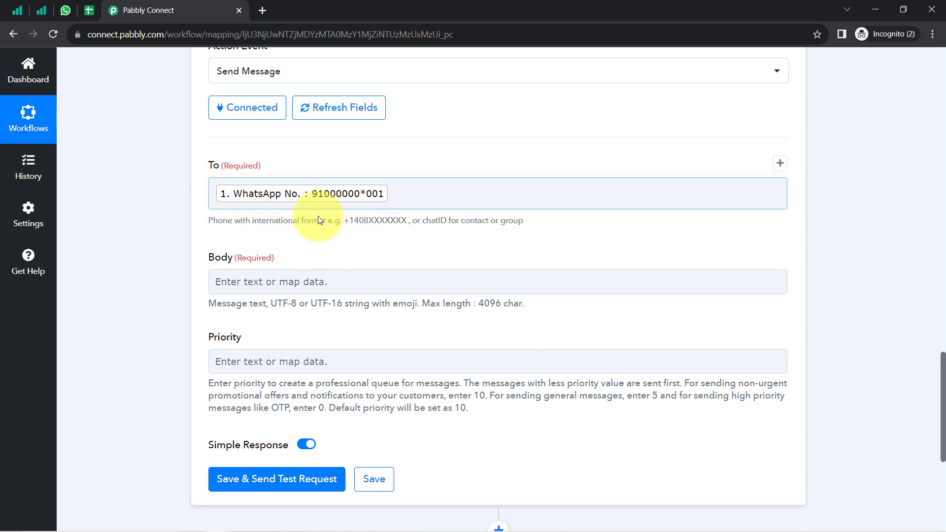
Step: Add a plus sign before the mapped WhatsApp number in the To field to match the international phone format
{"action": "left_click_drag", "start_coordinate": [343, 225], "coordinate": [394, 220]}
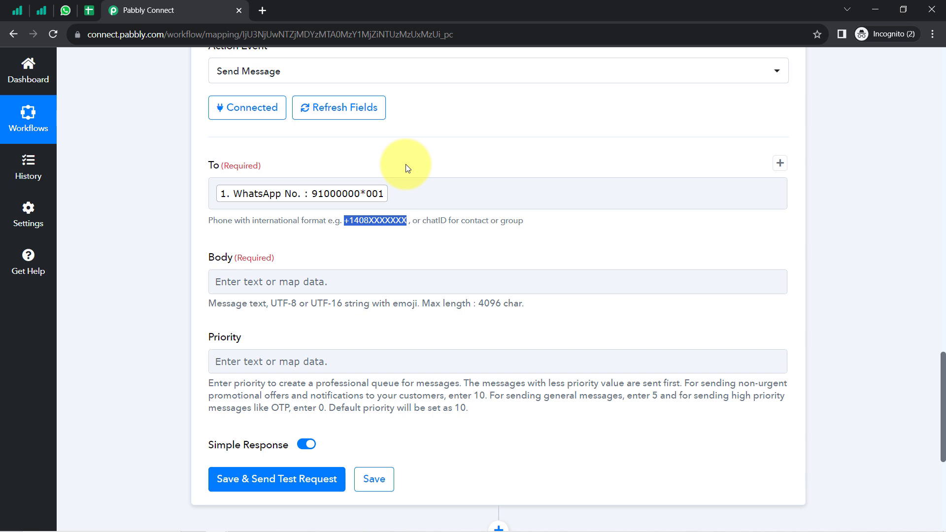
{"action": "left_click", "coordinate": [216, 193]}
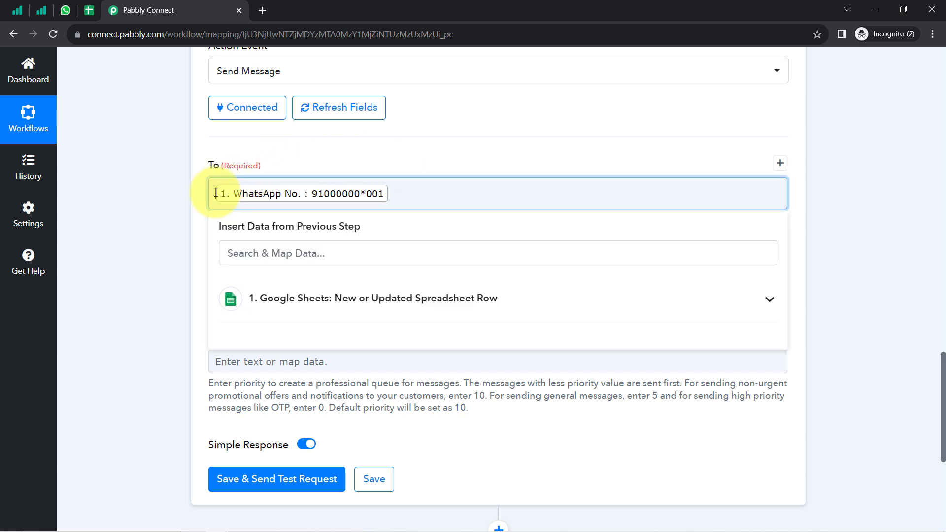
{"action": "type", "text": "+"}
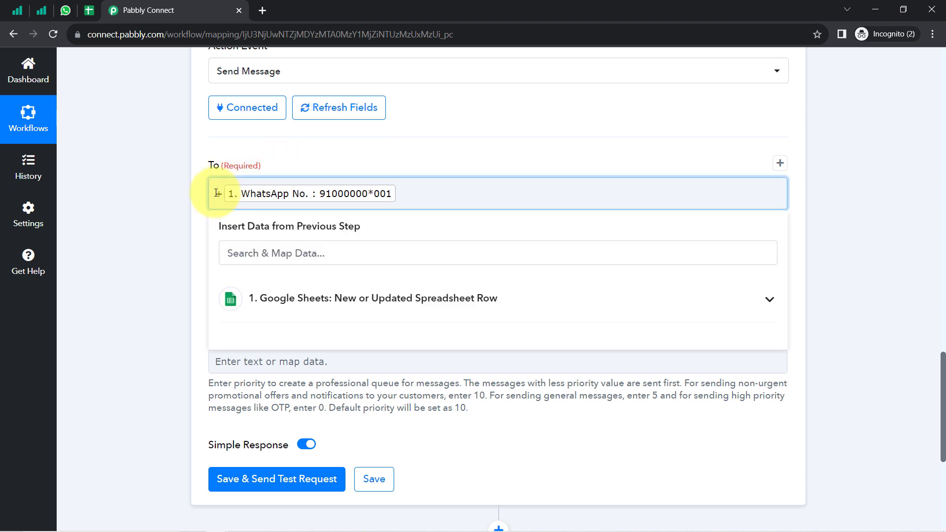
{"action": "left_click", "coordinate": [179, 226]}
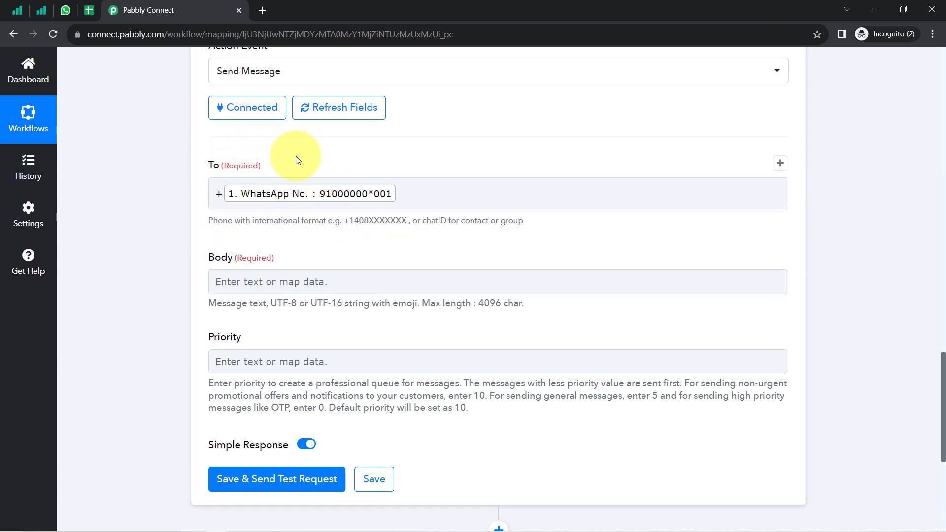
Step: Compare the WhatsApp No. column in the customer spreadsheet with the international format described under the To field
{"action": "left_click", "coordinate": [90, 11]}
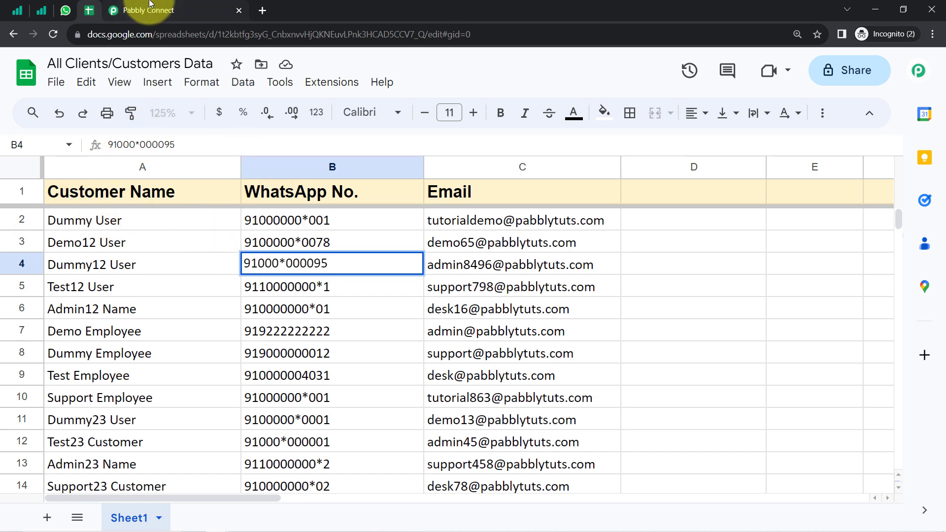
{"action": "left_click", "coordinate": [130, 9]}
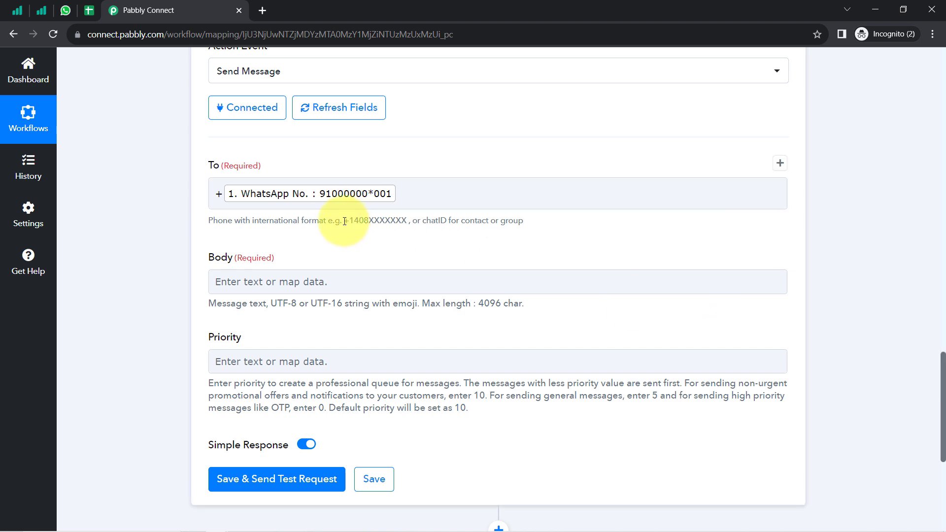
{"action": "left_click_drag", "start_coordinate": [345, 221], "coordinate": [380, 221]}
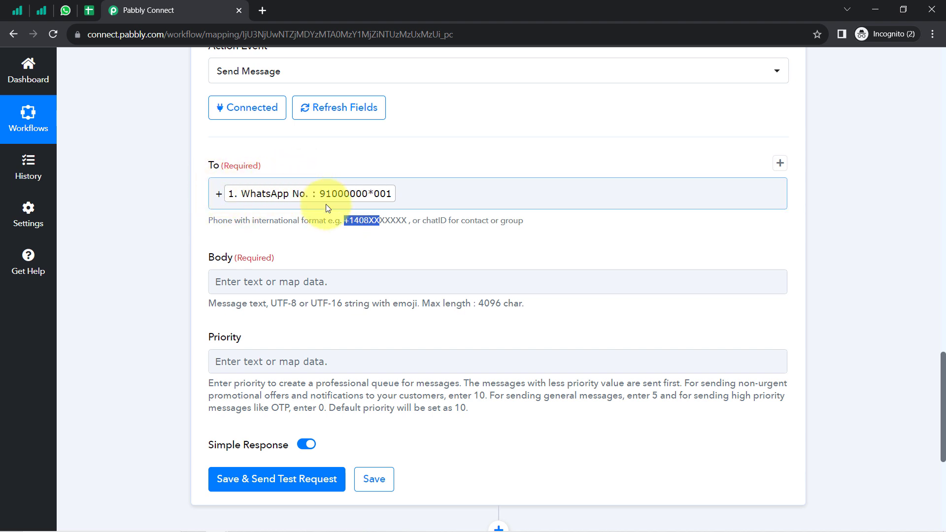
{"action": "left_click", "coordinate": [169, 258]}
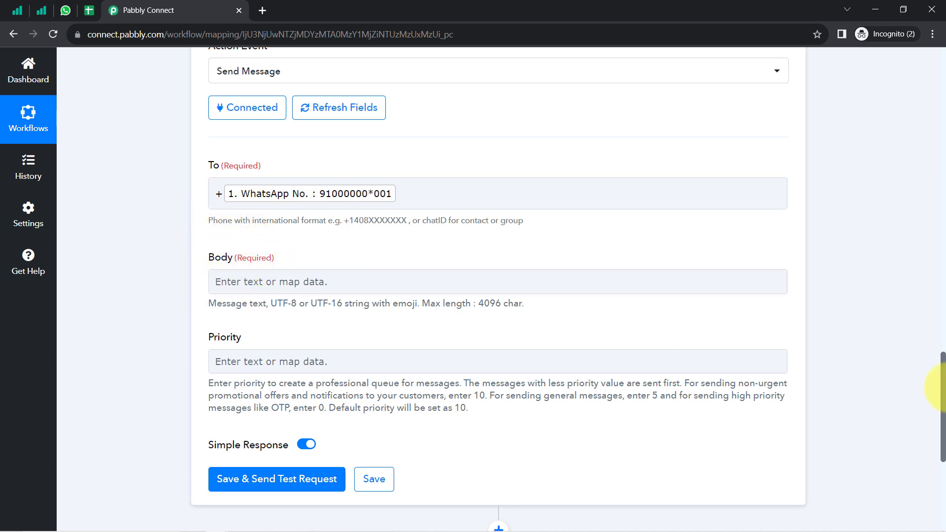
Step: Copy the whole restaurant branch announcement, from the Hello greeting to ABC Restaurant Team, from Notepad into the Body field
{"action": "scroll", "coordinate": [936, 385], "scroll_direction": "down", "scroll_amount": 2}
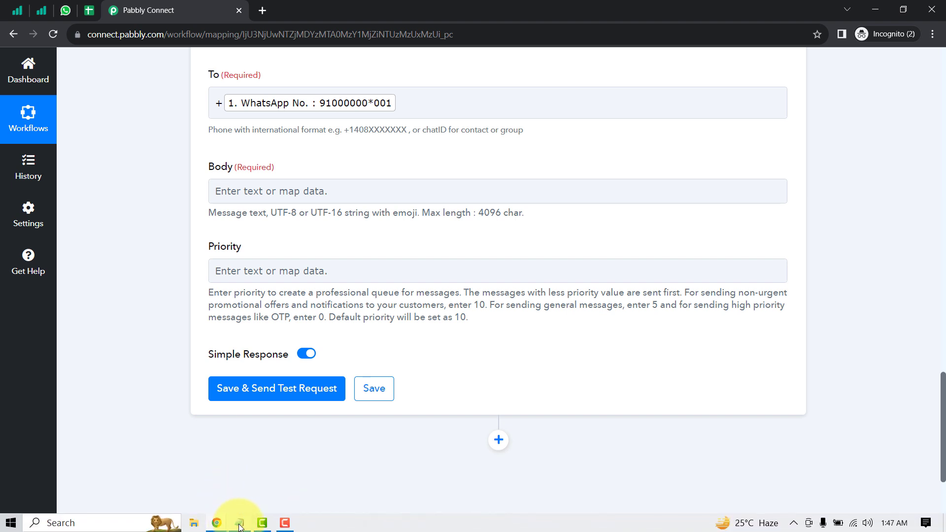
{"action": "left_click", "coordinate": [239, 523]}
{"action": "left_click_drag", "start_coordinate": [295, 327], "coordinate": [170, 303]}
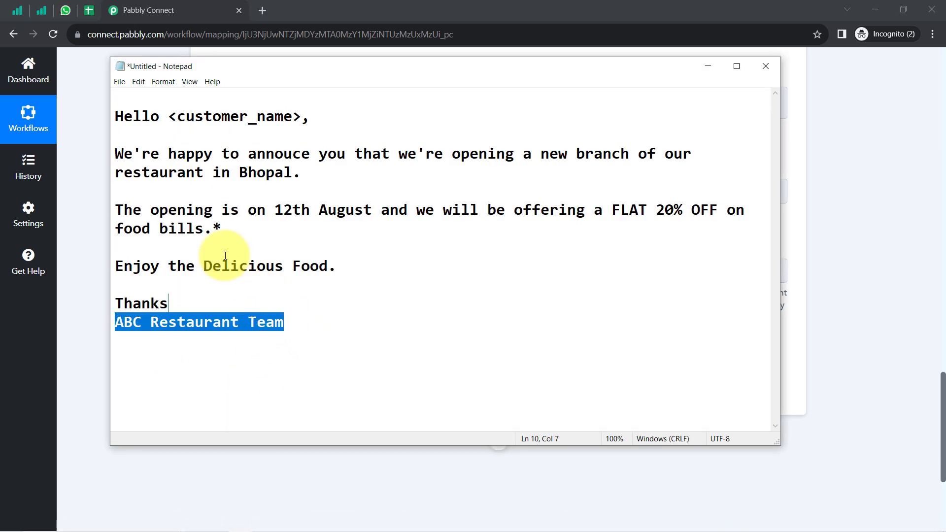
{"action": "left_click_drag", "start_coordinate": [225, 256], "coordinate": [115, 122]}
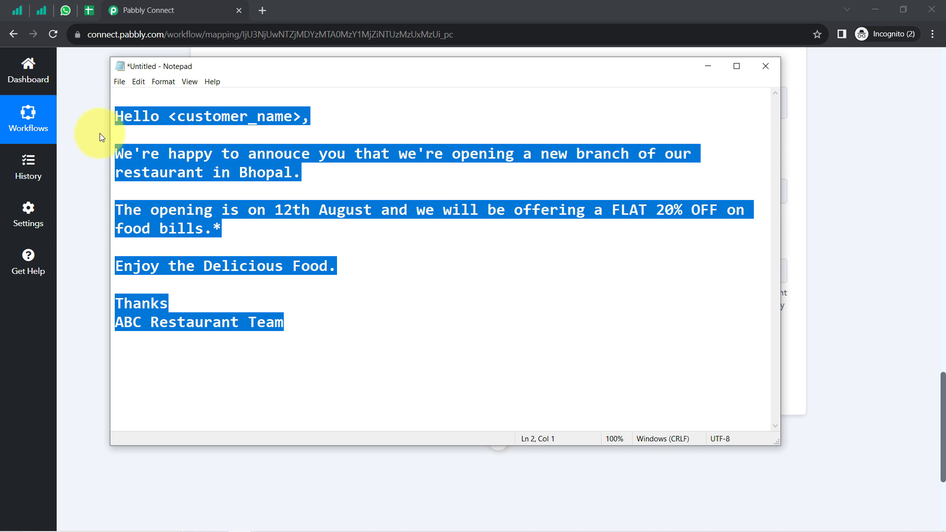
{"action": "left_click", "coordinate": [72, 154]}
{"action": "left_click", "coordinate": [224, 194]}
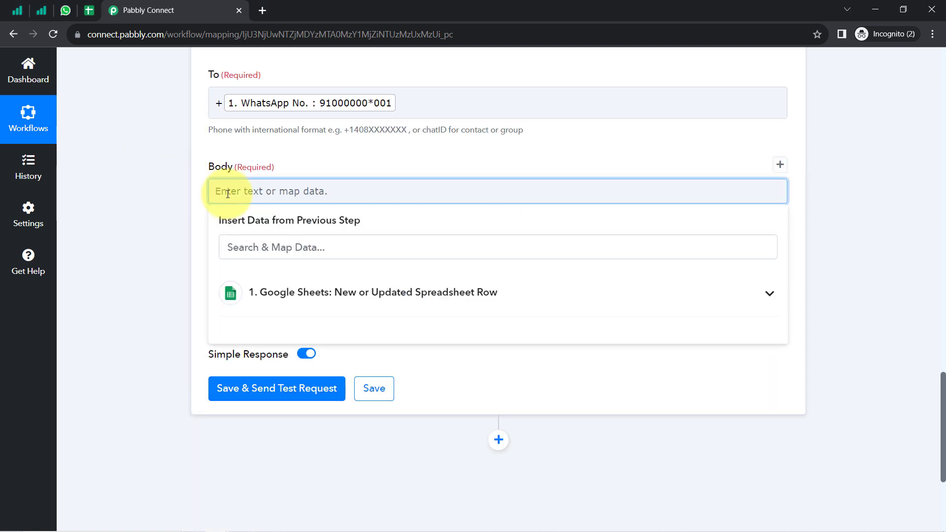
{"action": "type", "text": "Hello <customer_name>,We're happy to annouce you that we're opening a new branch of our restaurant in Bhopal.The opening is on 12th August and we will be offering a FLAT 20% OFF on food bills.*Enjoy the Delicious Food.Thanks ABC Restaurant Team"}
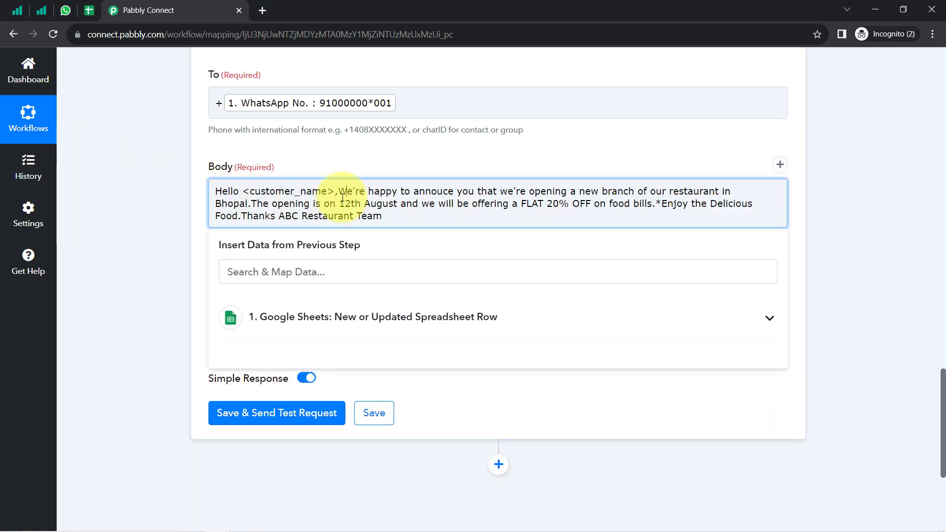
Step: Separate the Body message's greeting, announcement, offer, closing and Thanks with blank lines, and put ABC Restaurant Team on its own line
{"action": "key", "text": "Return"}
{"action": "key", "text": "Return"}
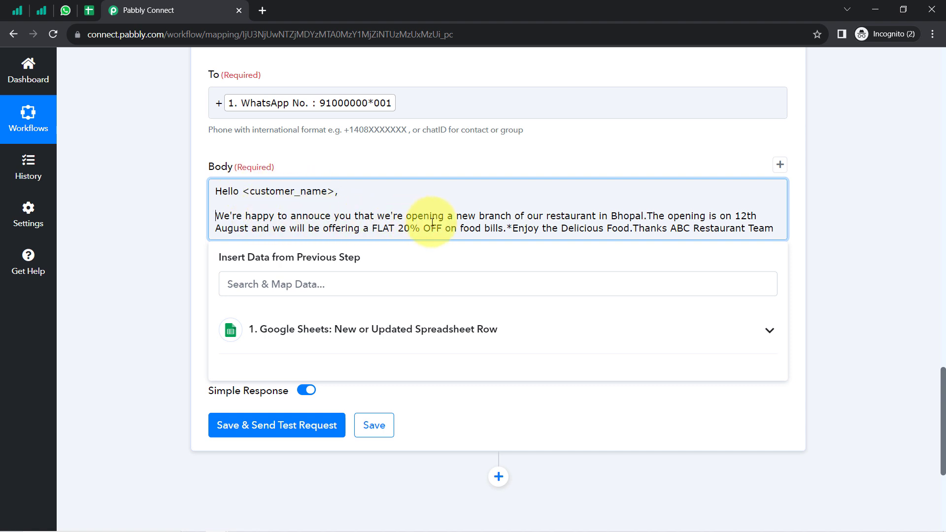
{"action": "left_click", "coordinate": [649, 217]}
{"action": "key", "text": "Return"}
{"action": "key", "text": "Return"}
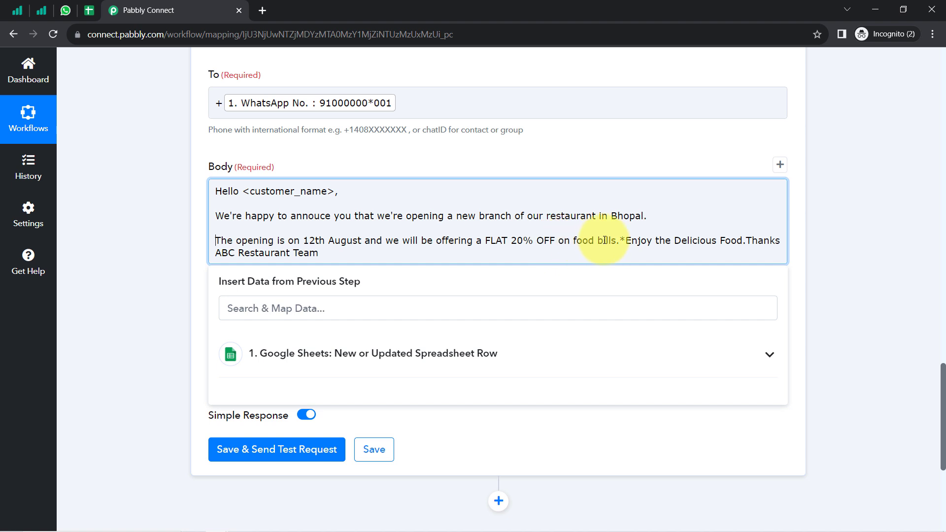
{"action": "left_click", "coordinate": [626, 241]}
{"action": "key", "text": "Return"}
{"action": "key", "text": "Return"}
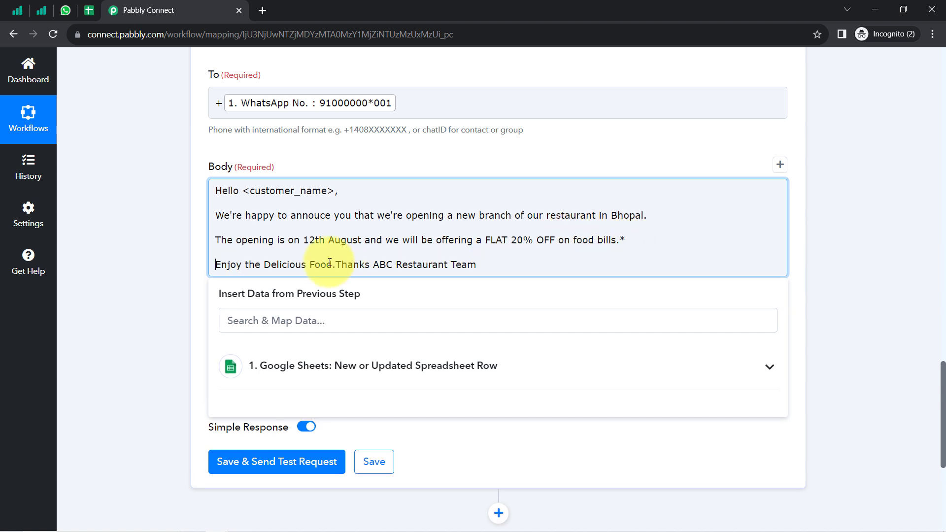
{"action": "left_click", "coordinate": [336, 266]}
{"action": "key", "text": "Return"}
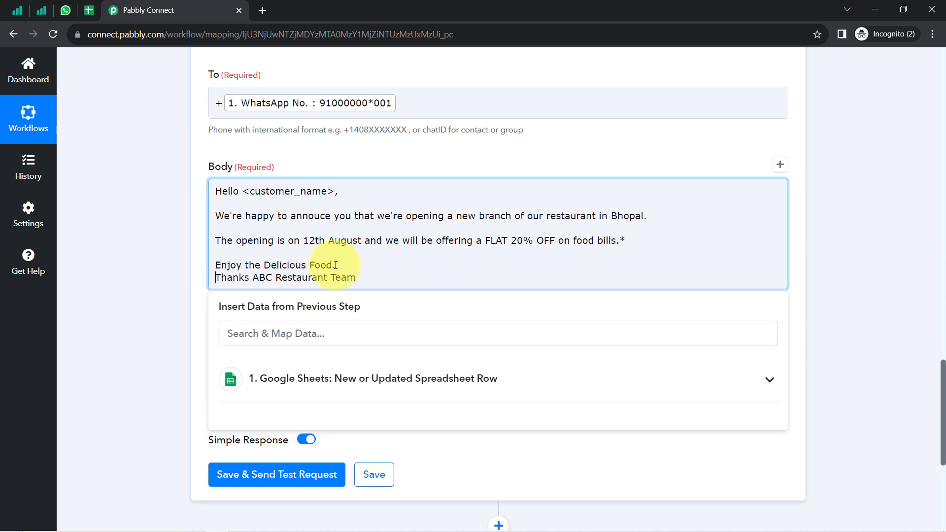
{"action": "key", "text": "Return"}
{"action": "left_click", "coordinate": [254, 292]}
{"action": "key", "text": "Return"}
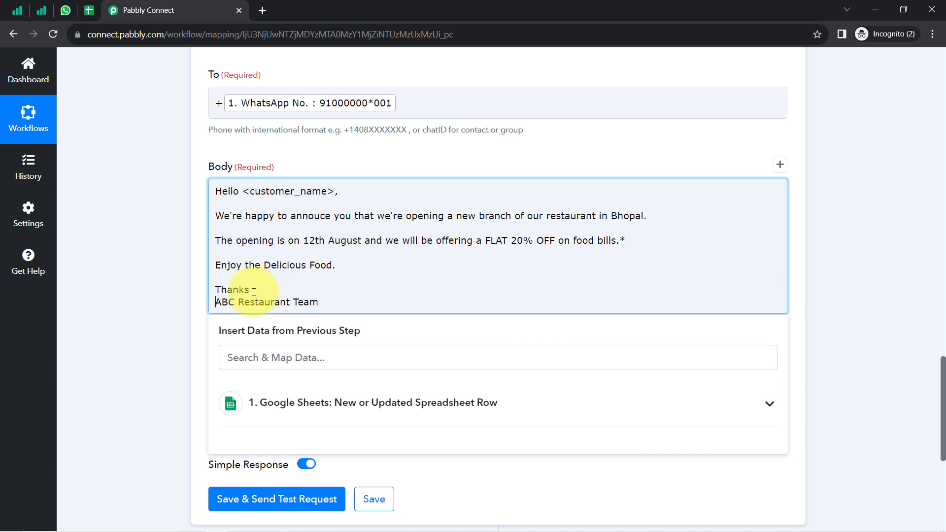
Step: Replace the <customer_name> placeholder in the Body greeting with the Customer Name field mapped from the Google Sheets trigger
{"action": "left_click_drag", "start_coordinate": [243, 194], "coordinate": [313, 192]}
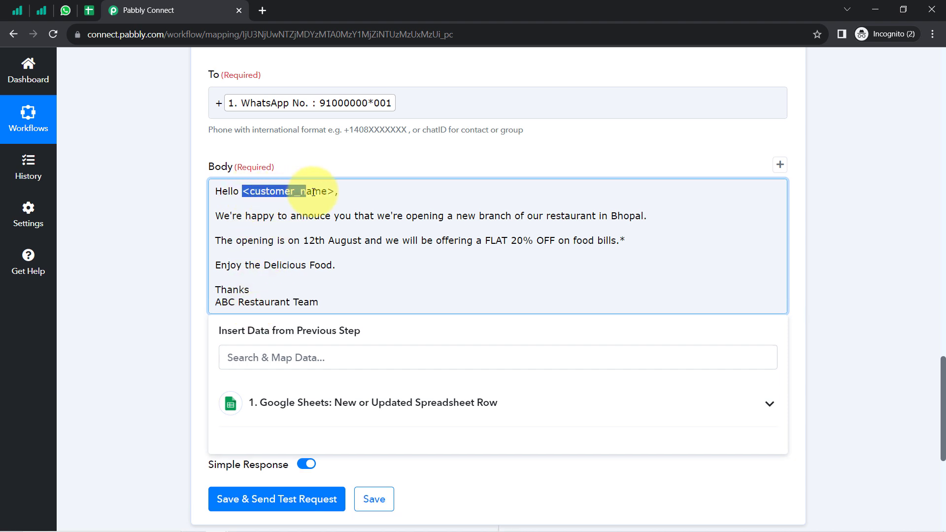
{"action": "key", "text": "BackSpace"}
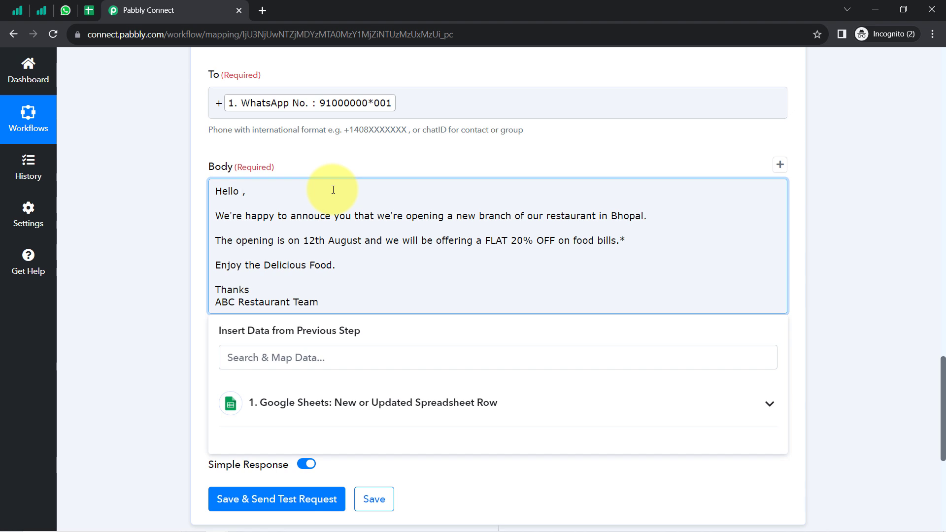
{"action": "left_click", "coordinate": [256, 402]}
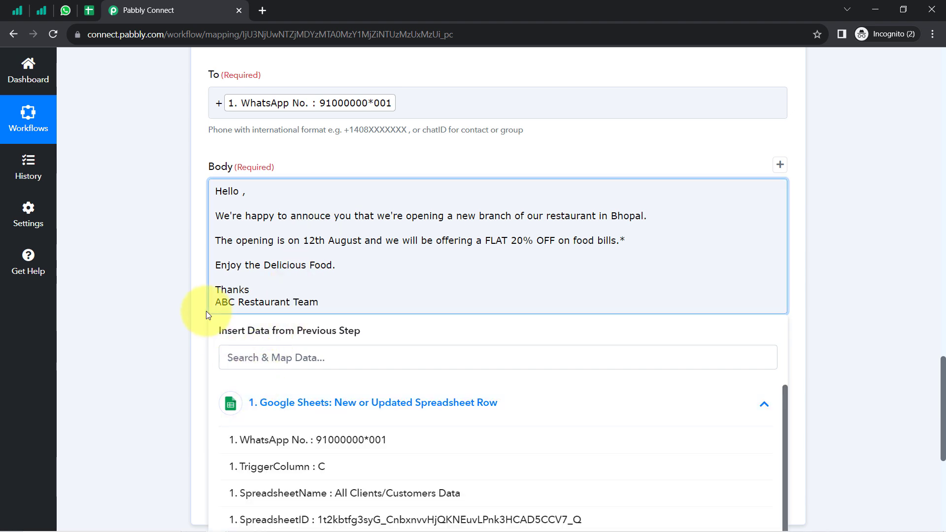
{"action": "scroll", "coordinate": [191, 308], "scroll_direction": "down", "scroll_amount": 2}
{"action": "scroll", "coordinate": [423, 383], "scroll_direction": "up", "scroll_amount": 1}
{"action": "scroll", "coordinate": [430, 392], "scroll_direction": "down", "scroll_amount": 2}
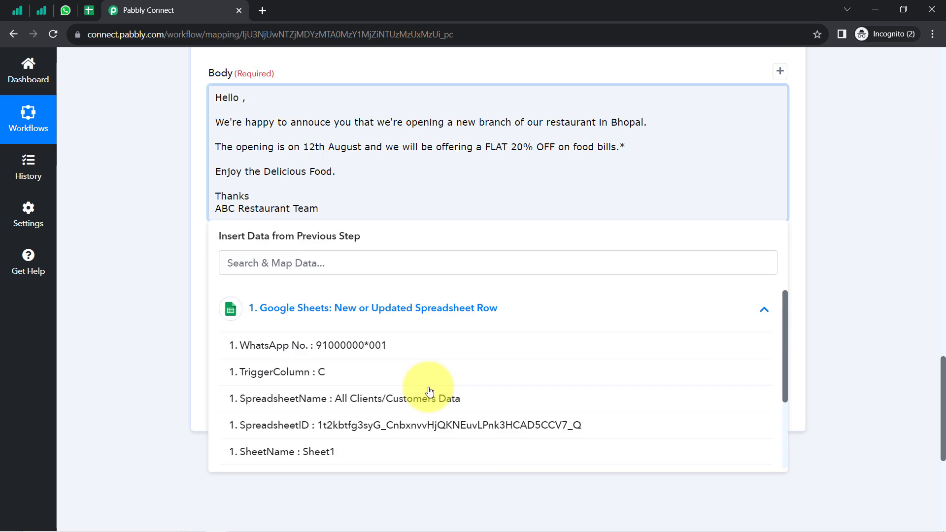
{"action": "scroll", "coordinate": [407, 432], "scroll_direction": "down", "scroll_amount": 3}
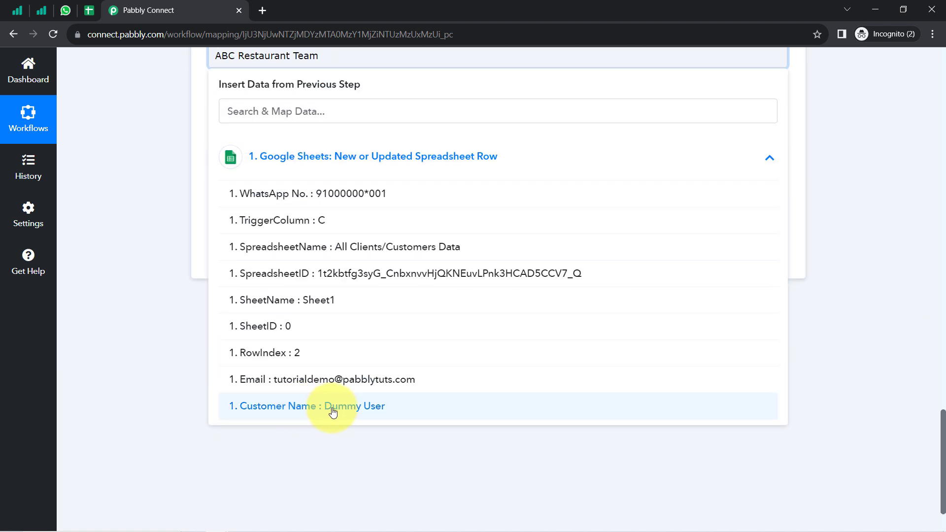
{"action": "left_click", "coordinate": [333, 412]}
{"action": "left_click", "coordinate": [157, 268]}
{"action": "scroll", "coordinate": [157, 267], "scroll_direction": "up", "scroll_amount": 3}
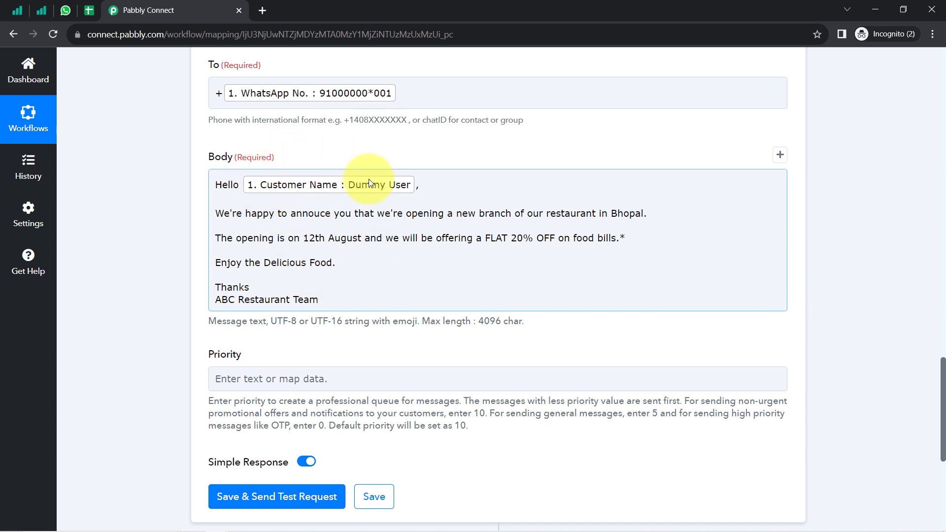
Step: Review the mapped number in the To field and the mapped customer name and message text in the Body field
{"action": "left_click", "coordinate": [356, 98]}
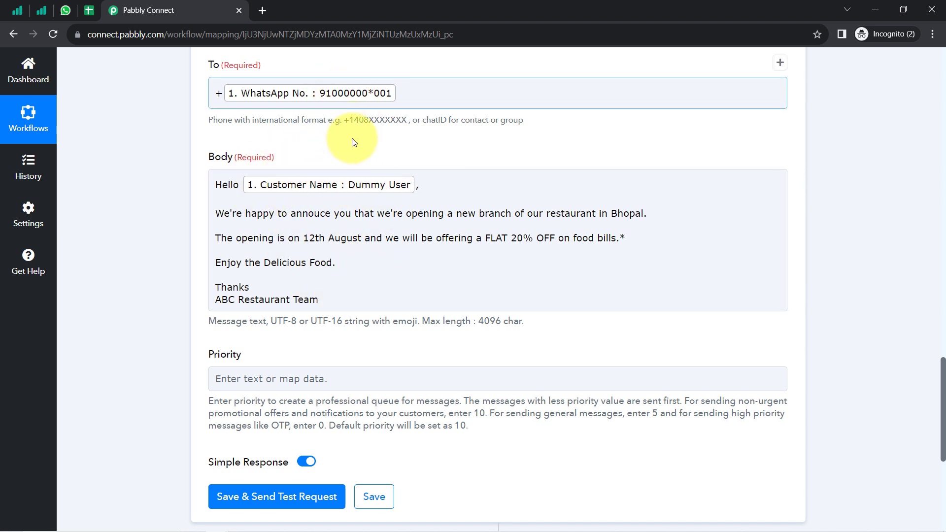
{"action": "left_click", "coordinate": [332, 196]}
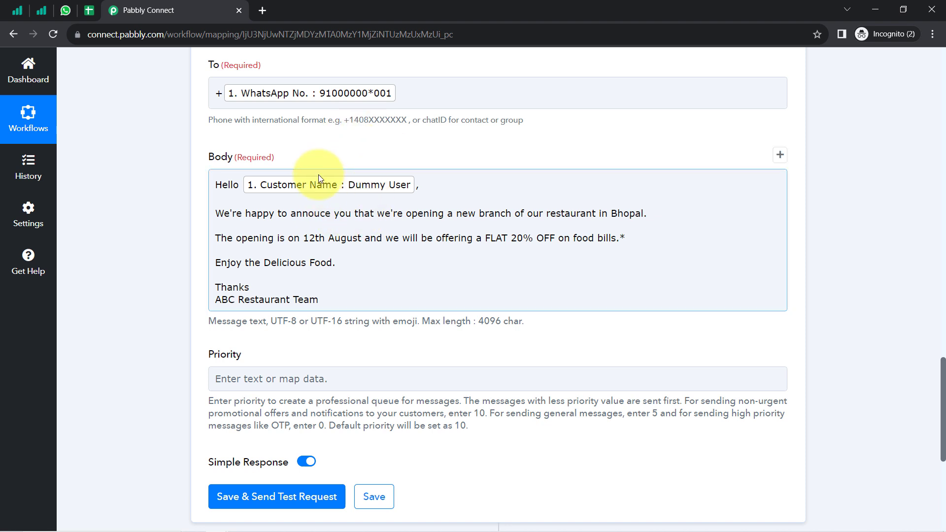
{"action": "left_click", "coordinate": [319, 173]}
{"action": "left_click", "coordinate": [359, 170]}
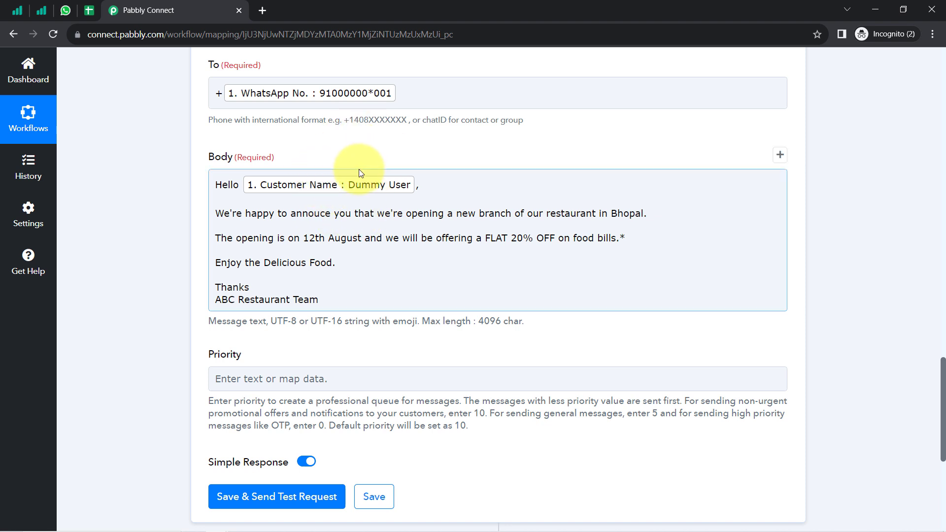
{"action": "left_click_drag", "start_coordinate": [235, 213], "coordinate": [296, 301]}
{"action": "left_click", "coordinate": [264, 265]}
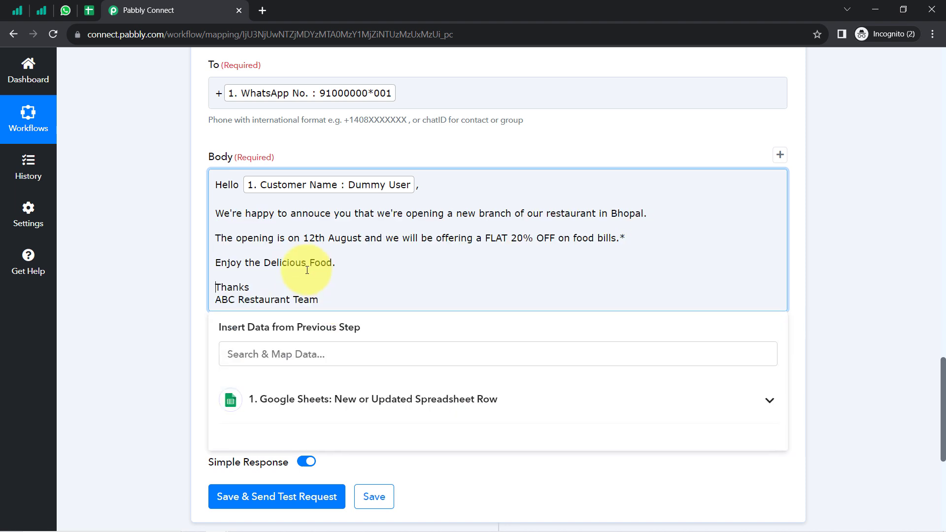
Step: Read the Priority field's guidance on message queue values and set the message priority to 5
{"action": "left_click", "coordinate": [123, 290]}
{"action": "scroll", "coordinate": [152, 239], "scroll_direction": "down", "scroll_amount": 4}
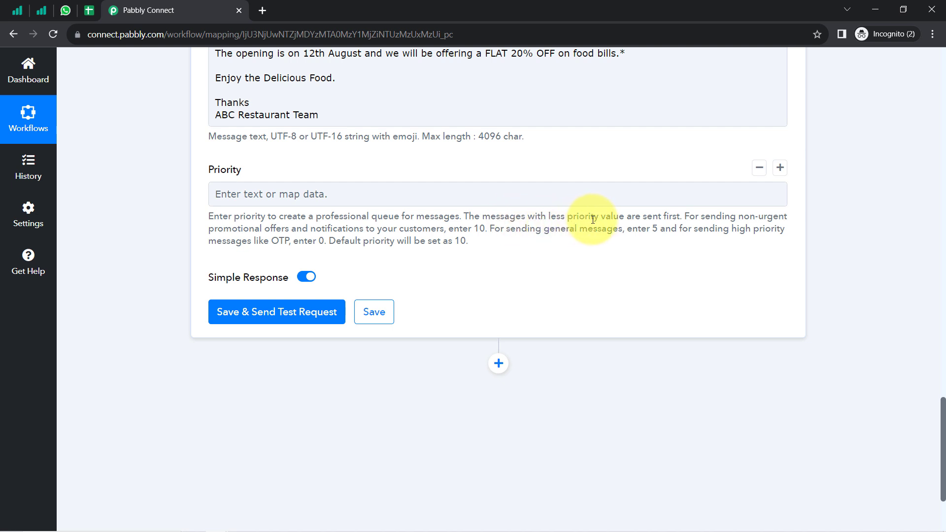
{"action": "left_click_drag", "start_coordinate": [670, 221], "coordinate": [641, 220]}
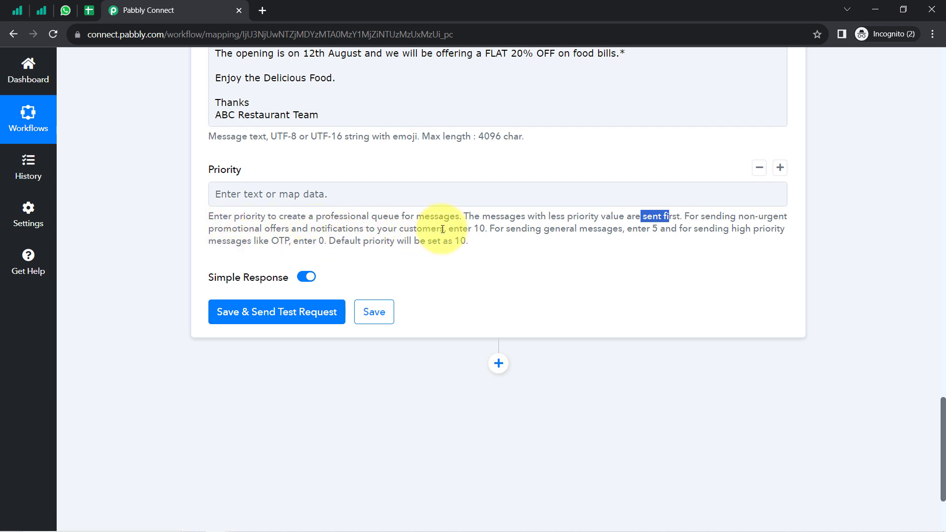
{"action": "left_click_drag", "start_coordinate": [453, 229], "coordinate": [487, 229]}
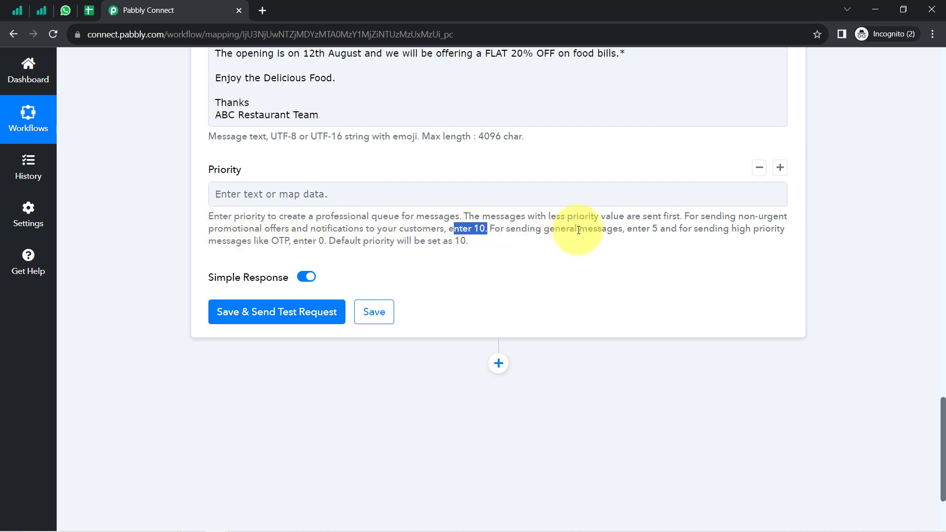
{"action": "left_click", "coordinate": [311, 196]}
{"action": "type", "text": "5"}
{"action": "left_click", "coordinate": [174, 215]}
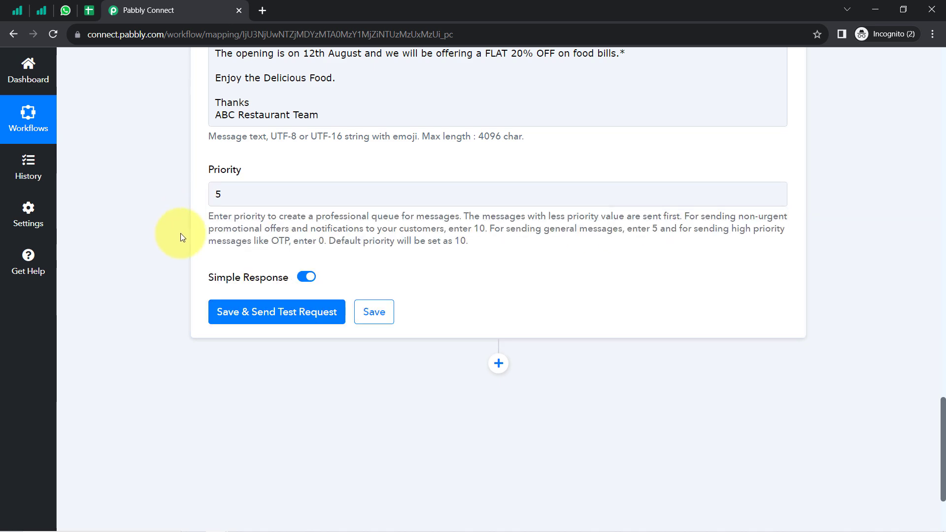
Step: Review the configured Ultramsg Send Message action, then save it and send a test request with the mapped recipient number
{"action": "scroll", "coordinate": [180, 233], "scroll_direction": "up", "scroll_amount": 7}
{"action": "scroll", "coordinate": [181, 234], "scroll_direction": "up", "scroll_amount": 4}
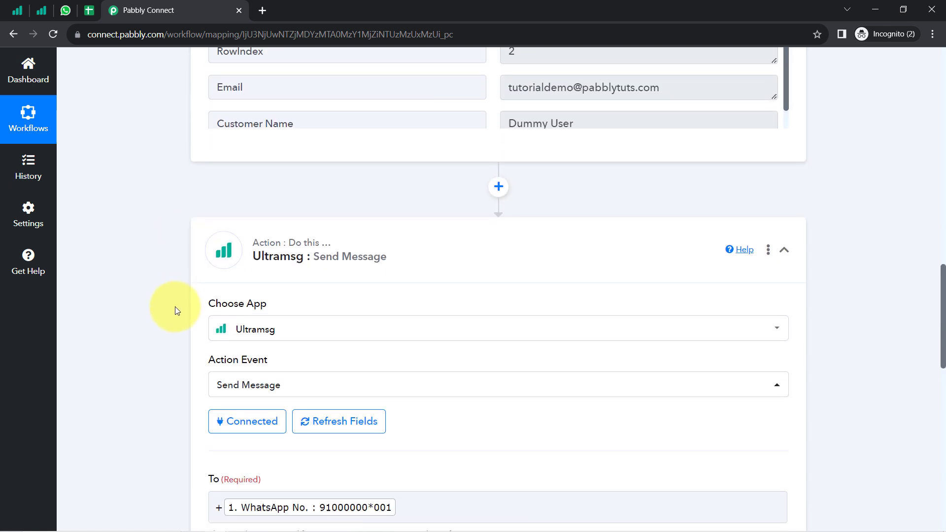
{"action": "scroll", "coordinate": [175, 315], "scroll_direction": "down", "scroll_amount": 15}
{"action": "left_click", "coordinate": [270, 176]}
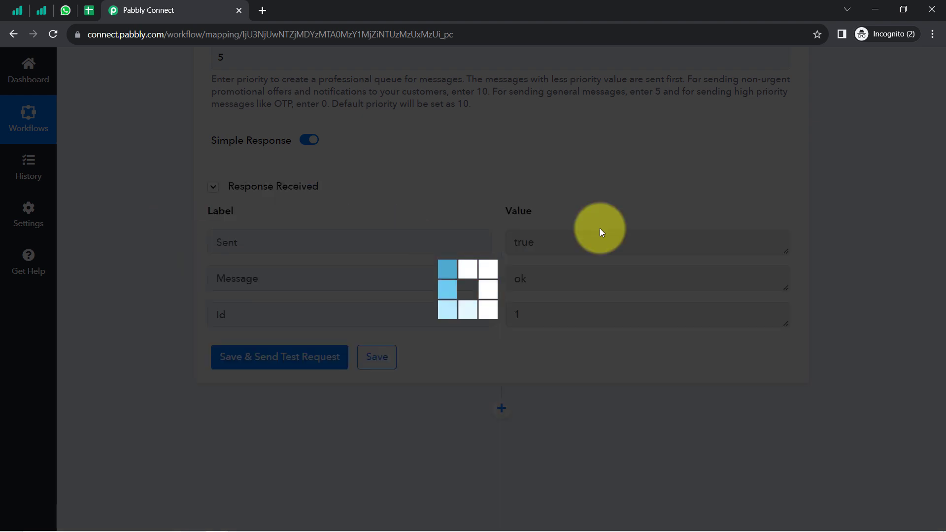
Step: Replace the mapped number in the To field with a real test WhatsApp number, then save and send the test request again
{"action": "scroll", "coordinate": [123, 237], "scroll_direction": "up", "scroll_amount": 1}
{"action": "scroll", "coordinate": [147, 226], "scroll_direction": "up", "scroll_amount": 8}
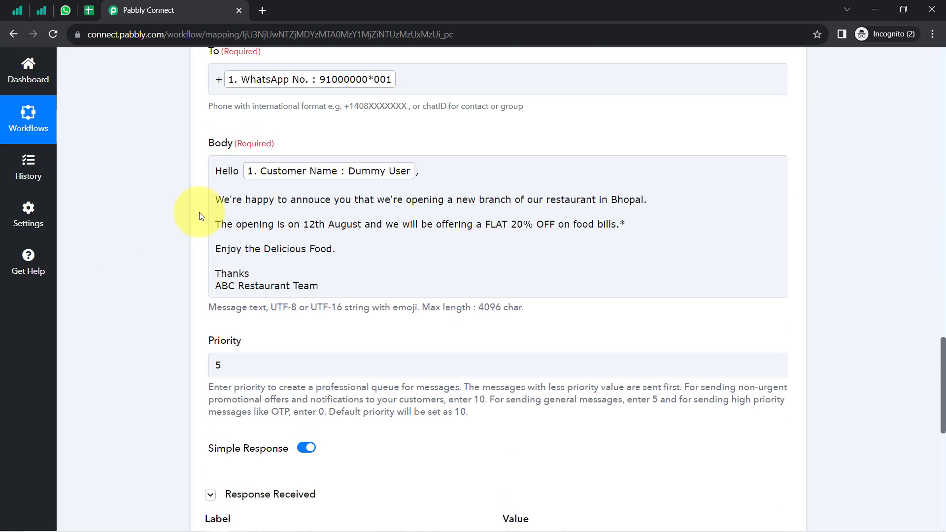
{"action": "key", "text": "BackSpace"}
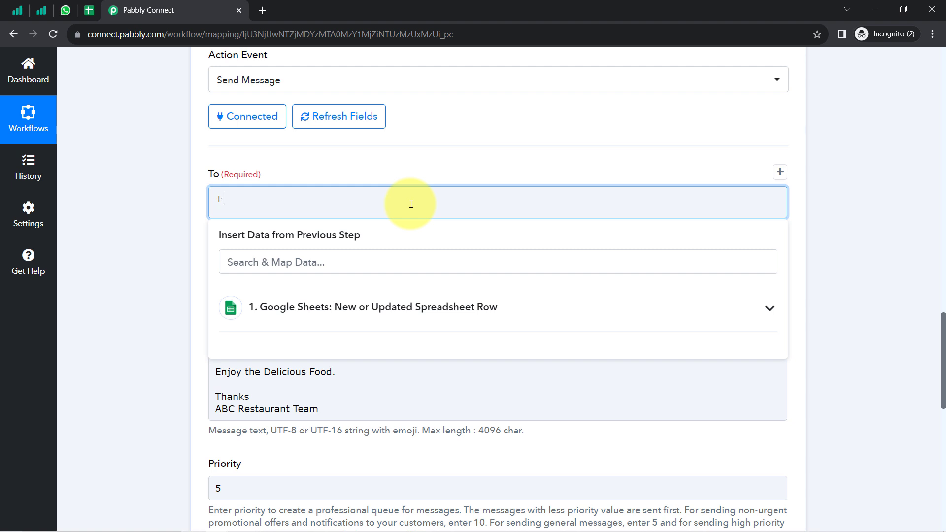
{"action": "left_click", "coordinate": [66, 9]}
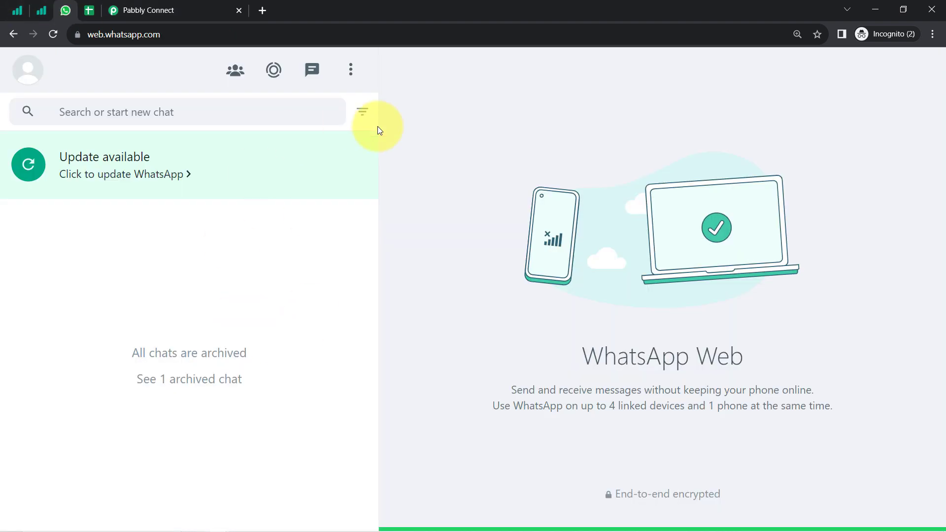
{"action": "left_click", "coordinate": [194, 5]}
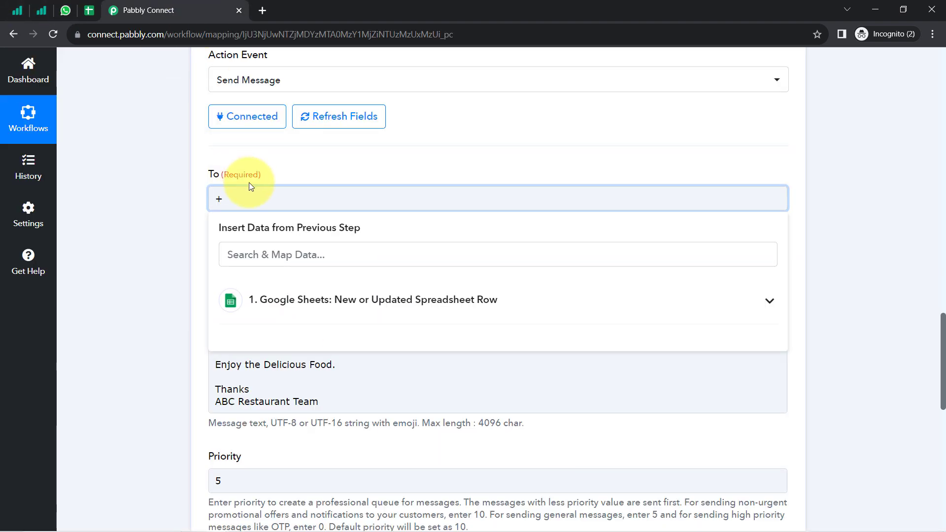
{"action": "scroll", "coordinate": [169, 284], "scroll_direction": "down", "scroll_amount": 6}
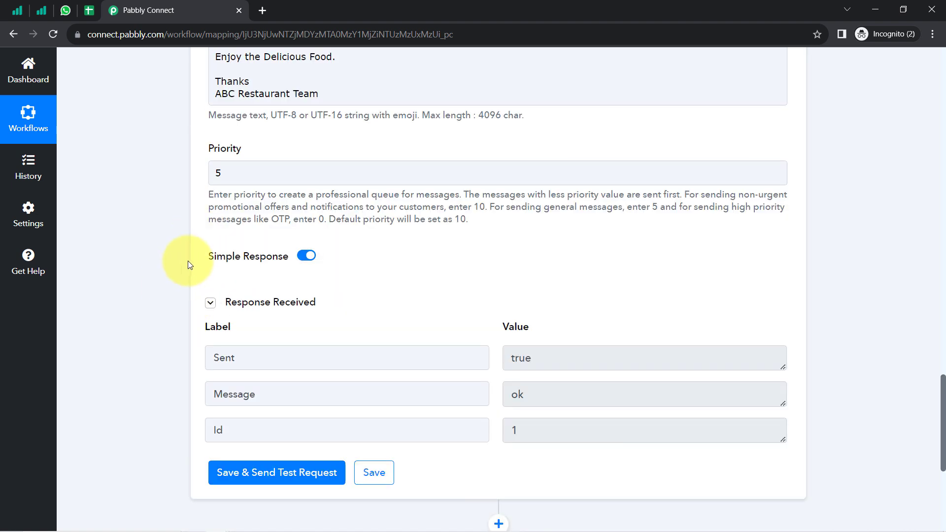
{"action": "left_click", "coordinate": [237, 472]}
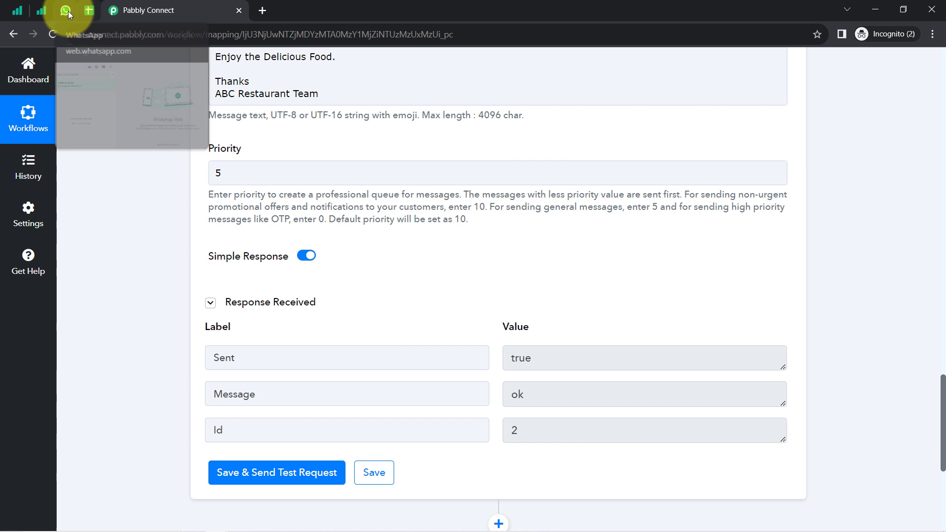
Step: Switch to WhatsApp Web, open the Pabbly_testing chat and check the received message's greeting, announcement, offer and closing
{"action": "left_click", "coordinate": [67, 10]}
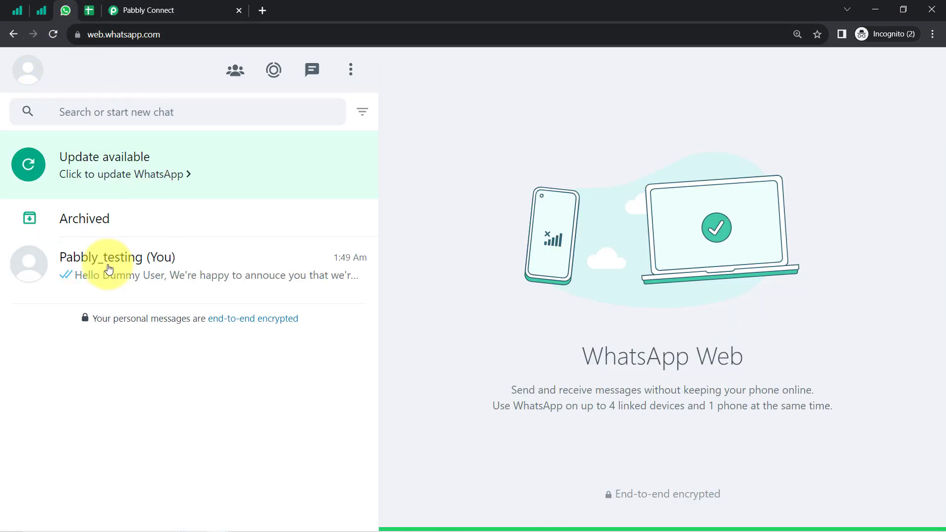
{"action": "left_click", "coordinate": [196, 282]}
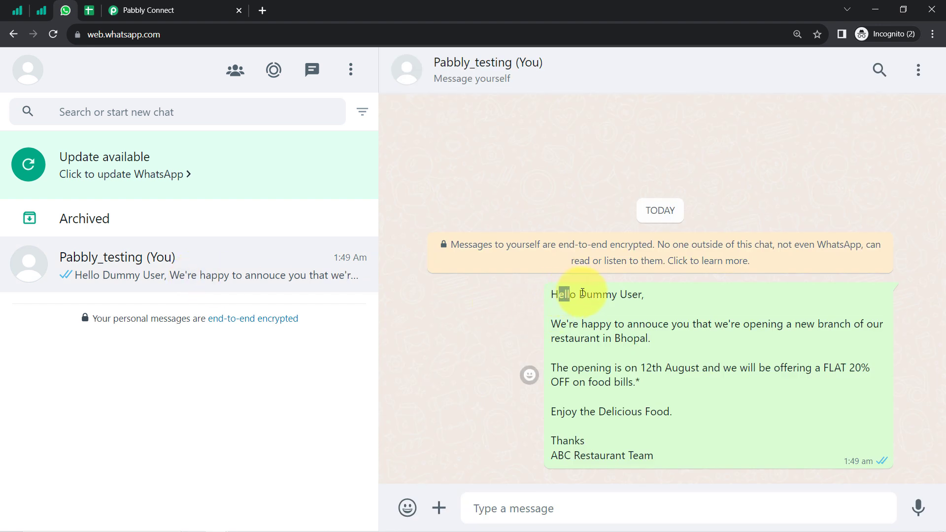
{"action": "left_click_drag", "start_coordinate": [563, 327], "coordinate": [623, 327]}
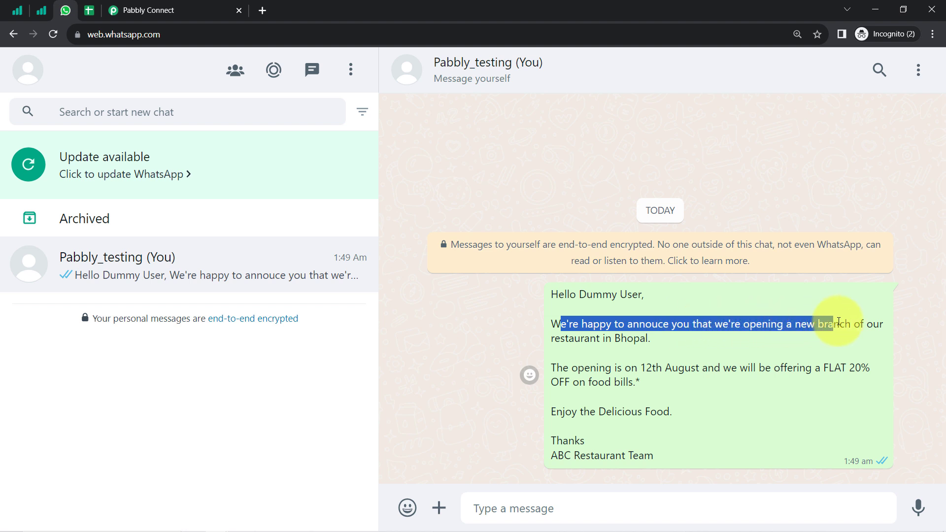
{"action": "left_click_drag", "start_coordinate": [838, 321], "coordinate": [675, 342]}
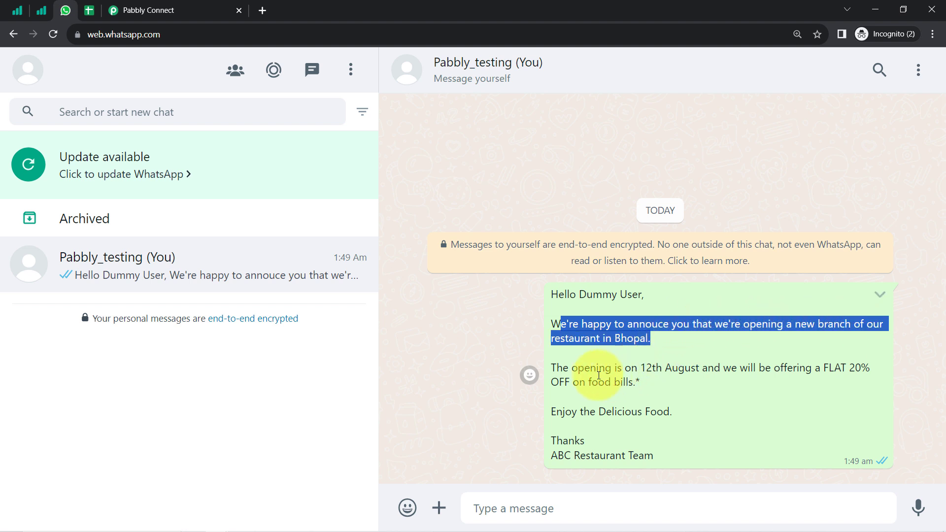
{"action": "left_click_drag", "start_coordinate": [599, 375], "coordinate": [622, 381]}
{"action": "left_click", "coordinate": [617, 390]}
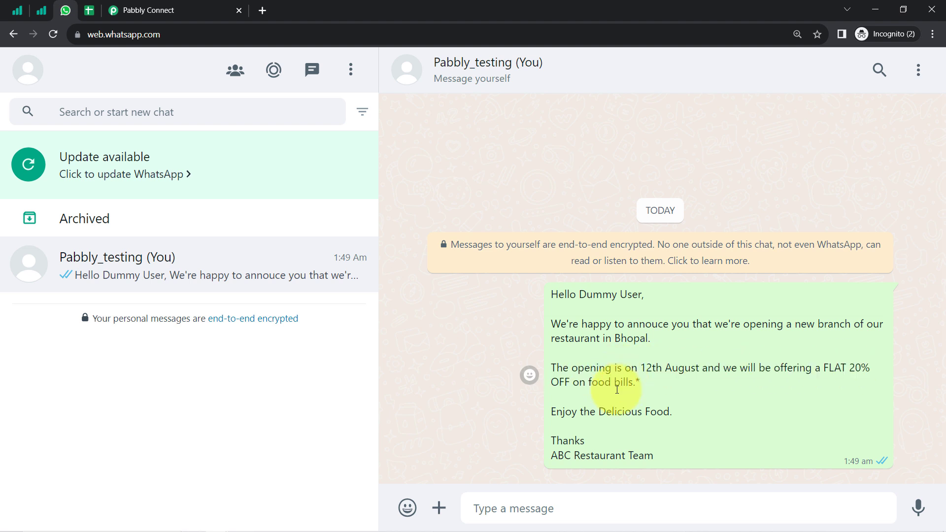
{"action": "left_click_drag", "start_coordinate": [646, 412], "coordinate": [703, 412]}
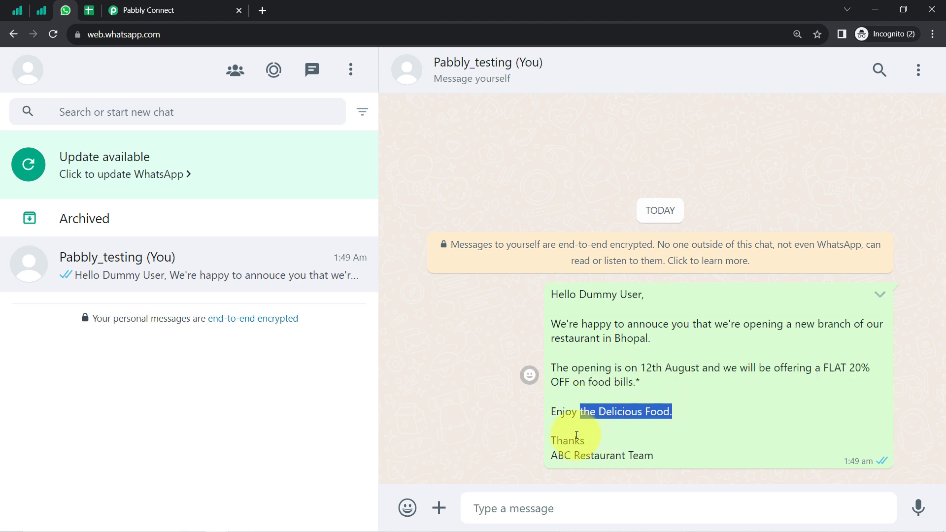
{"action": "left_click_drag", "start_coordinate": [575, 438], "coordinate": [649, 453]}
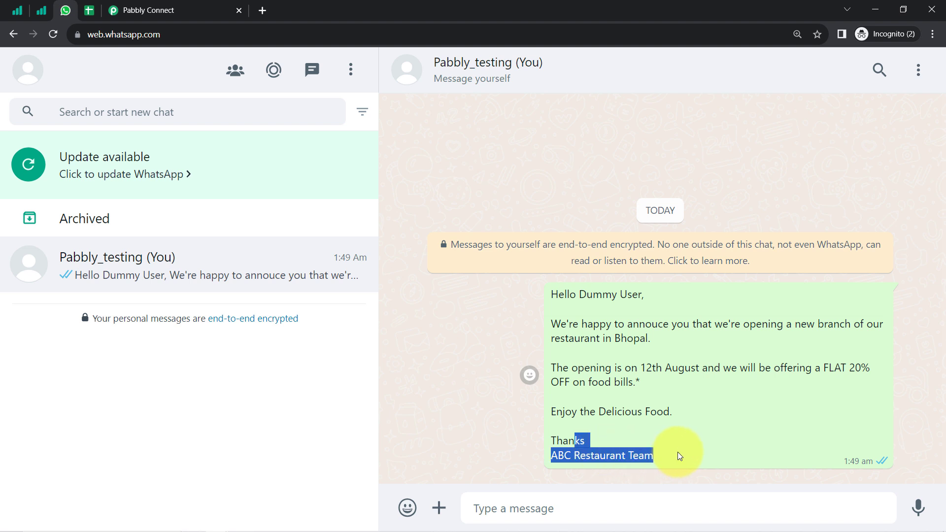
{"action": "left_click_drag", "start_coordinate": [575, 295], "coordinate": [645, 295]}
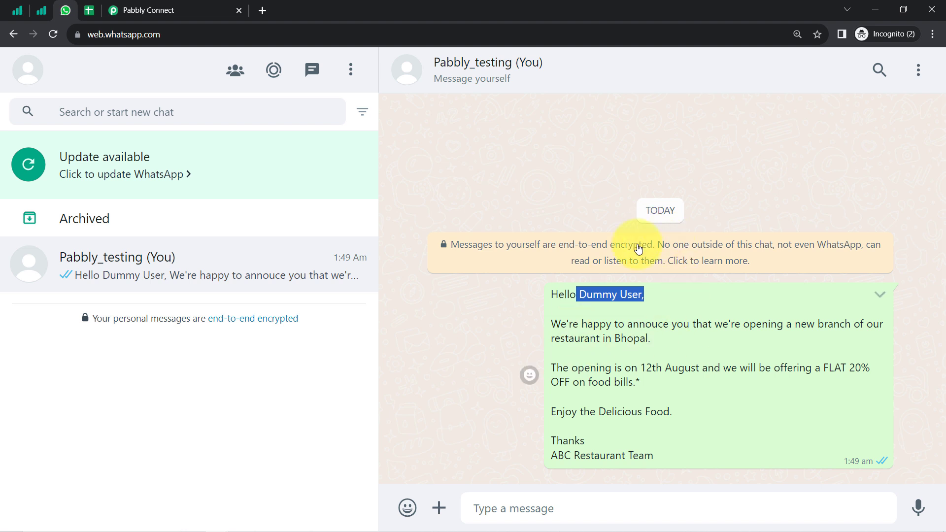
Step: Switch back to the Pabbly Connect workflow and collapse the Google Sheets trigger and the Ultramsg action
{"action": "left_click", "coordinate": [143, 5]}
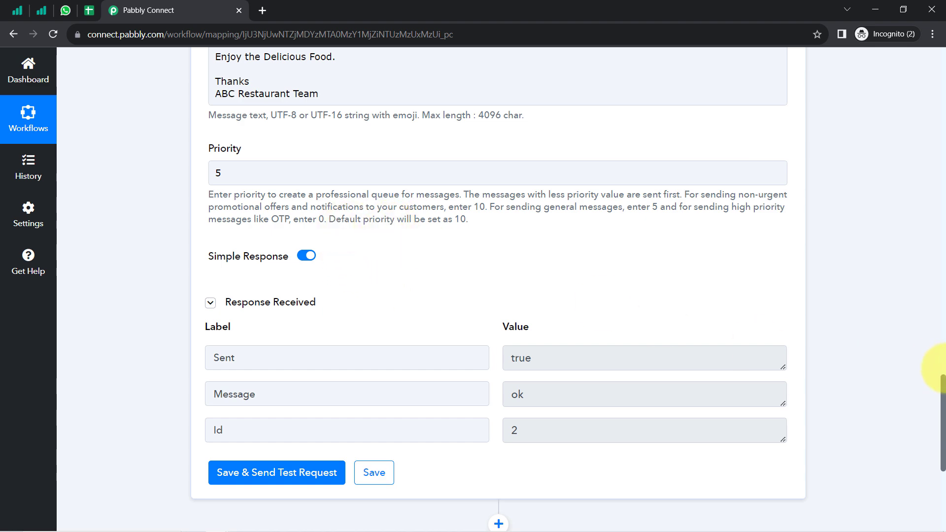
{"action": "left_click_drag", "start_coordinate": [942, 399], "coordinate": [903, 21]}
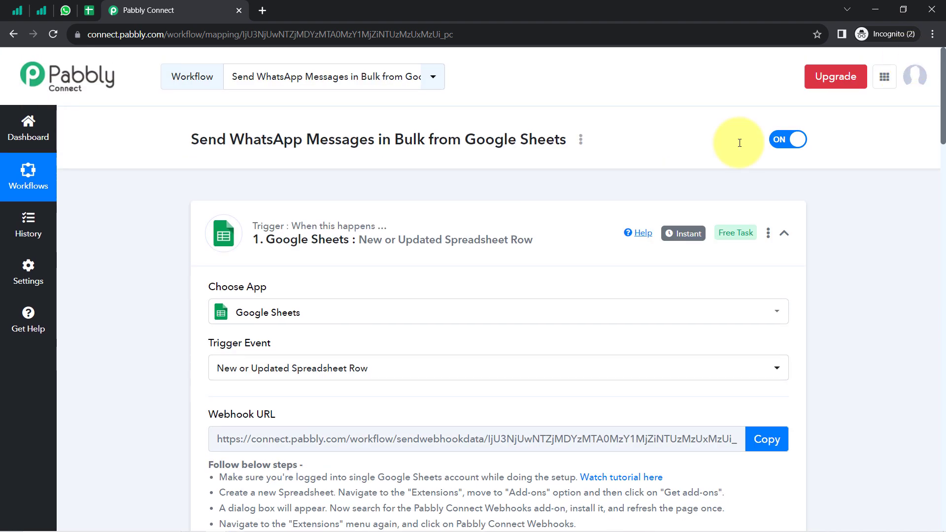
{"action": "left_click", "coordinate": [388, 232]}
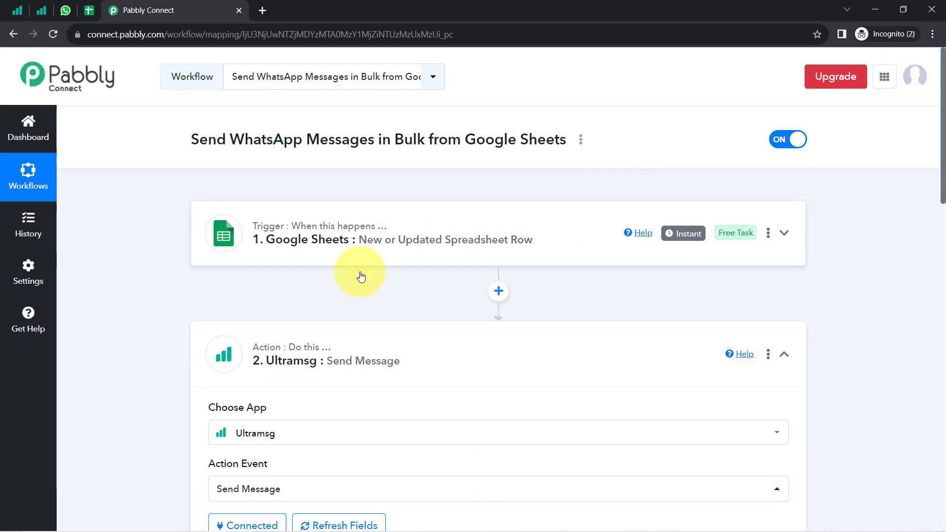
{"action": "left_click", "coordinate": [266, 362]}
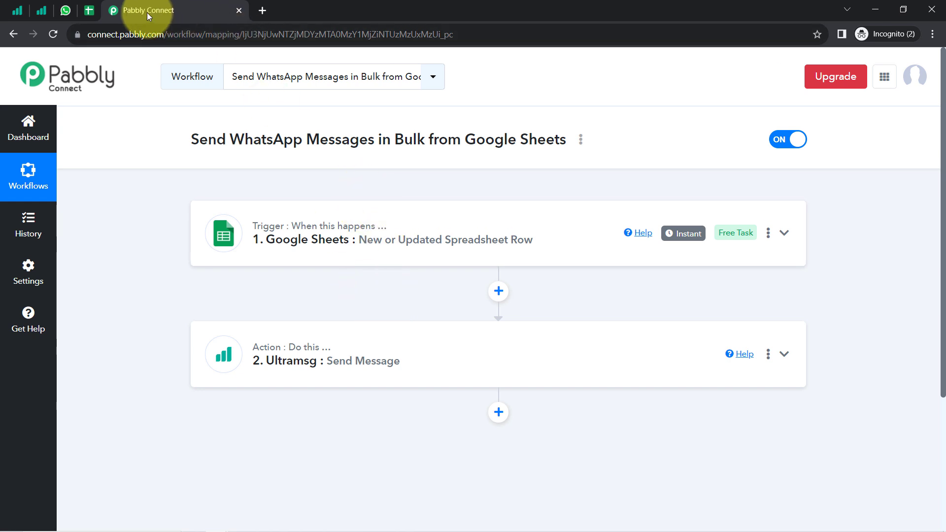
Step: Switch to the All Clients/Customers Data spreadsheet and examine the customer rows and the Customer Name, WhatsApp No. and Email columns
{"action": "left_click", "coordinate": [89, 10]}
{"action": "left_click", "coordinate": [118, 219]}
{"action": "key", "text": "shift+space"}
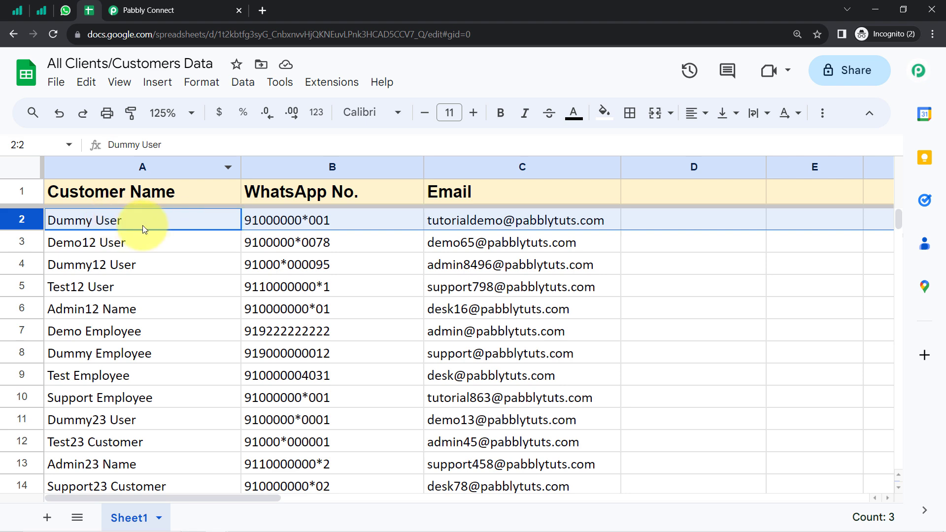
{"action": "left_click", "coordinate": [309, 285]}
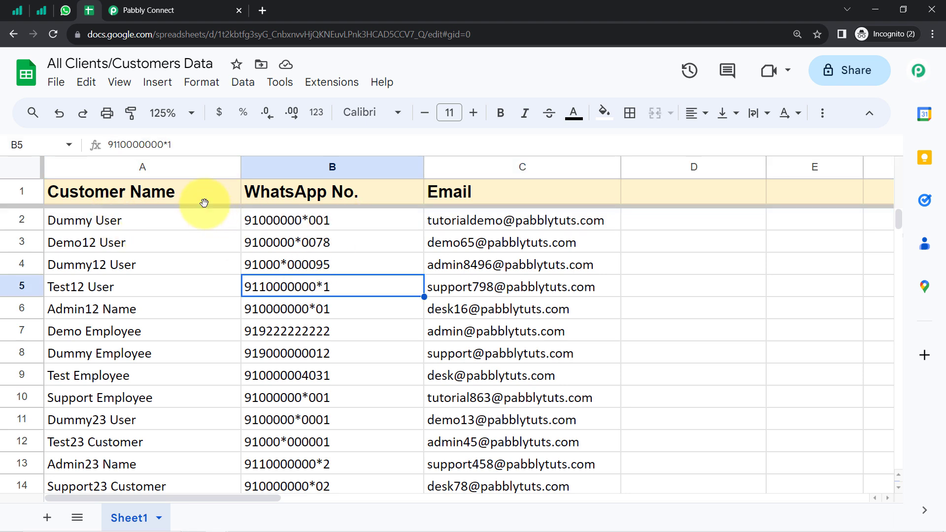
{"action": "left_click", "coordinate": [148, 163]}
{"action": "left_click_drag", "start_coordinate": [242, 161], "coordinate": [506, 164]}
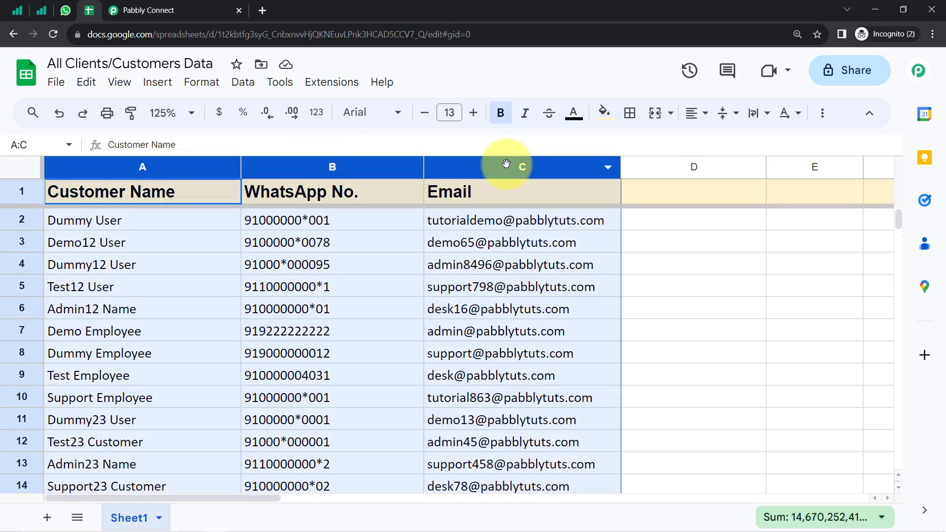
{"action": "left_click", "coordinate": [393, 244]}
{"action": "left_click", "coordinate": [326, 159]}
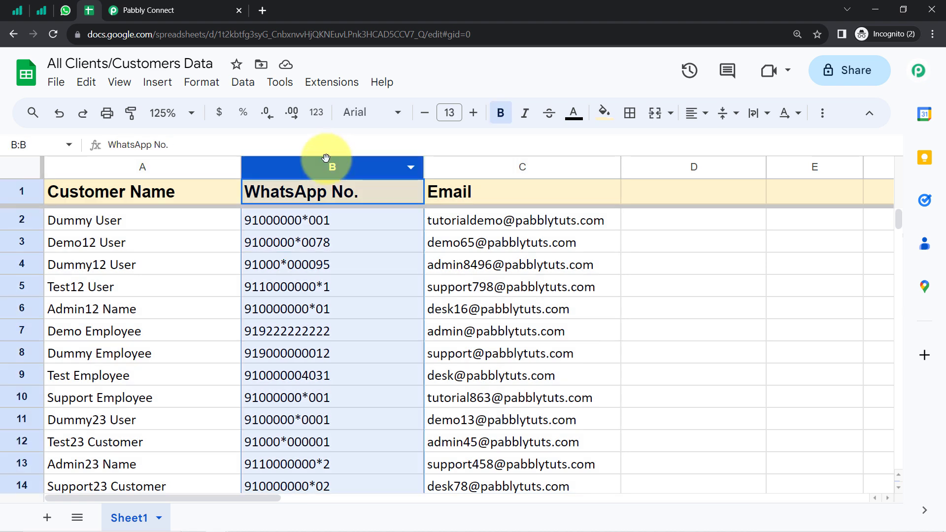
Step: Return to the Pabbly Connect workflow, expand the Ultramsg action to review its To, Body and Priority fields, and collapse it again
{"action": "left_click", "coordinate": [172, 9]}
{"action": "scroll", "coordinate": [236, 291], "scroll_direction": "down", "scroll_amount": 1}
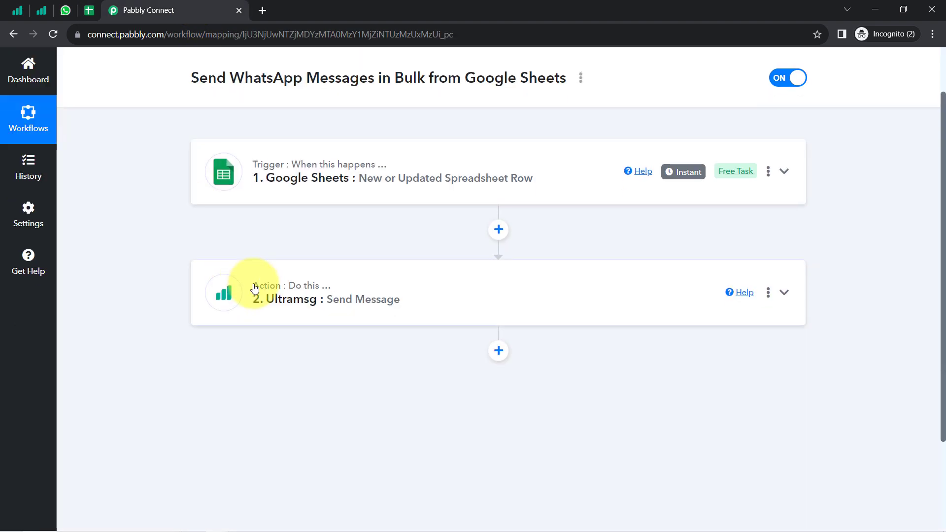
{"action": "left_click", "coordinate": [239, 291]}
{"action": "scroll", "coordinate": [275, 302], "scroll_direction": "down", "scroll_amount": 6}
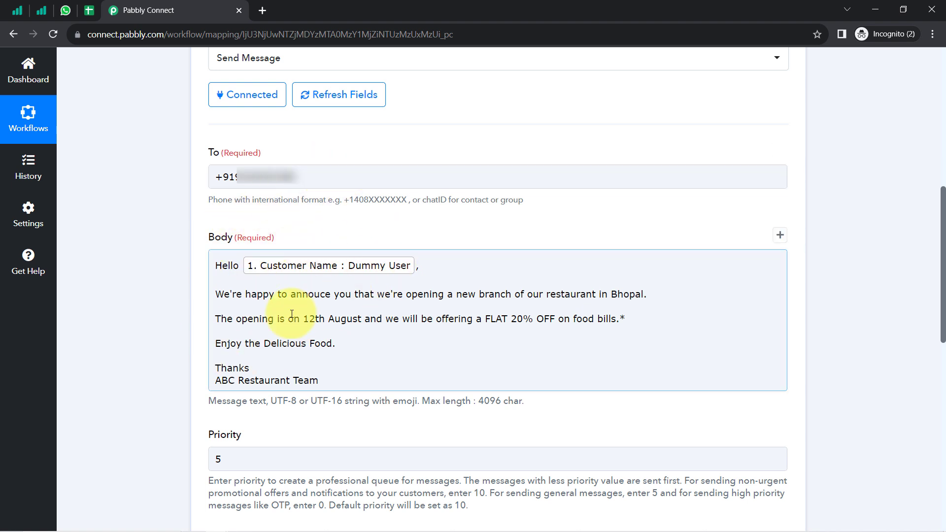
{"action": "scroll", "coordinate": [138, 301], "scroll_direction": "up", "scroll_amount": 9}
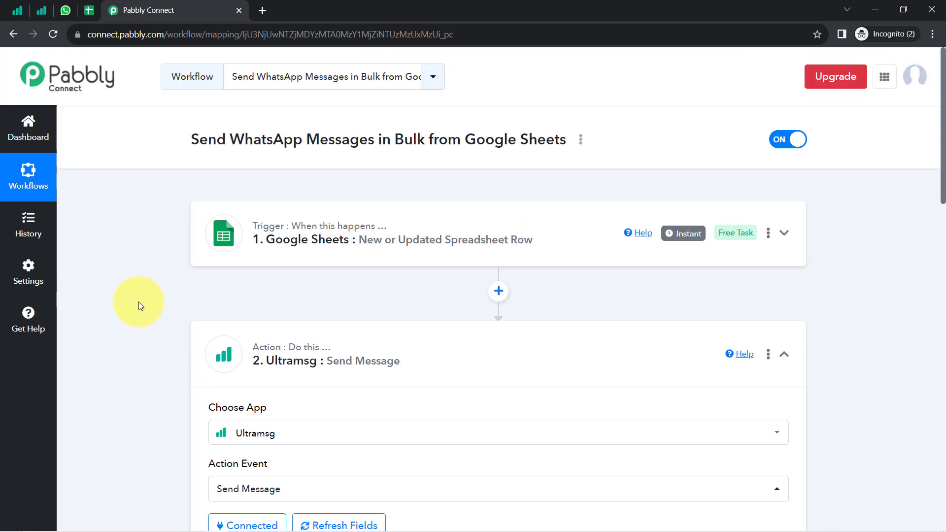
{"action": "left_click", "coordinate": [309, 359]}
Step: Send all rows of the All Clients/Customers Data spreadsheet to the workflow with the Pabbly Connect Webhooks Send All Data command
{"action": "left_click", "coordinate": [89, 9]}
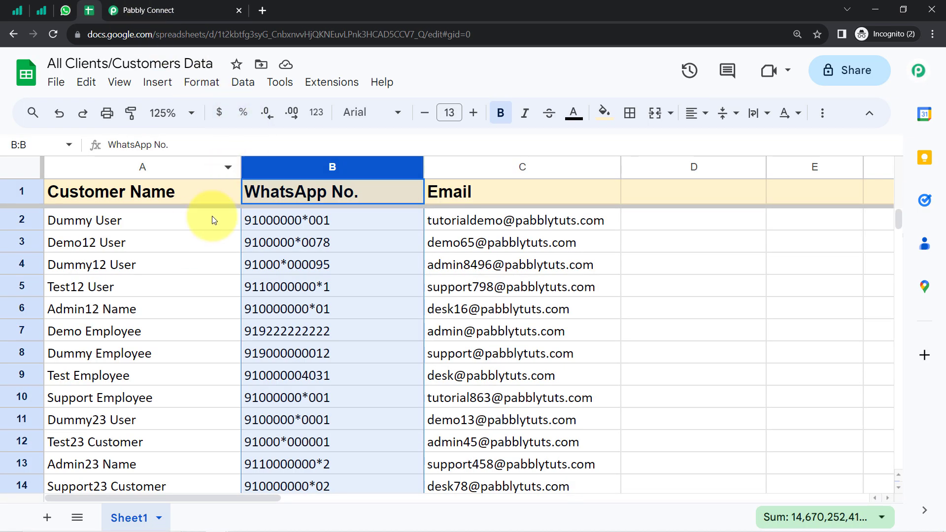
{"action": "left_click", "coordinate": [335, 82]}
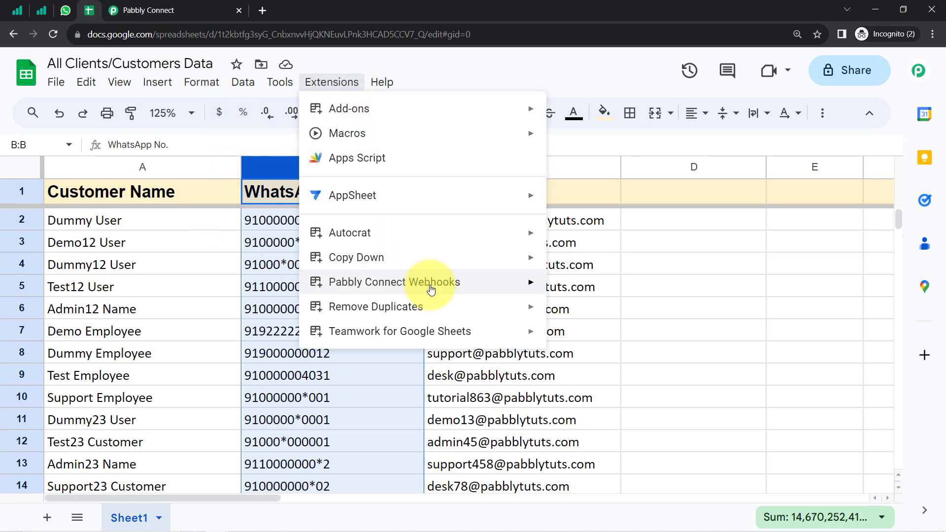
{"action": "mouse_move", "coordinate": [434, 287]}
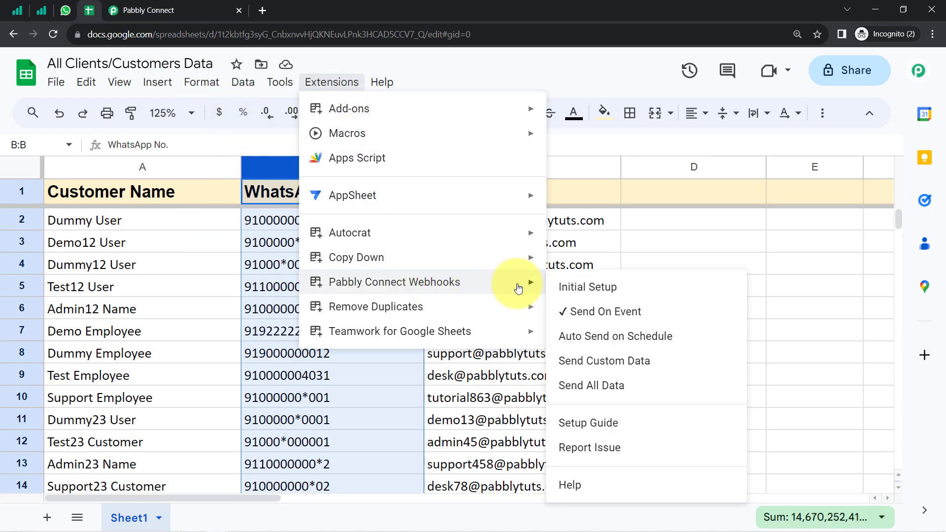
{"action": "left_click", "coordinate": [599, 387]}
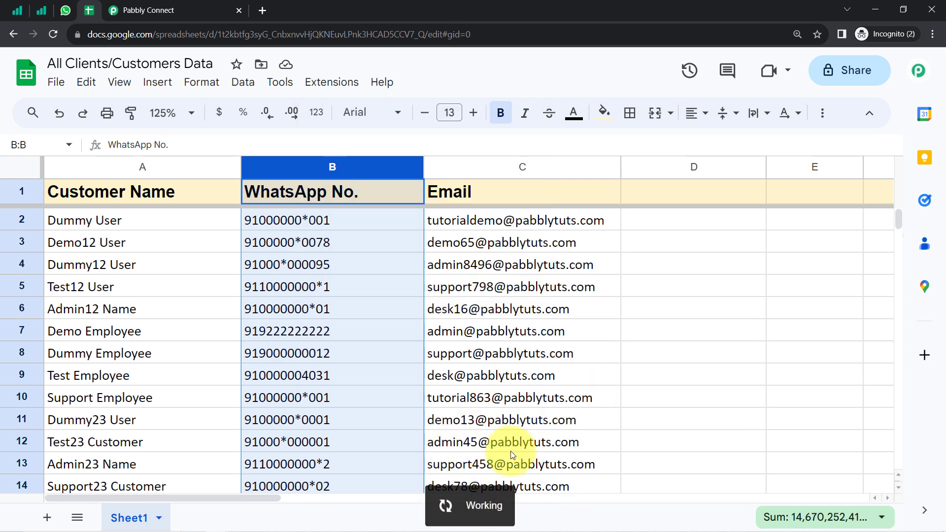
Step: Switch to WhatsApp Web and examine the incoming messages in the Pabbly_testing chat, checking the customer name in each greeting
{"action": "mouse_move", "coordinate": [488, 488]}
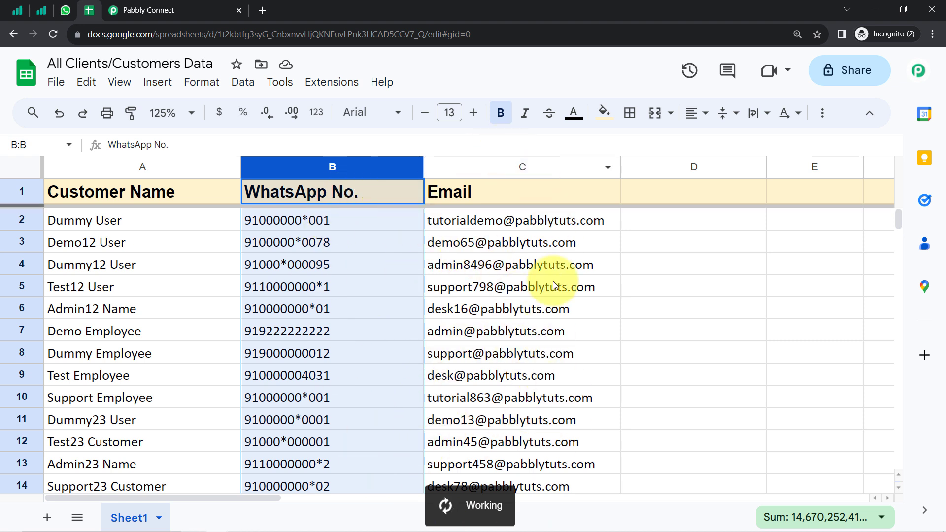
{"action": "left_click", "coordinate": [66, 10]}
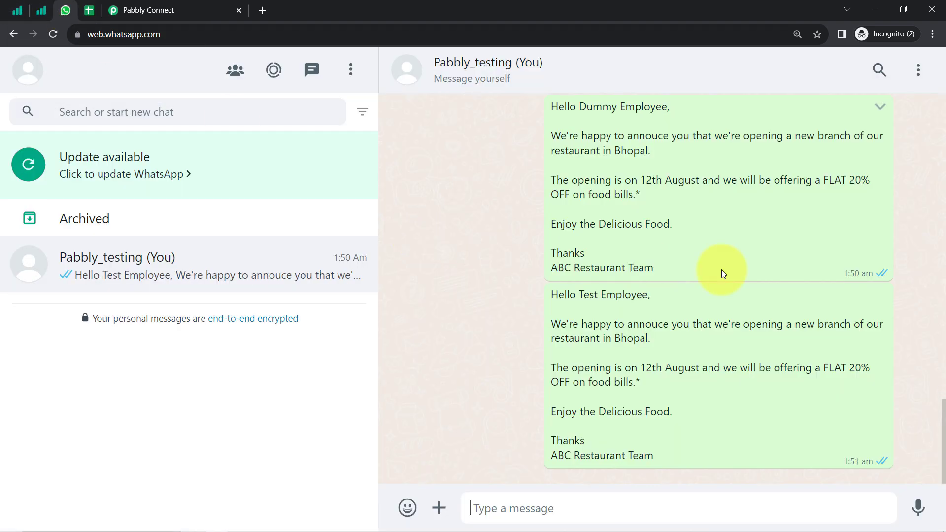
{"action": "scroll", "coordinate": [733, 273], "scroll_direction": "up", "scroll_amount": 8}
{"action": "scroll", "coordinate": [736, 276], "scroll_direction": "down", "scroll_amount": 12}
{"action": "scroll", "coordinate": [736, 277], "scroll_direction": "up", "scroll_amount": 10}
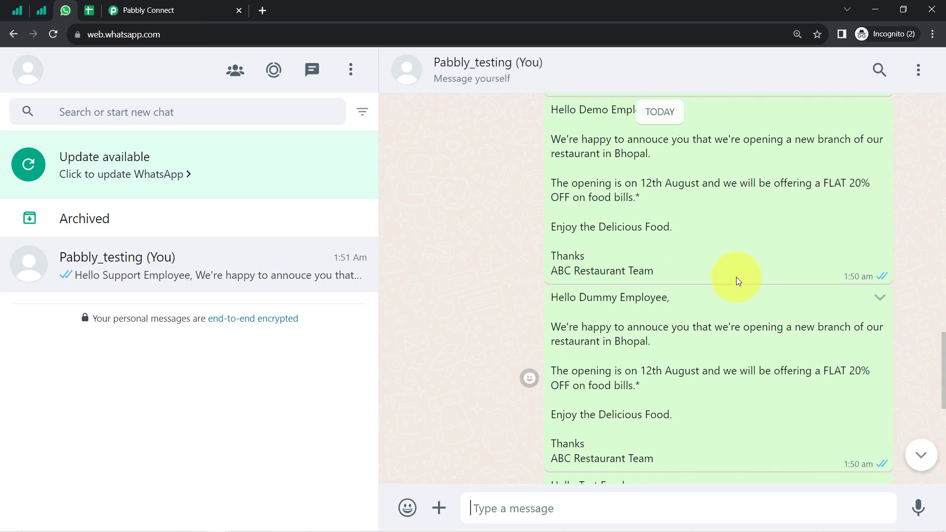
{"action": "scroll", "coordinate": [736, 277], "scroll_direction": "down", "scroll_amount": 8}
{"action": "scroll", "coordinate": [736, 277], "scroll_direction": "up", "scroll_amount": 4}
{"action": "scroll", "coordinate": [736, 277], "scroll_direction": "up", "scroll_amount": 2}
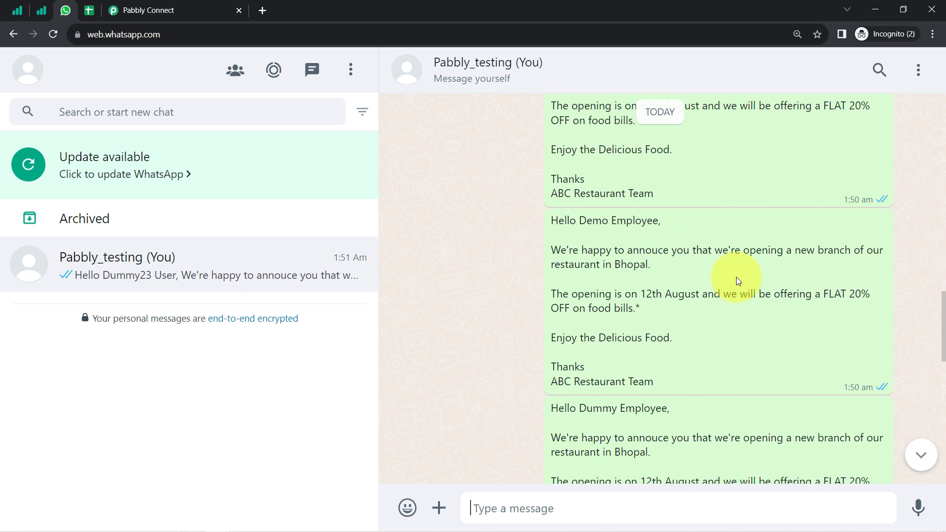
{"action": "scroll", "coordinate": [736, 277], "scroll_direction": "down", "scroll_amount": 10}
{"action": "scroll", "coordinate": [737, 277], "scroll_direction": "up", "scroll_amount": 4}
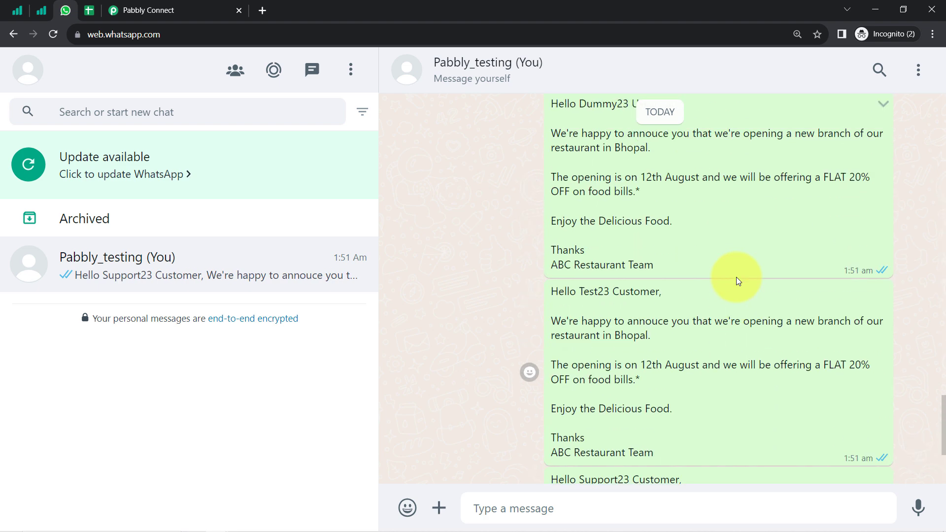
{"action": "scroll", "coordinate": [736, 277], "scroll_direction": "down", "scroll_amount": 6}
{"action": "scroll", "coordinate": [736, 277], "scroll_direction": "up", "scroll_amount": 4}
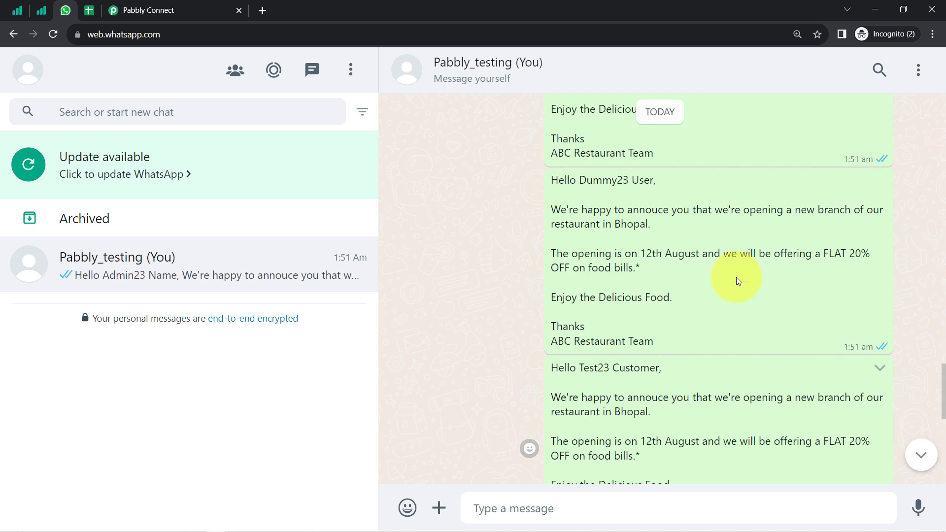
{"action": "scroll", "coordinate": [737, 277], "scroll_direction": "down", "scroll_amount": 5}
{"action": "scroll", "coordinate": [736, 277], "scroll_direction": "up", "scroll_amount": 5}
{"action": "scroll", "coordinate": [736, 279], "scroll_direction": "down", "scroll_amount": 10}
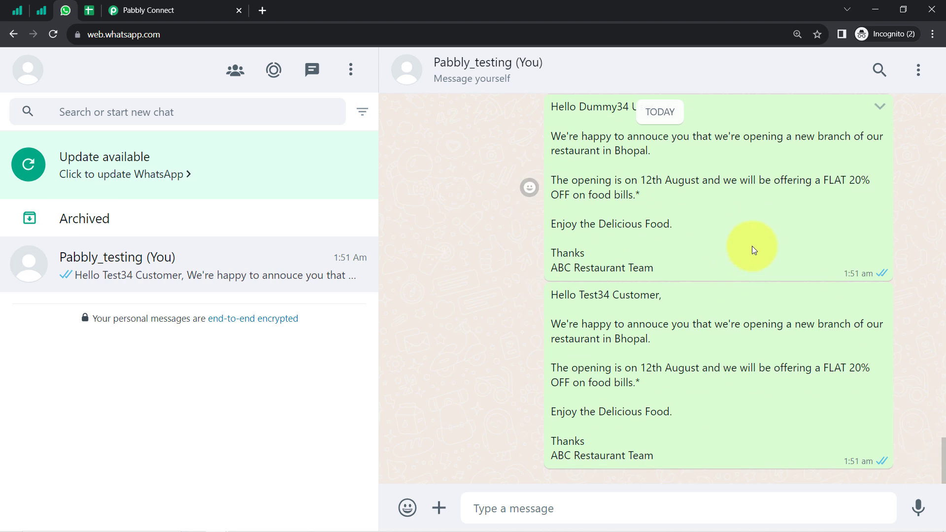
{"action": "scroll", "coordinate": [682, 295], "scroll_direction": "up", "scroll_amount": 12}
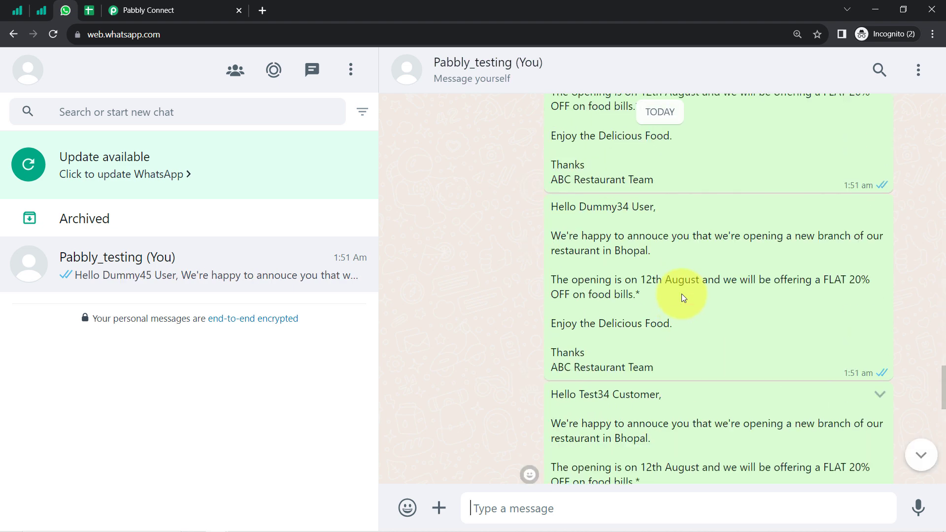
Step: Return to the Pabbly Connect workflow, copy its share link from the Share Workflow dialog and close the dialog
{"action": "left_click", "coordinate": [88, 10]}
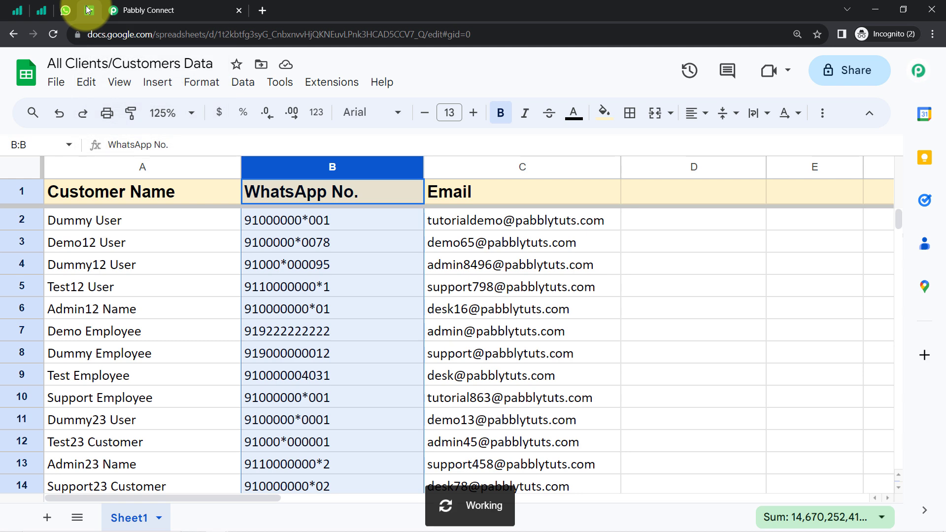
{"action": "left_click", "coordinate": [162, 10]}
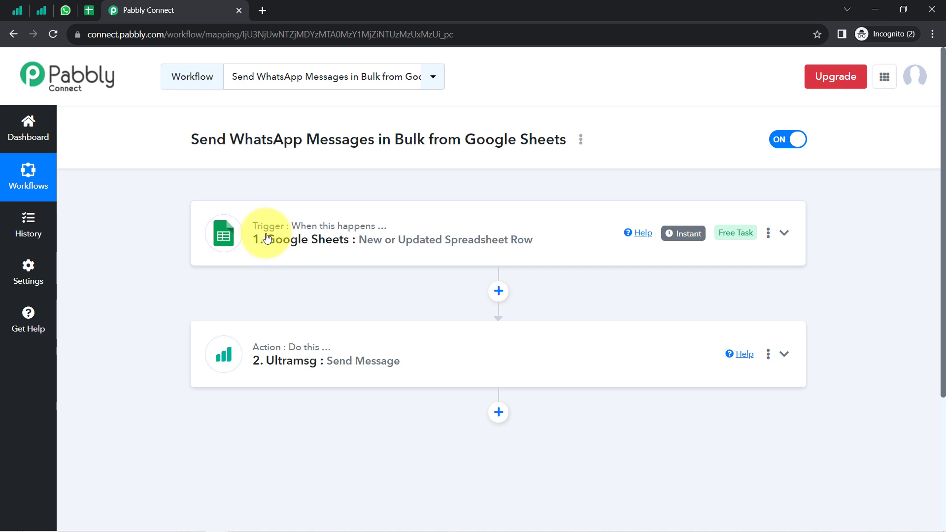
{"action": "mouse_move", "coordinate": [320, 225]}
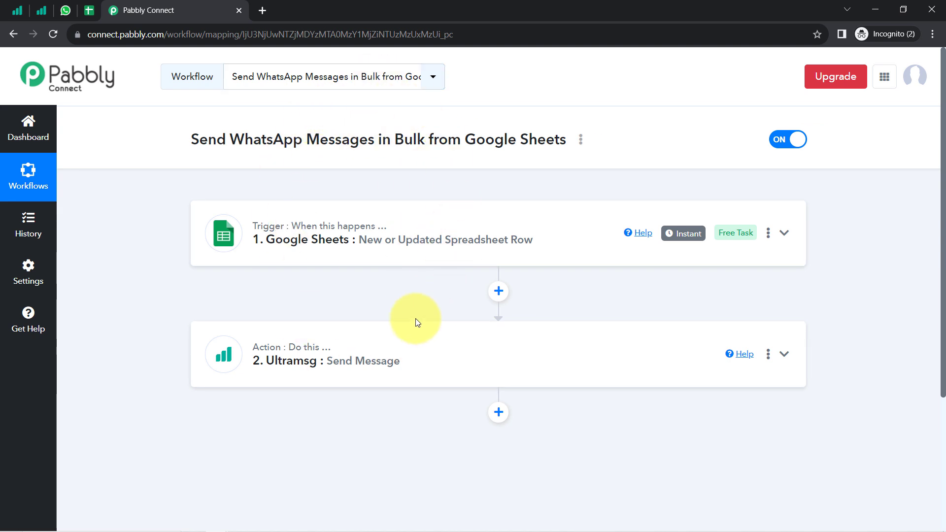
{"action": "left_click", "coordinate": [581, 141]}
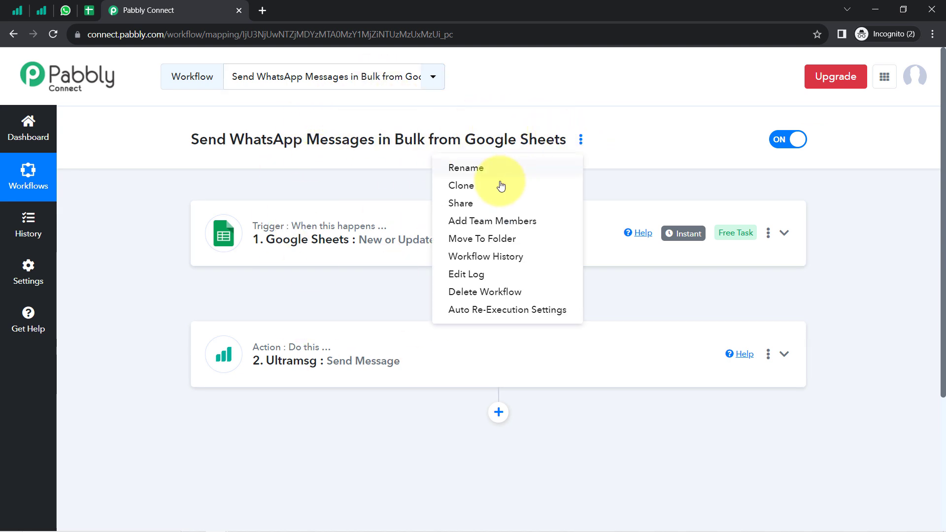
{"action": "left_click", "coordinate": [465, 146]}
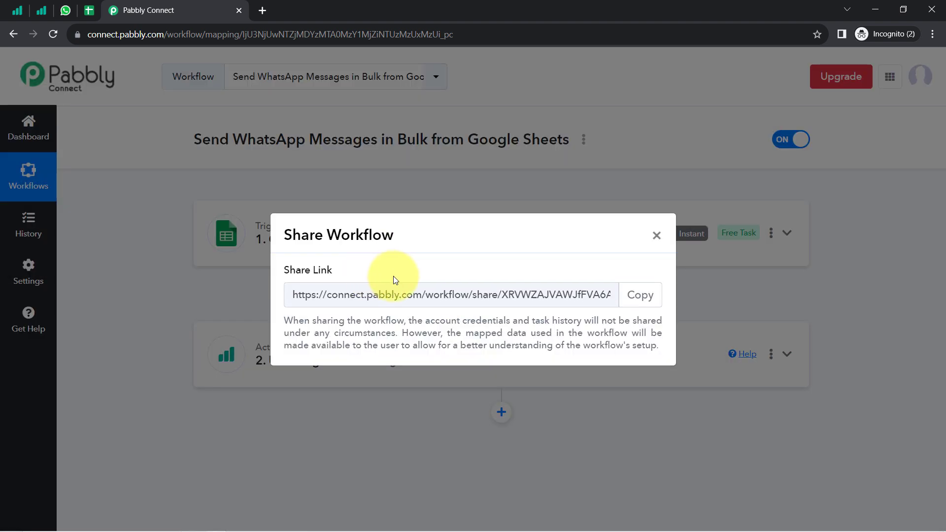
{"action": "left_click", "coordinate": [632, 296]}
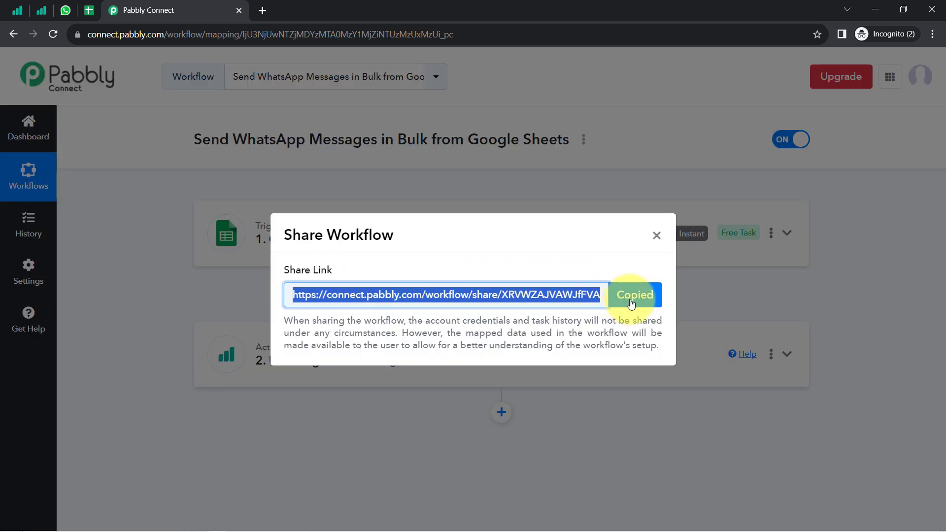
{"action": "left_click", "coordinate": [656, 237]}
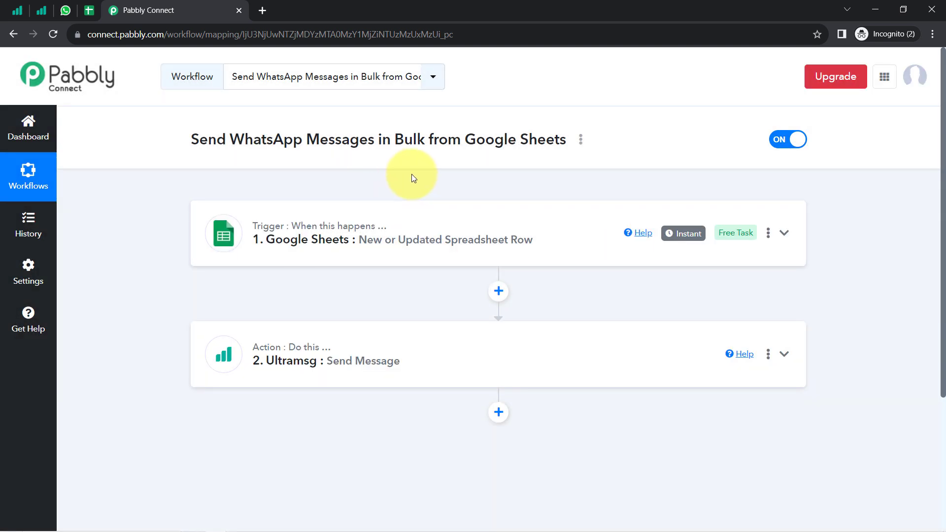